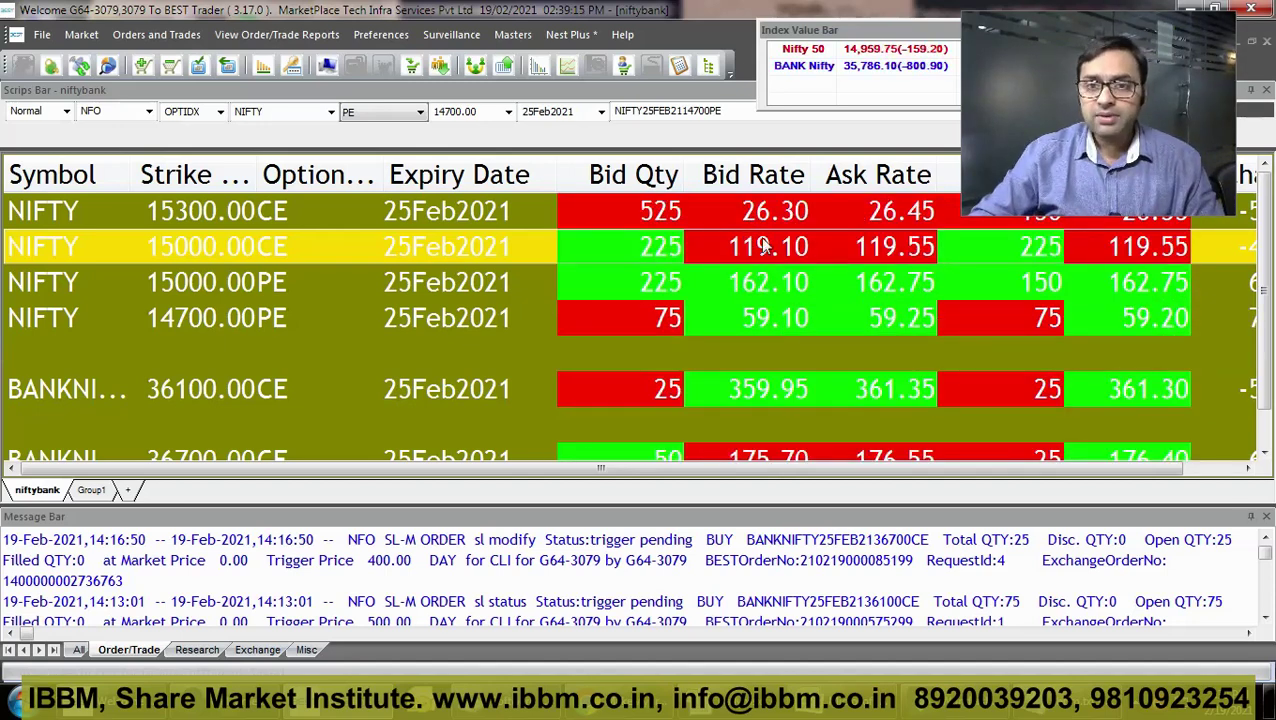
Link the four NIFTY option rows, from 15300 CE to 14700 PE, into an Excel sheet starting at cell B2
click(755, 212)
shift+click(737, 330)
right_click(760, 330)
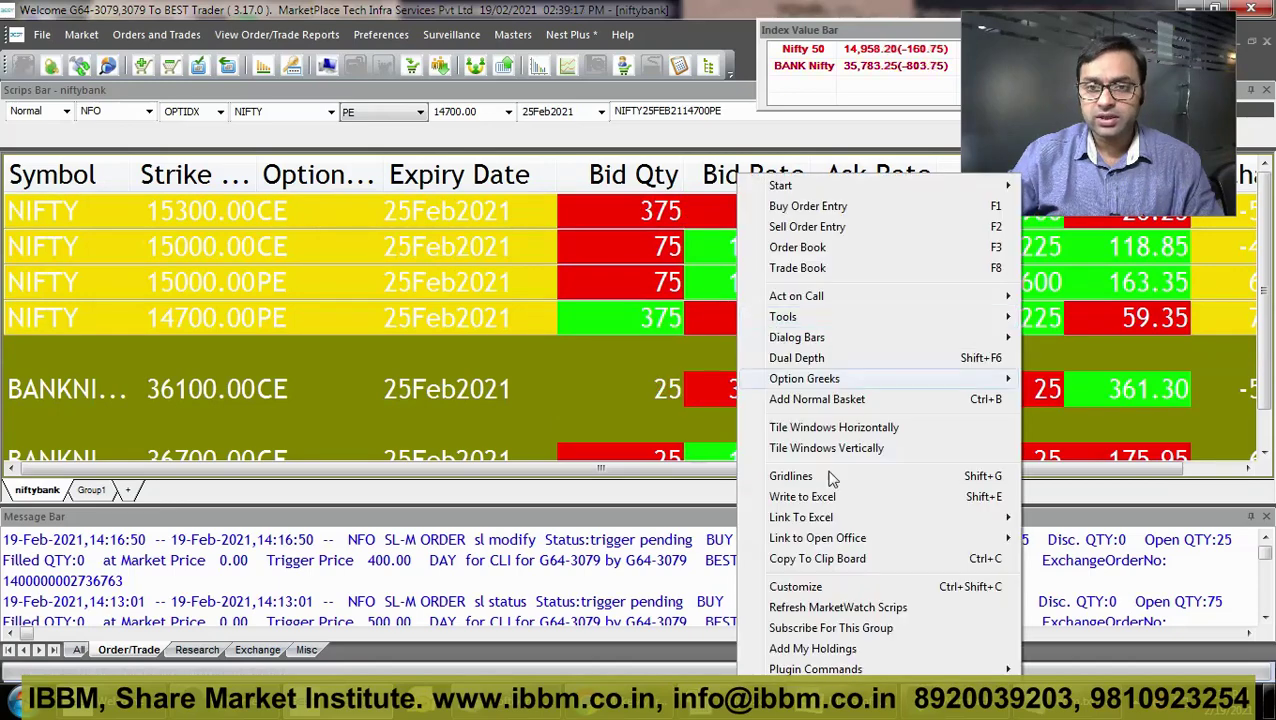
mouse_move(1000, 517)
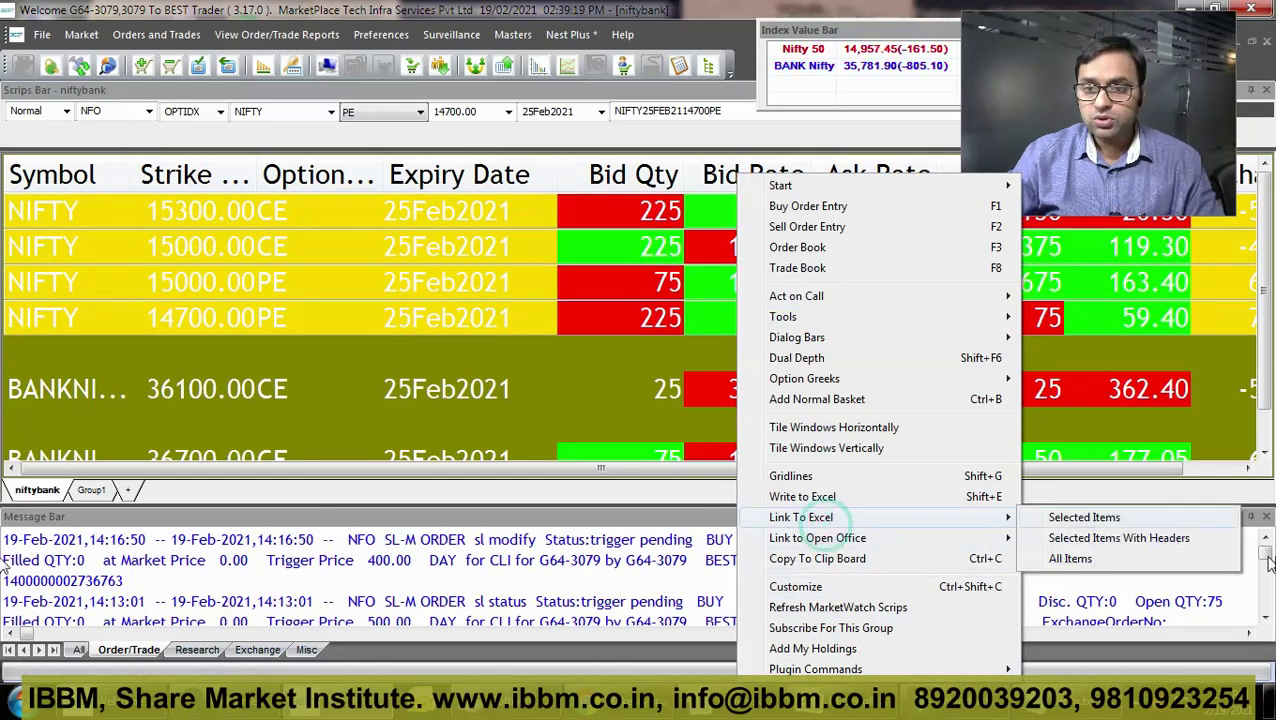
click(1100, 517)
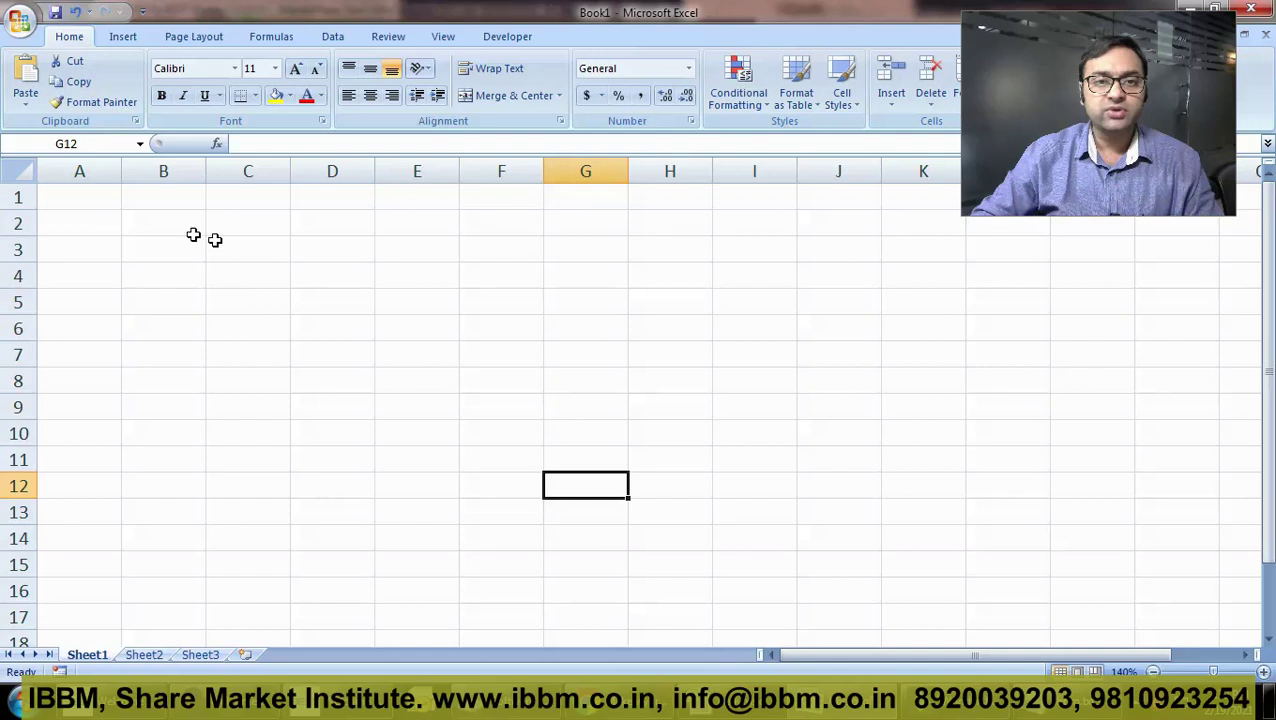
click(193, 233)
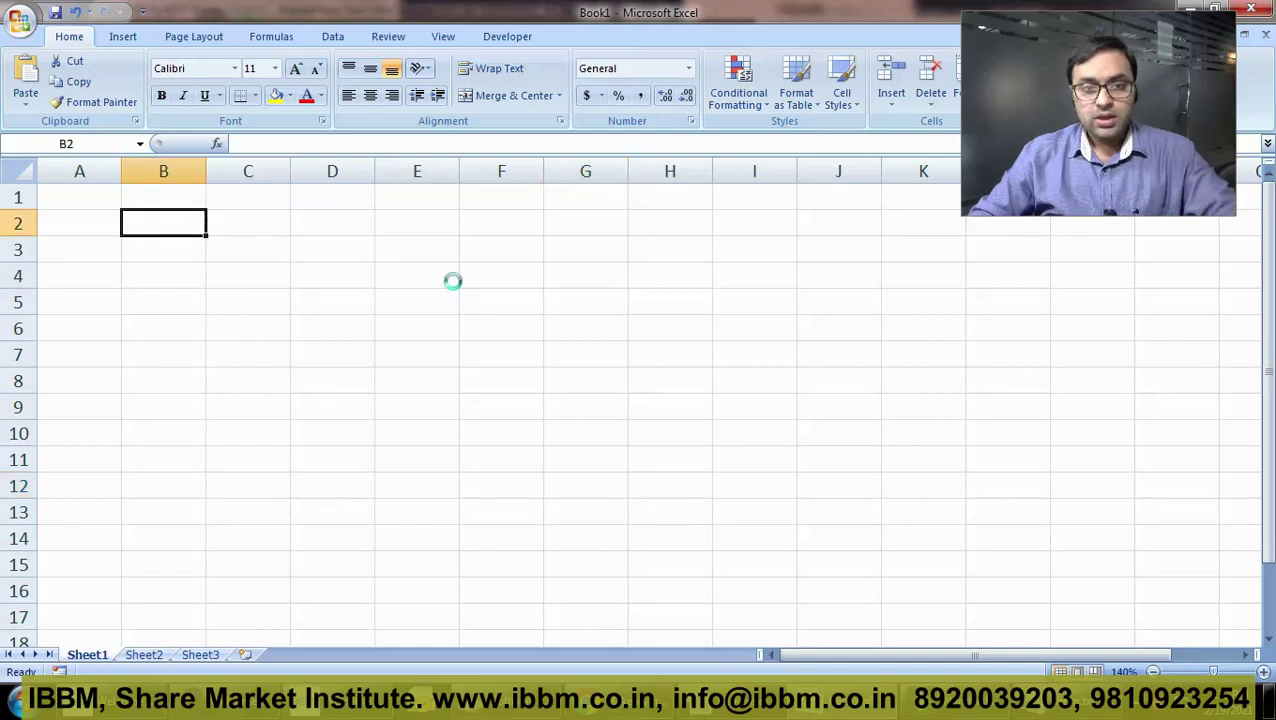
key(ctrl+v)
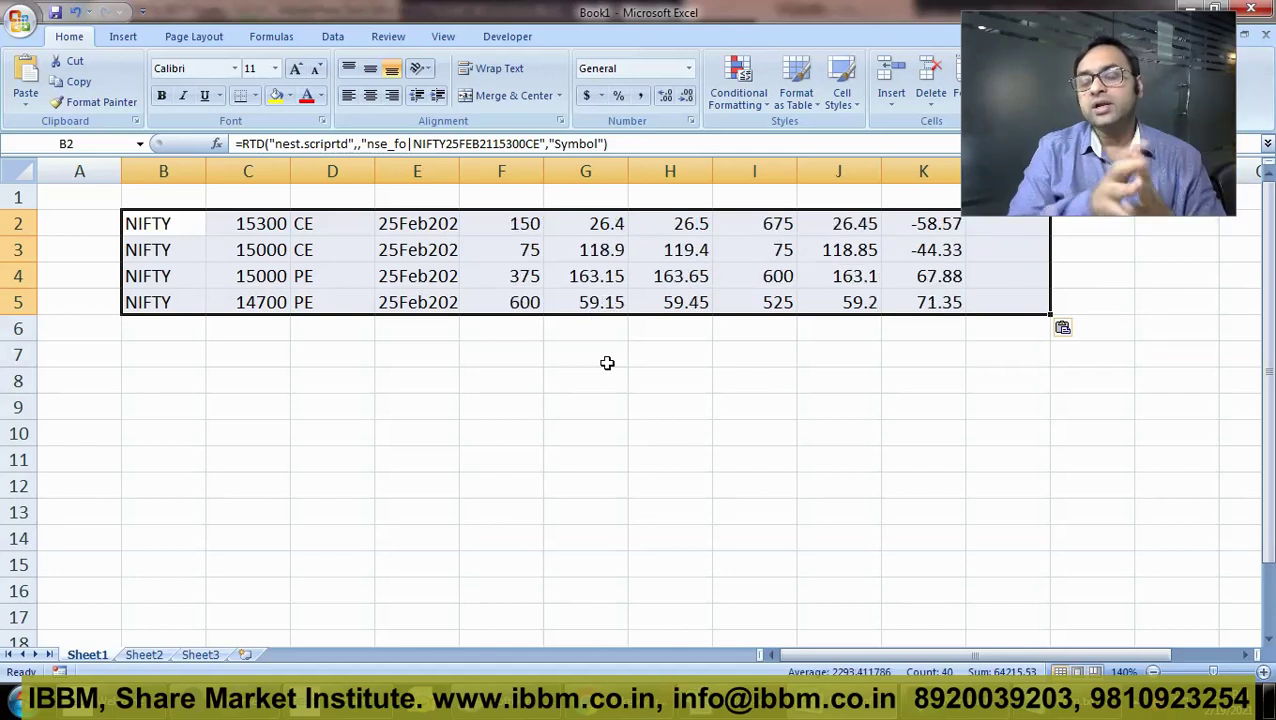
Enter 300 in cell E7 below the linked option rows
click(442, 352)
text(300)
key(Return)
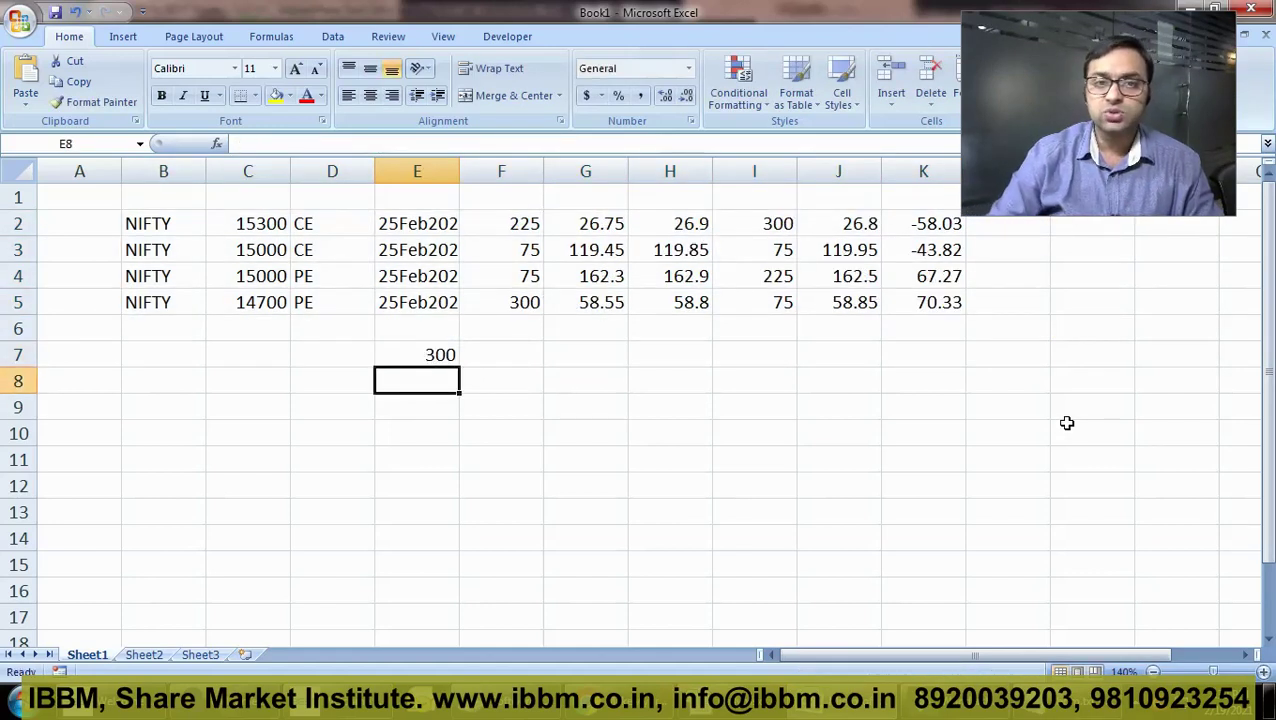
Add the live ask rates of the 15000 CE and 15000 PE in cell F7 with the formula =H3+H4
key(Up)
key(Right)
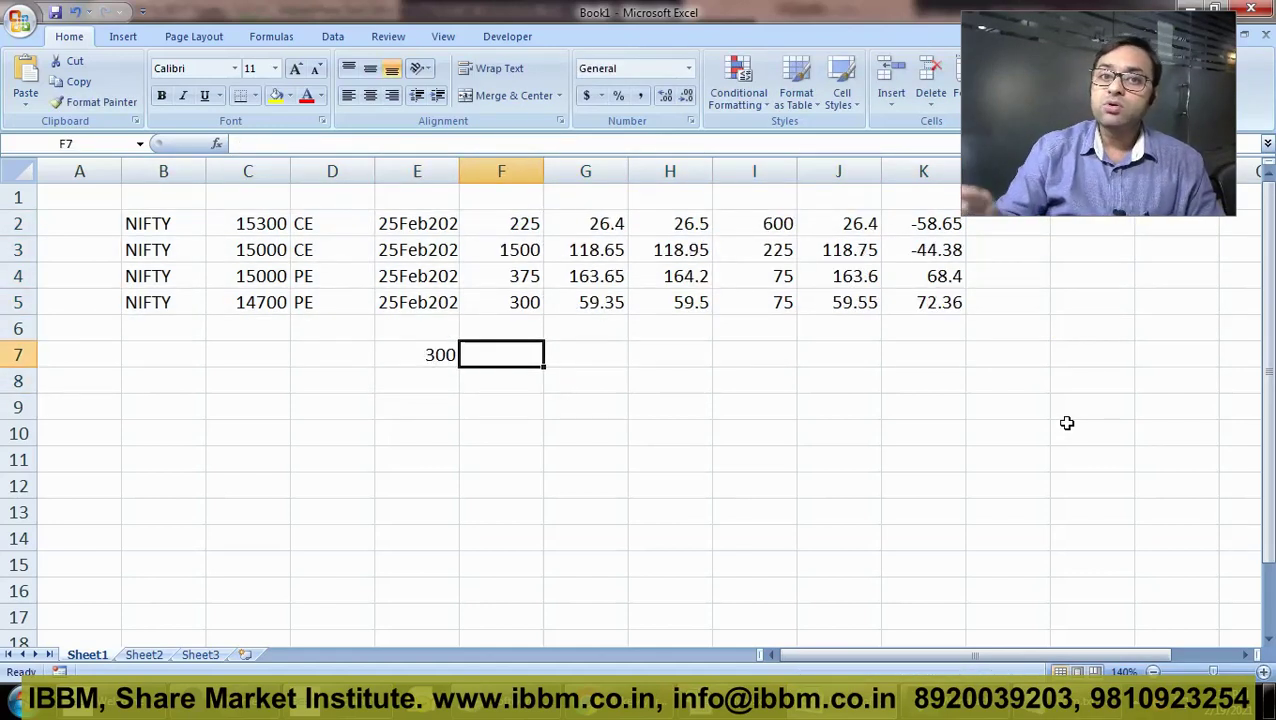
text(=)
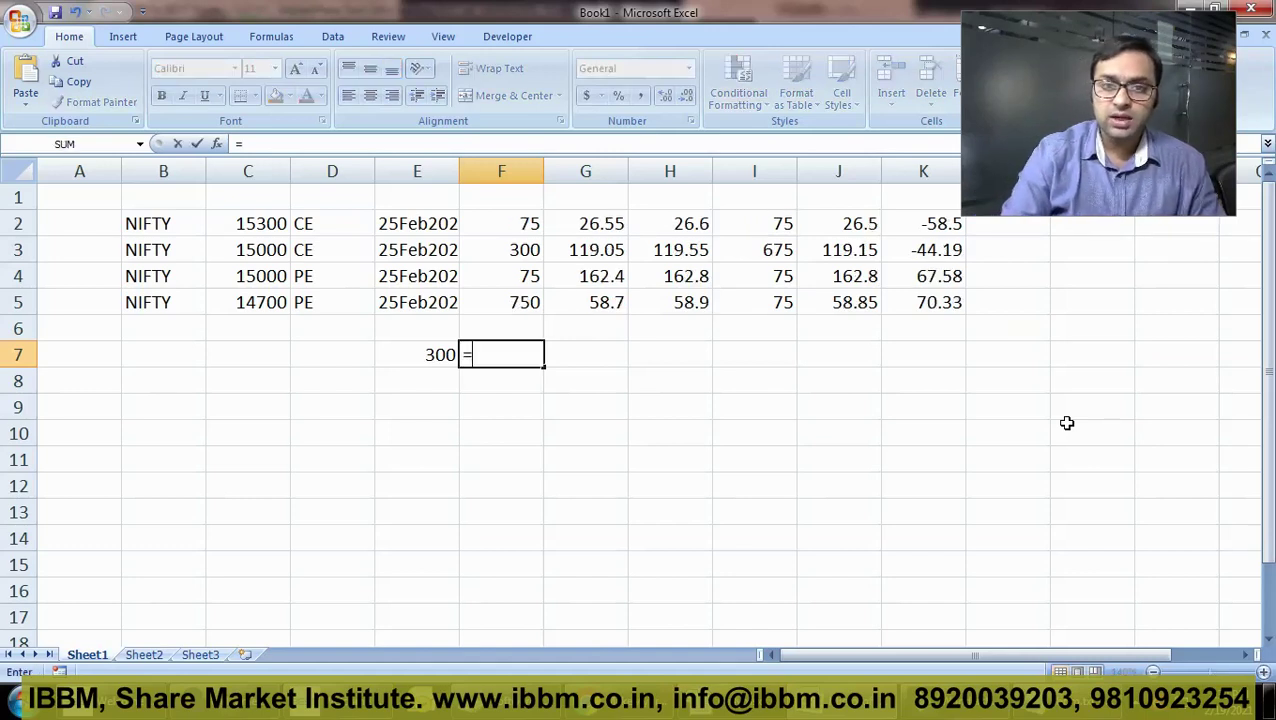
key(Right)
key(Right)
key(Up)
key(Up)
key(Up)
key(Up)
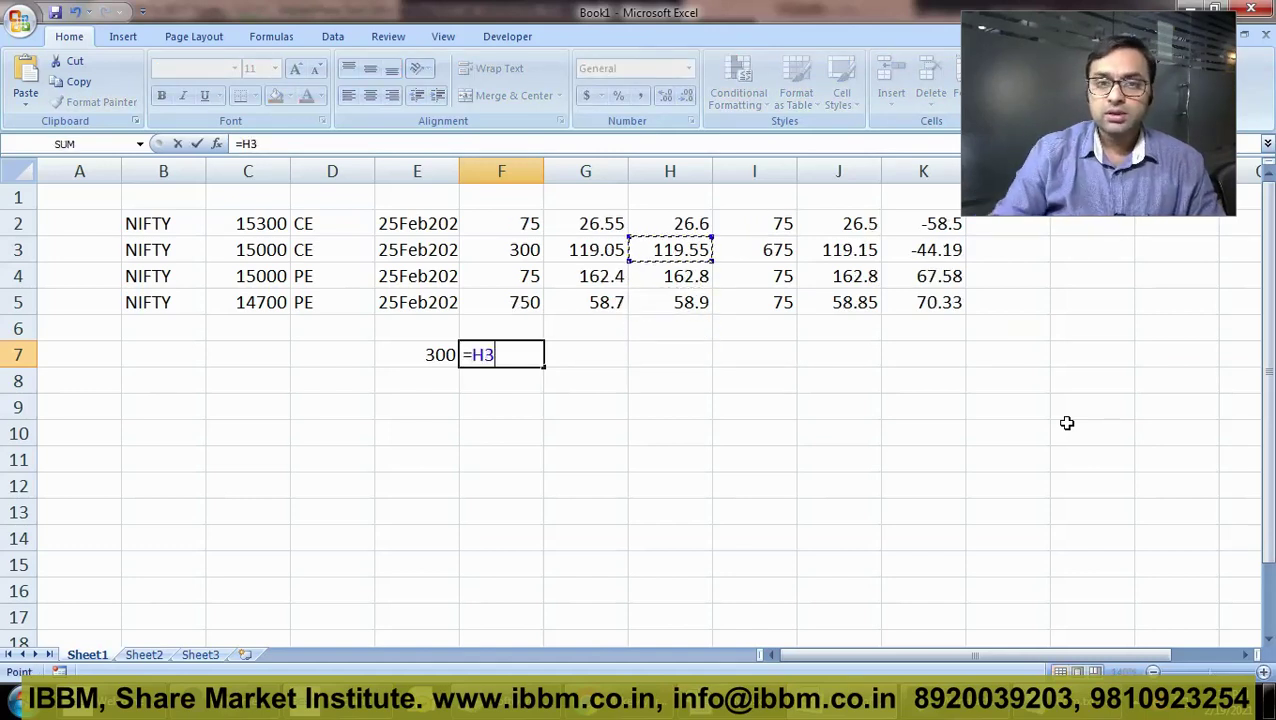
text(+)
key(Right)
key(Right)
key(Up)
key(Up)
key(Return)
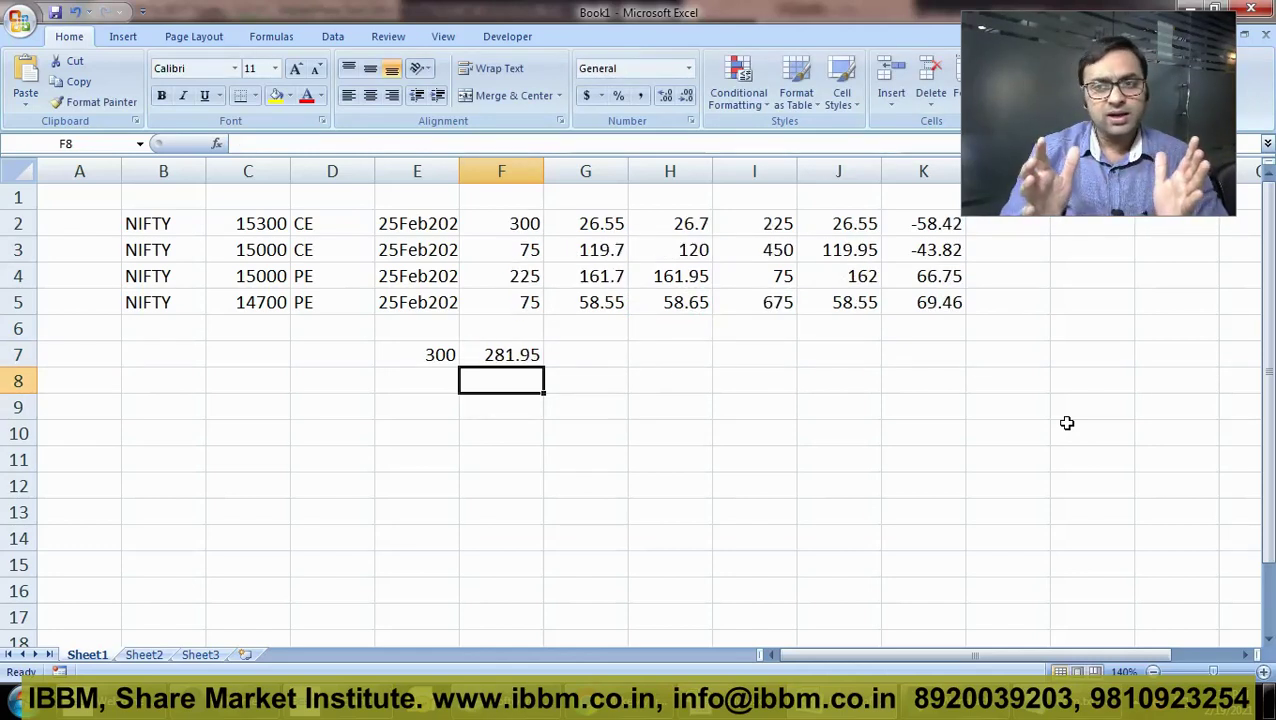
Enter 90 in cell E8, directly beneath the 300
key(Left)
text(90)
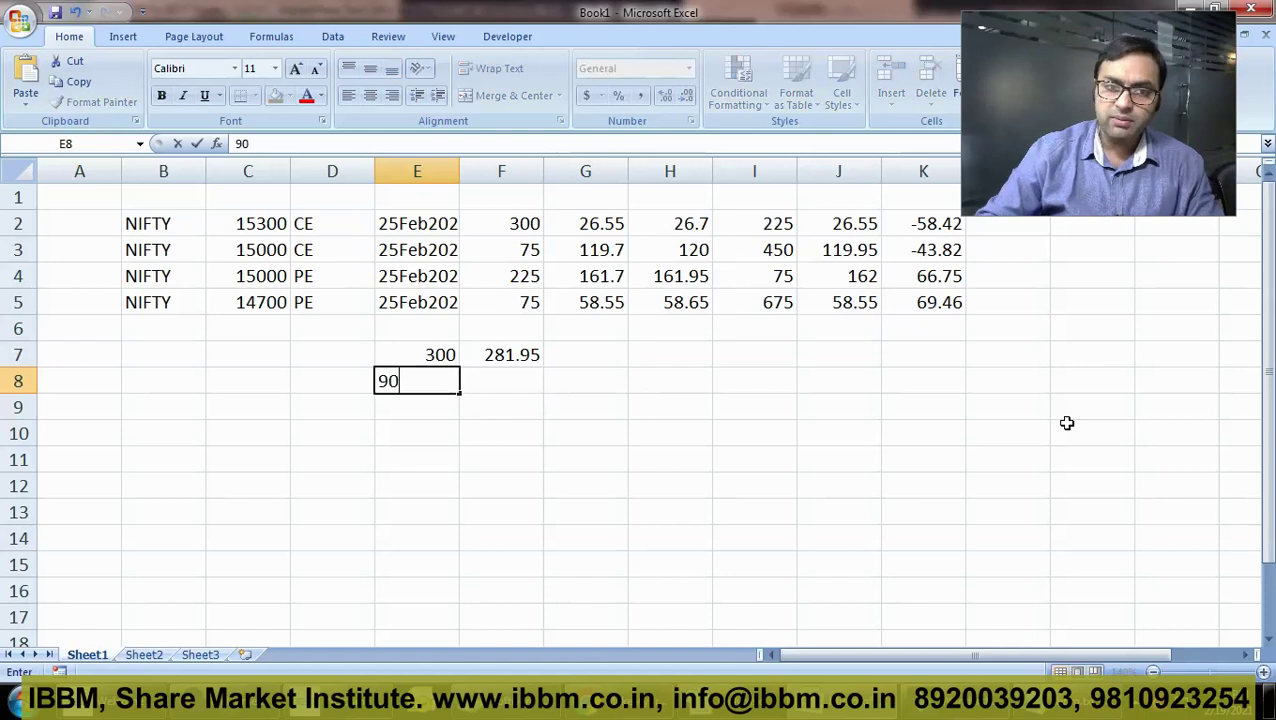
key(Tab)
Add the live bid rates of the 15300 CE and 14700 PE in cell F8 with the formula =G2+G5
text(=)
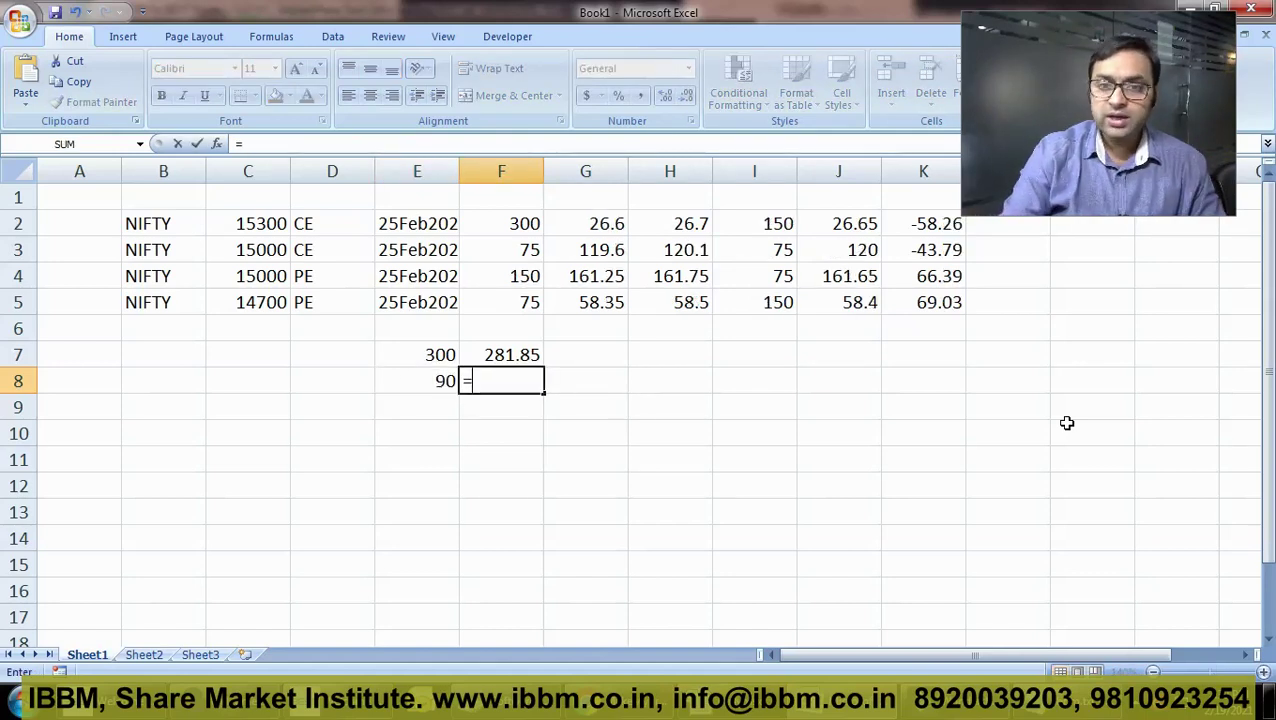
key(Right)
key(Up)
key(Up)
key(Up)
key(Up)
key(Up)
key(Up)
text(+)
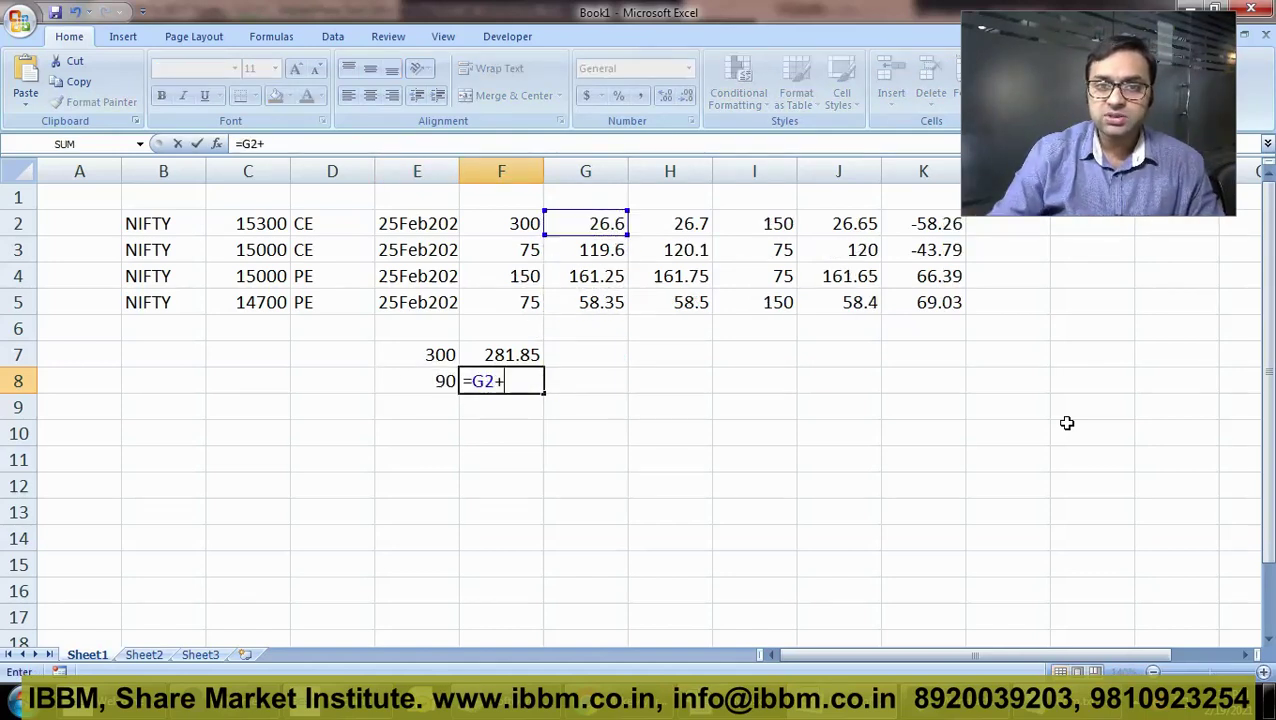
key(Right)
key(Up)
key(Up)
key(Up)
key(Return)
Calculate the difference between the 300 and its live total in cell G7 with the formula =E7-F7
key(Right)
key(Right)
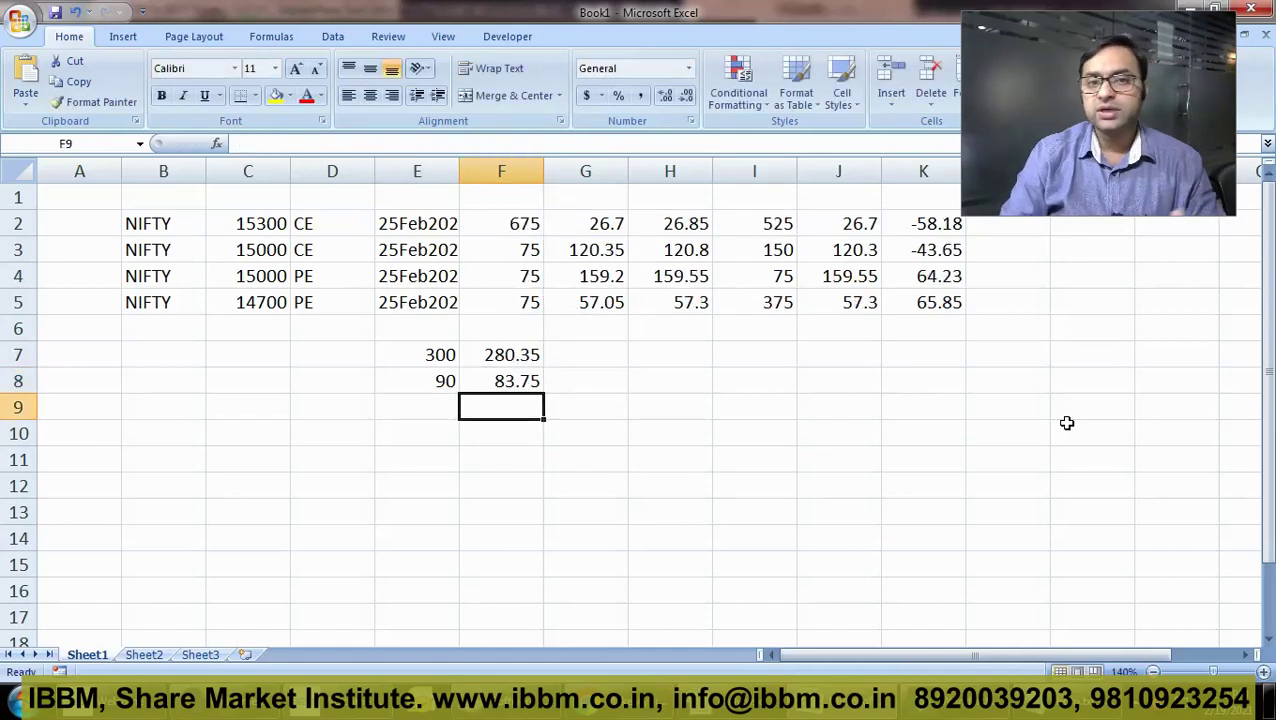
key(Up)
key(Up)
text(=)
key(Left)
key(Left)
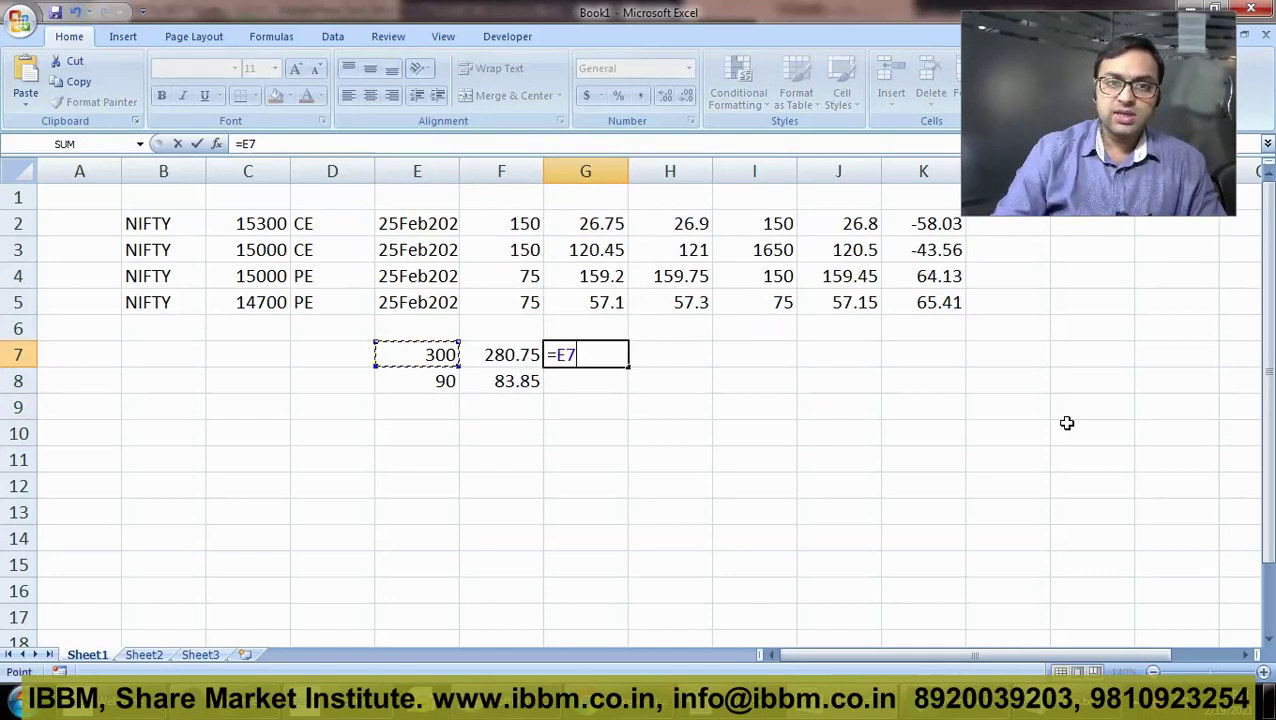
text(-)
key(Left)
key(Return)
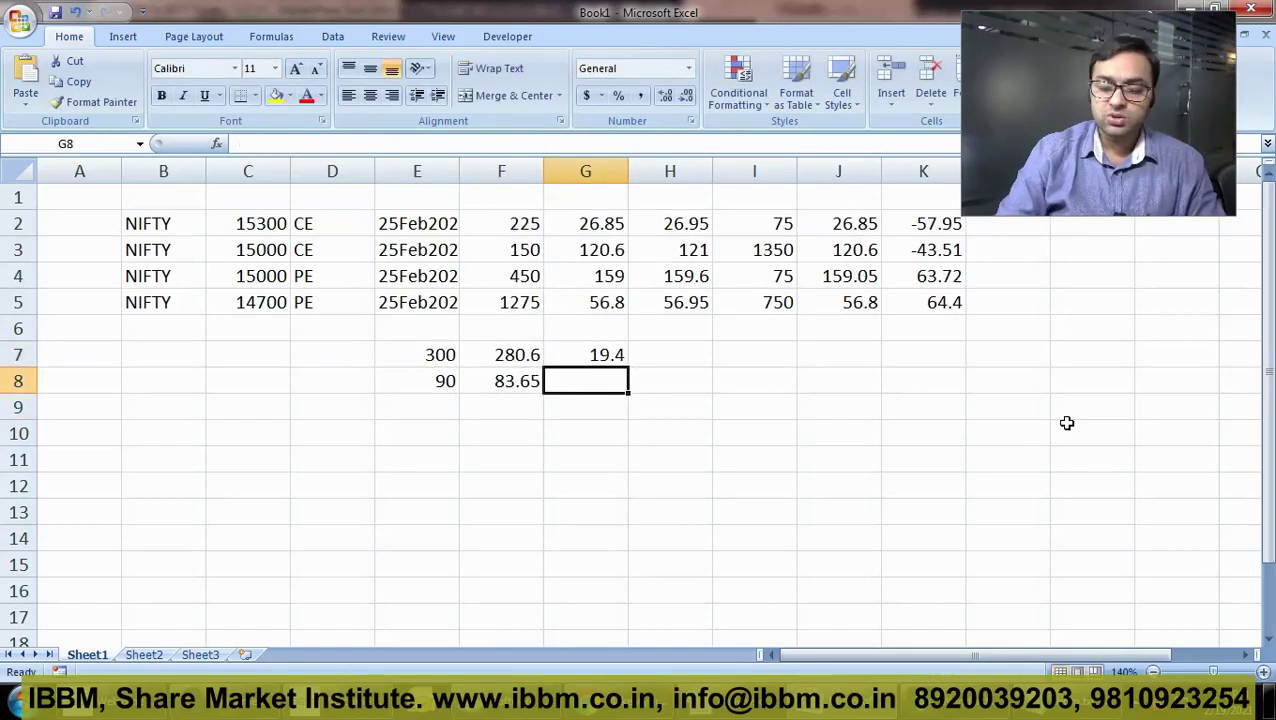
Calculate the difference between the live total and the 90 in cell G8 with the formula =F8-E8
text(=)
key(Left)
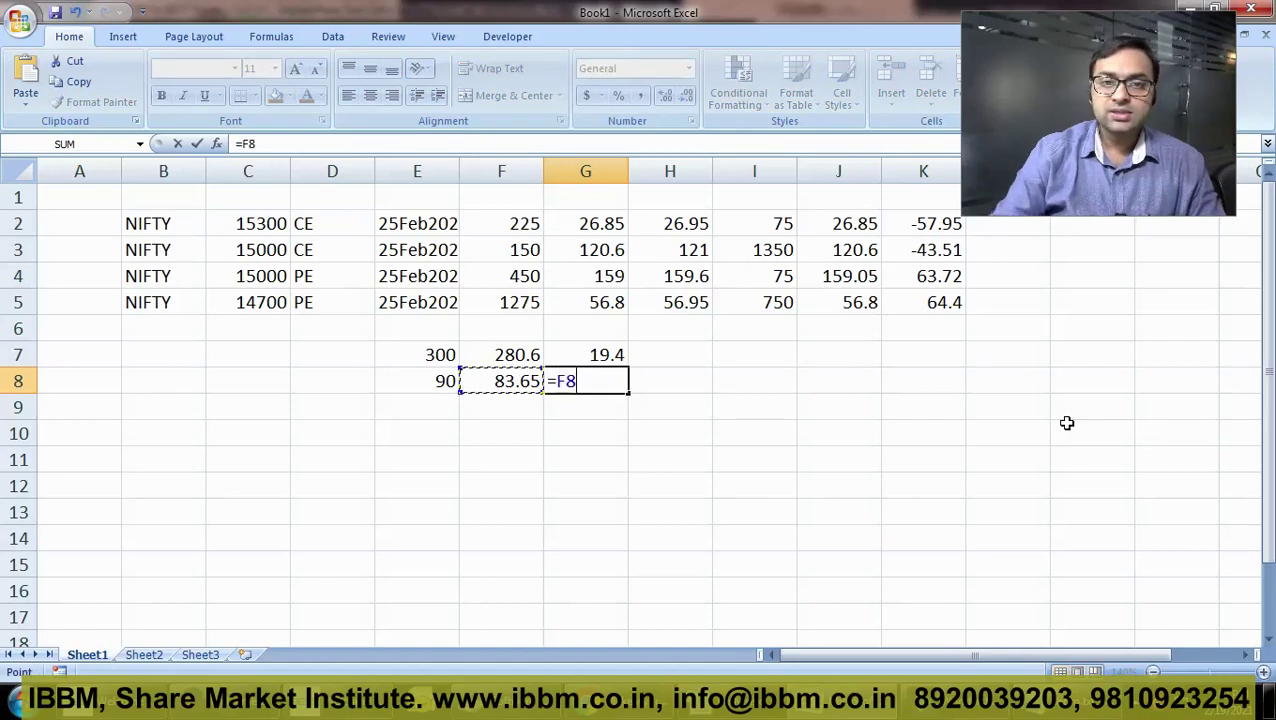
text(-)
key(Left)
key(Left)
key(Return)
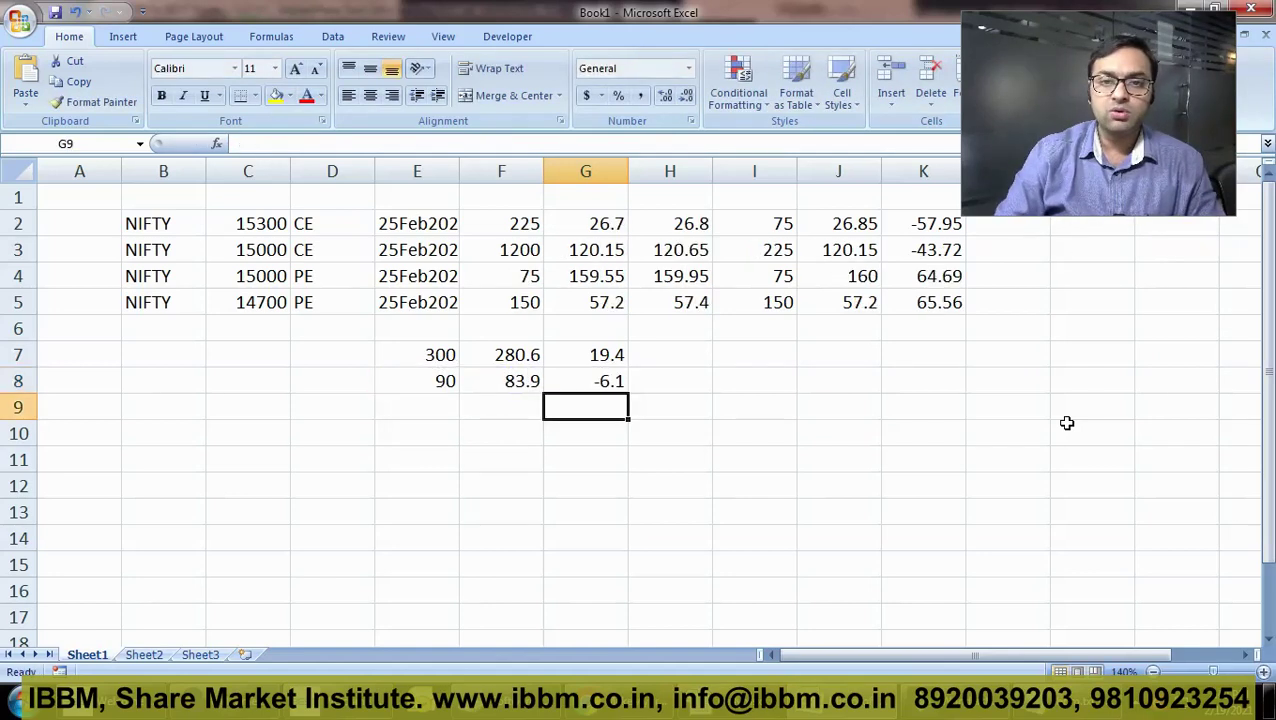
Sum the two differences in cell G9 with the formula =G7+G8
text(=)
key(Up)
key(Up)
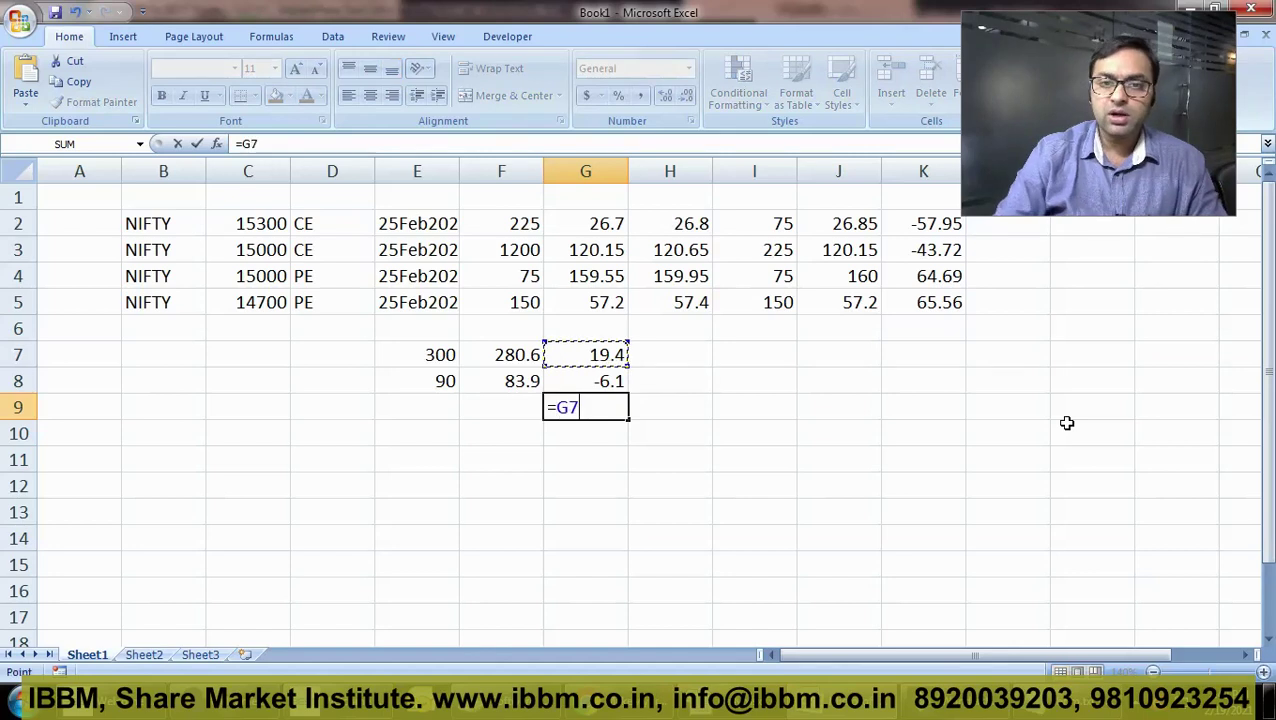
text(+)
key(Up)
key(Return)
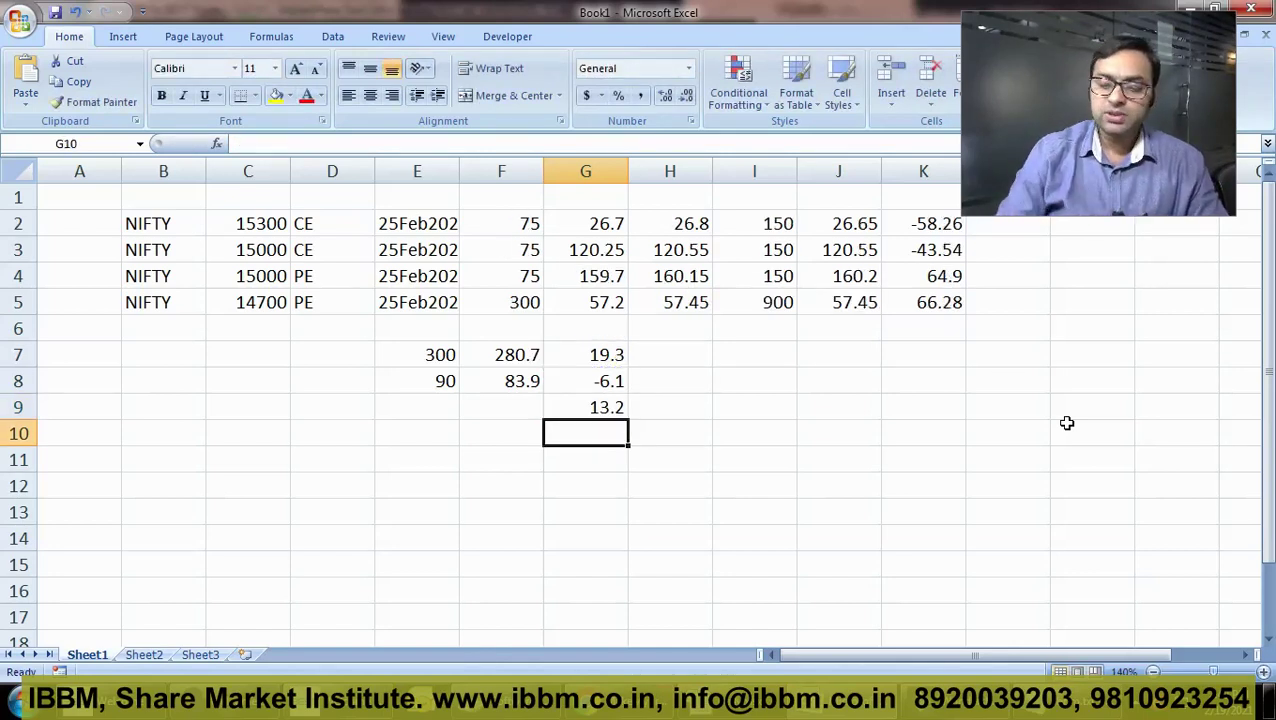
Multiply the net difference by the lot size in cell G10 with the formula =G9*75
text(=)
key(Up)
text(*75)
key(Return)
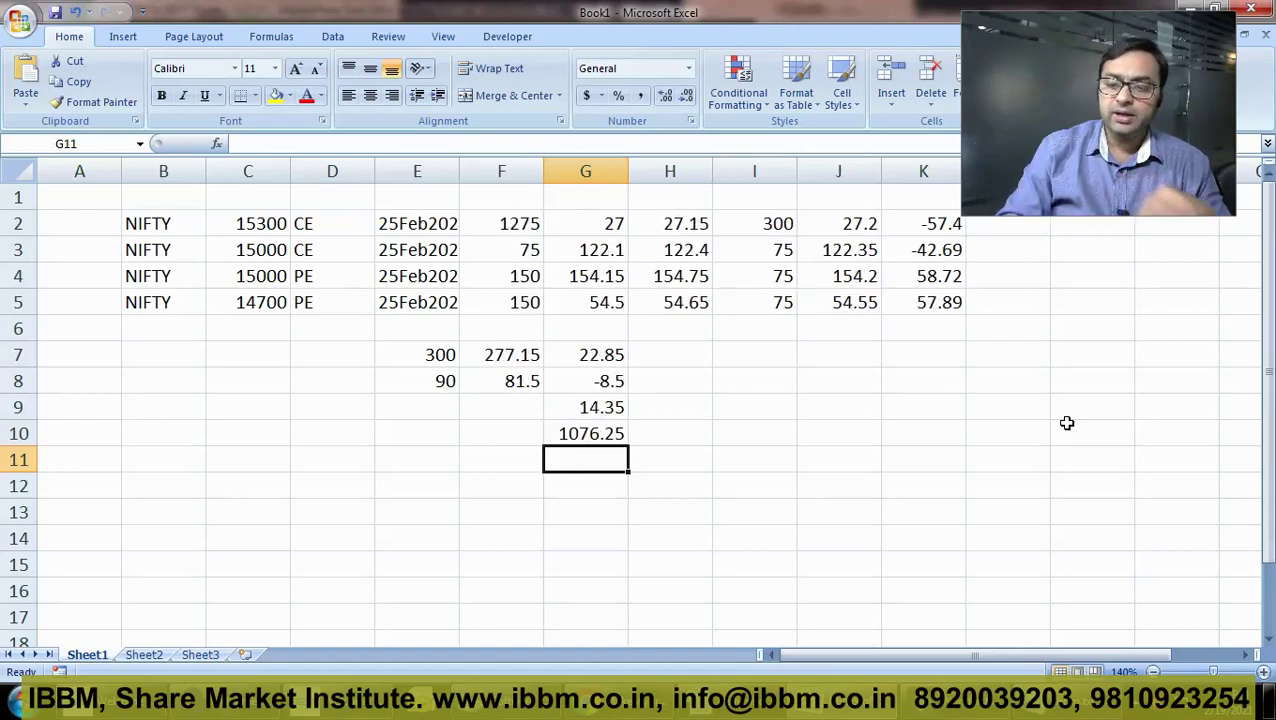
key(Up)
key(Up)
key(Up)
key(Up)
key(Left)
key(Left)
key(Down)
key(Left)
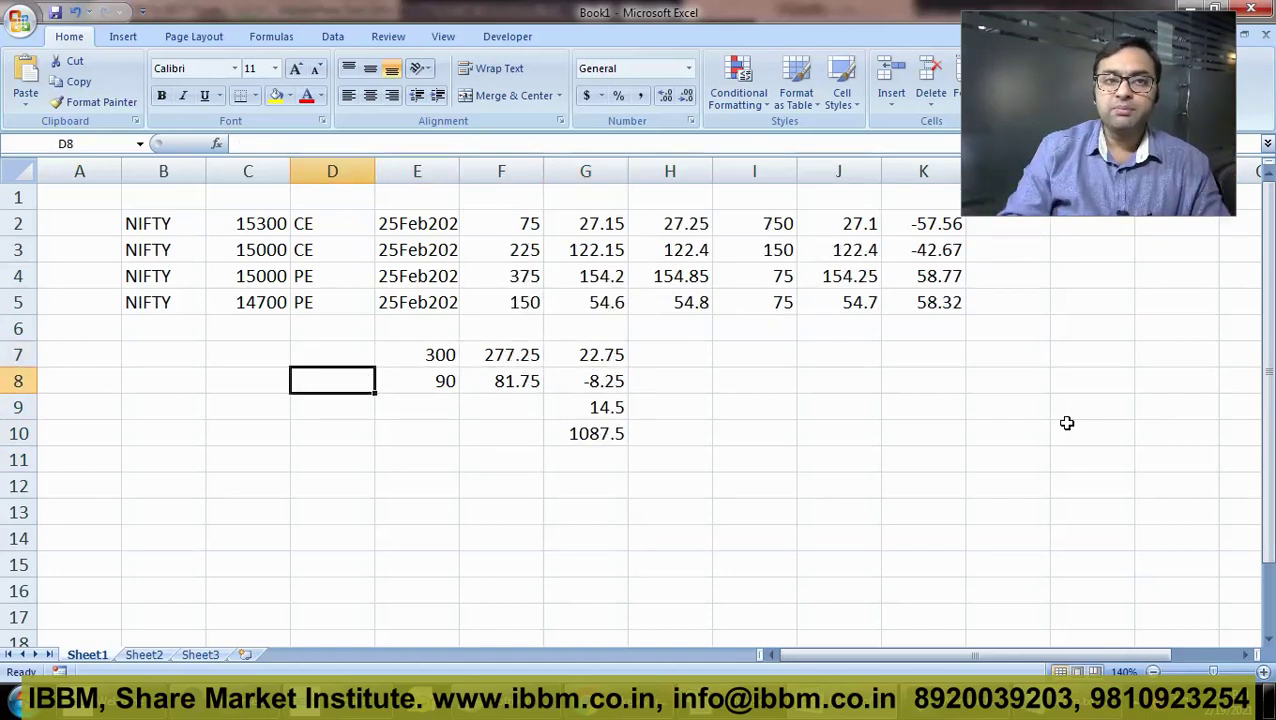
key(Left)
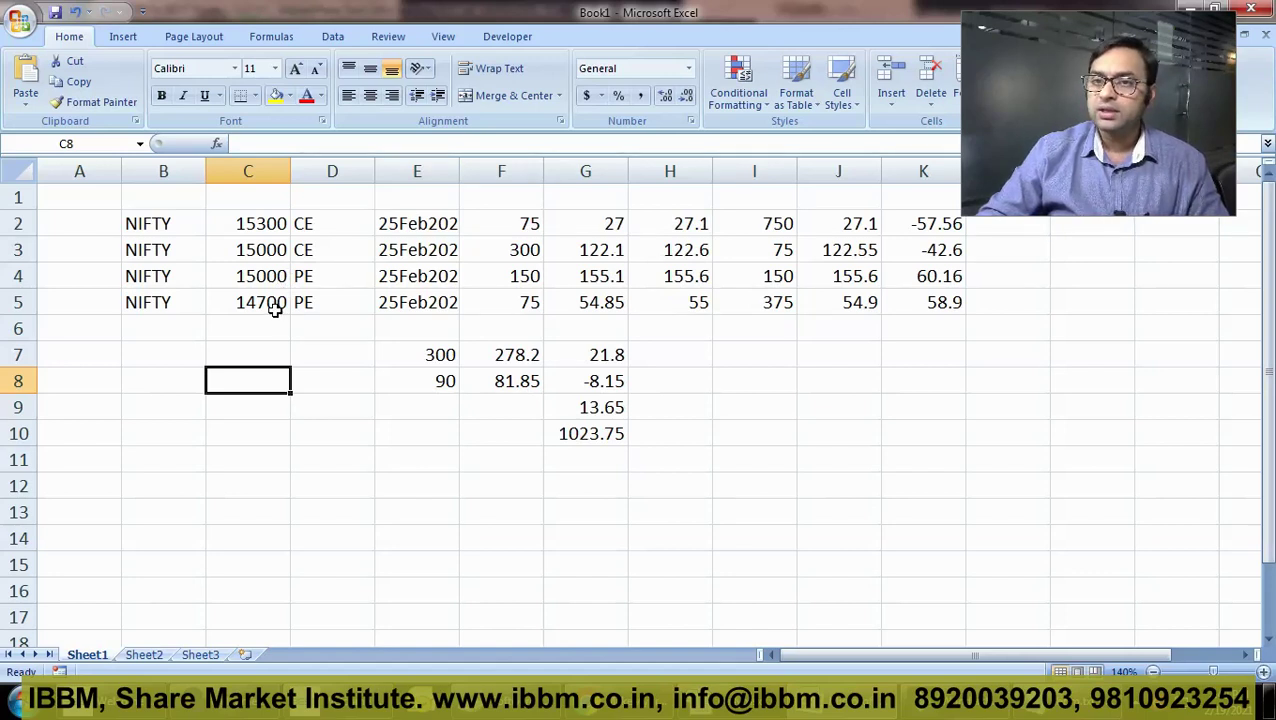
Enter 210 in cell E9 below the 300 and 90
click(428, 381)
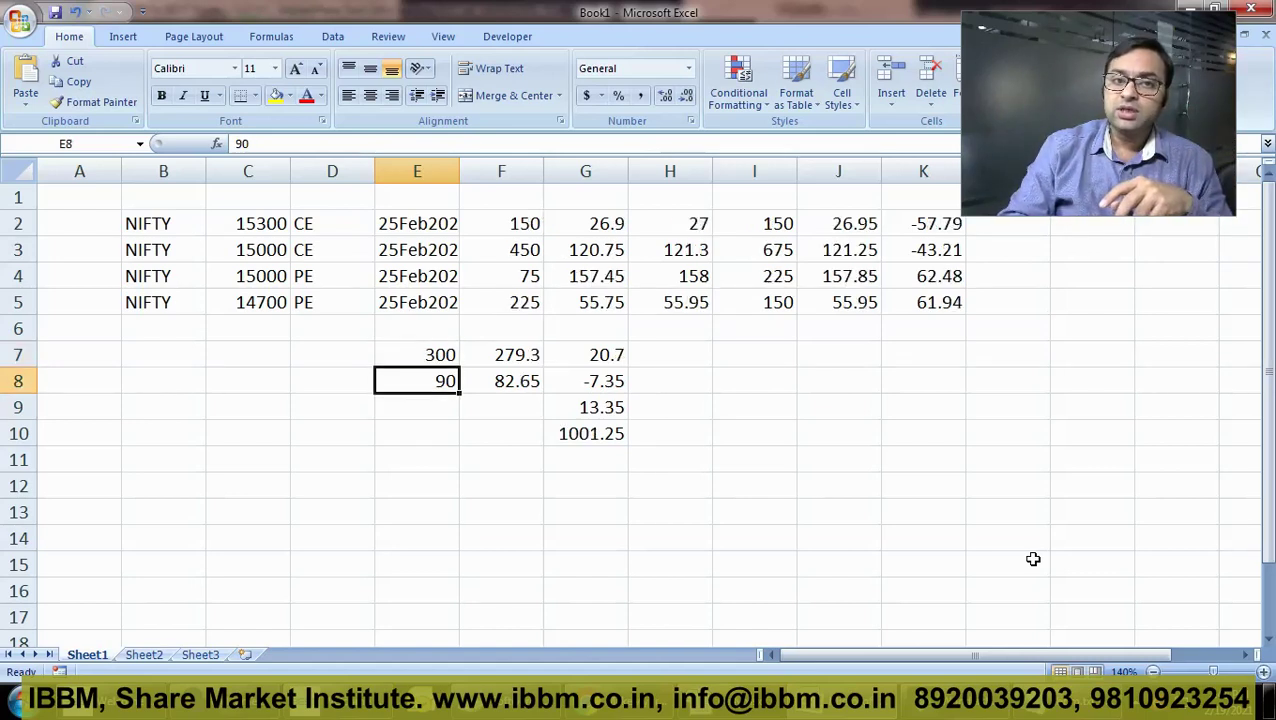
key(Down)
text(21.)
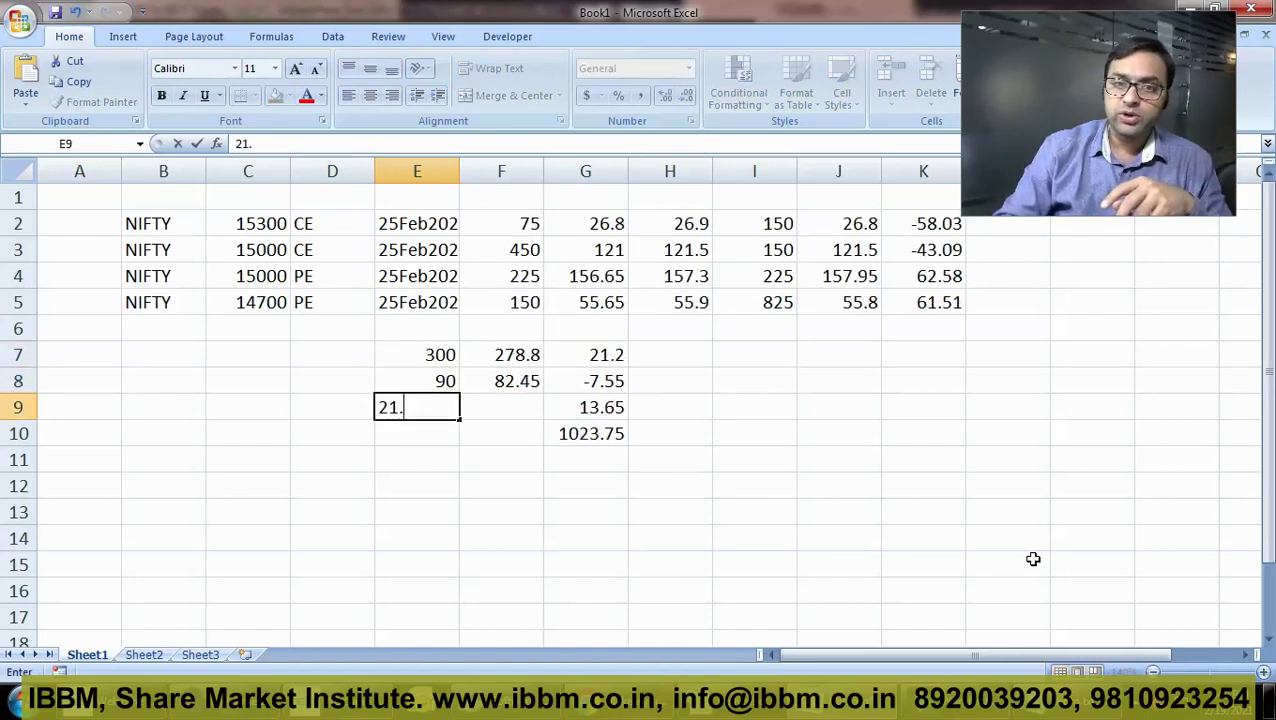
text(0)
key(Return)
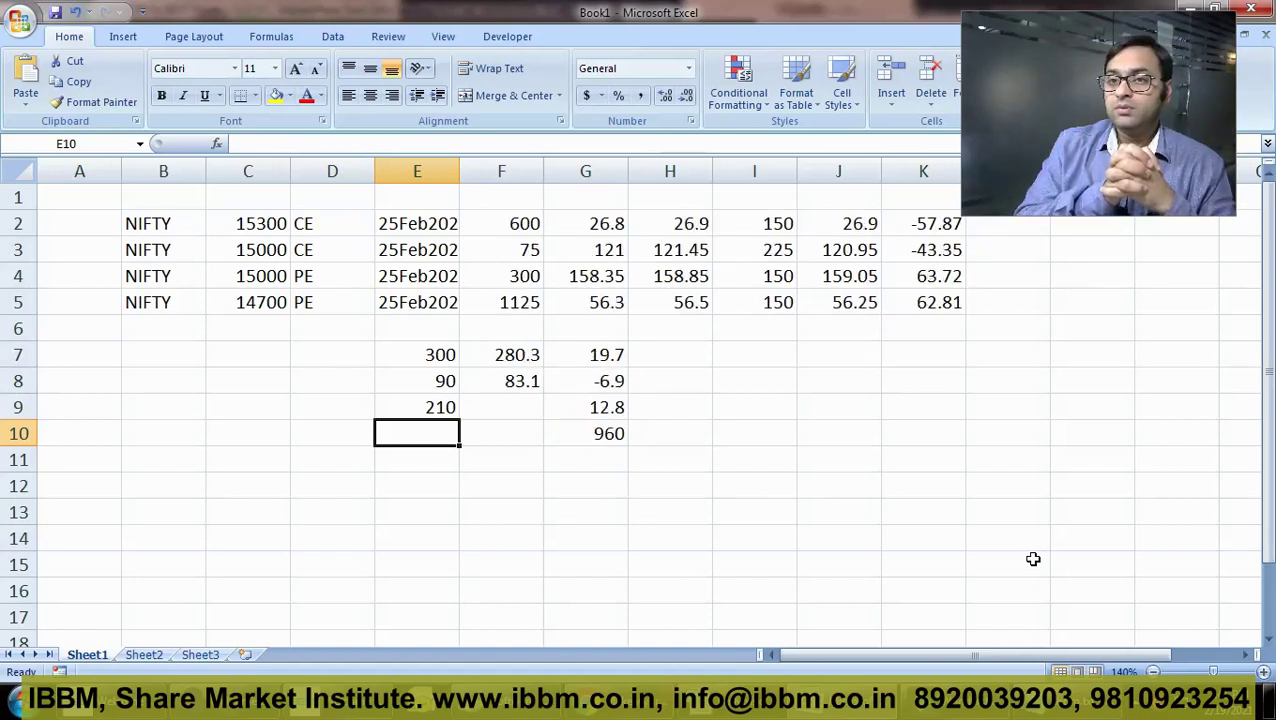
Enter 540 in cell E12 and 630 in cell E13
key(Down)
key(Down)
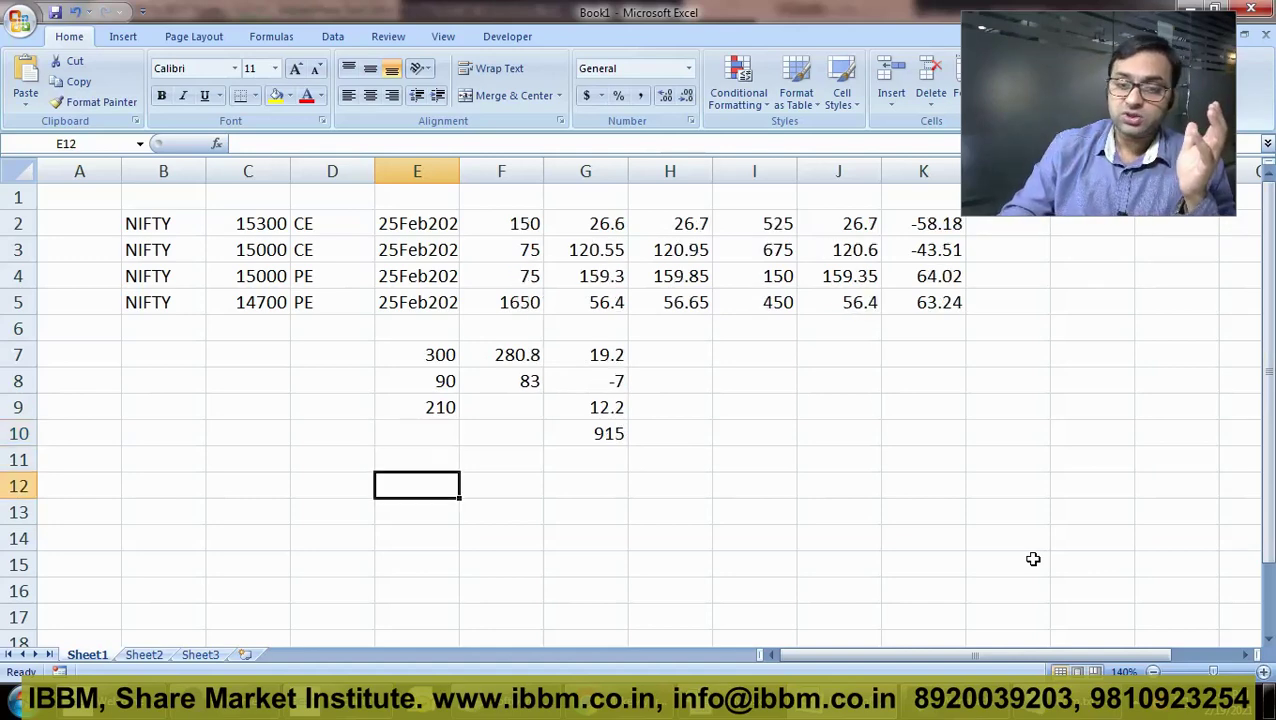
text(540)
key(Return)
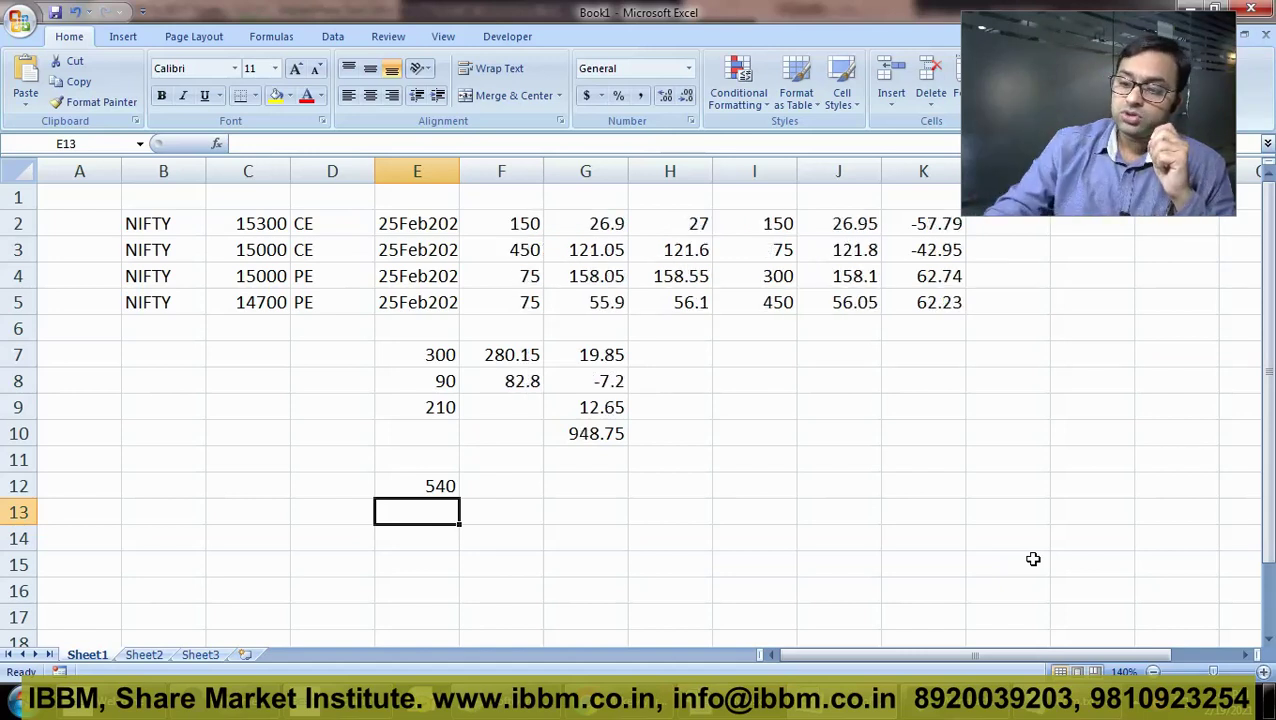
text(630)
key(Return)
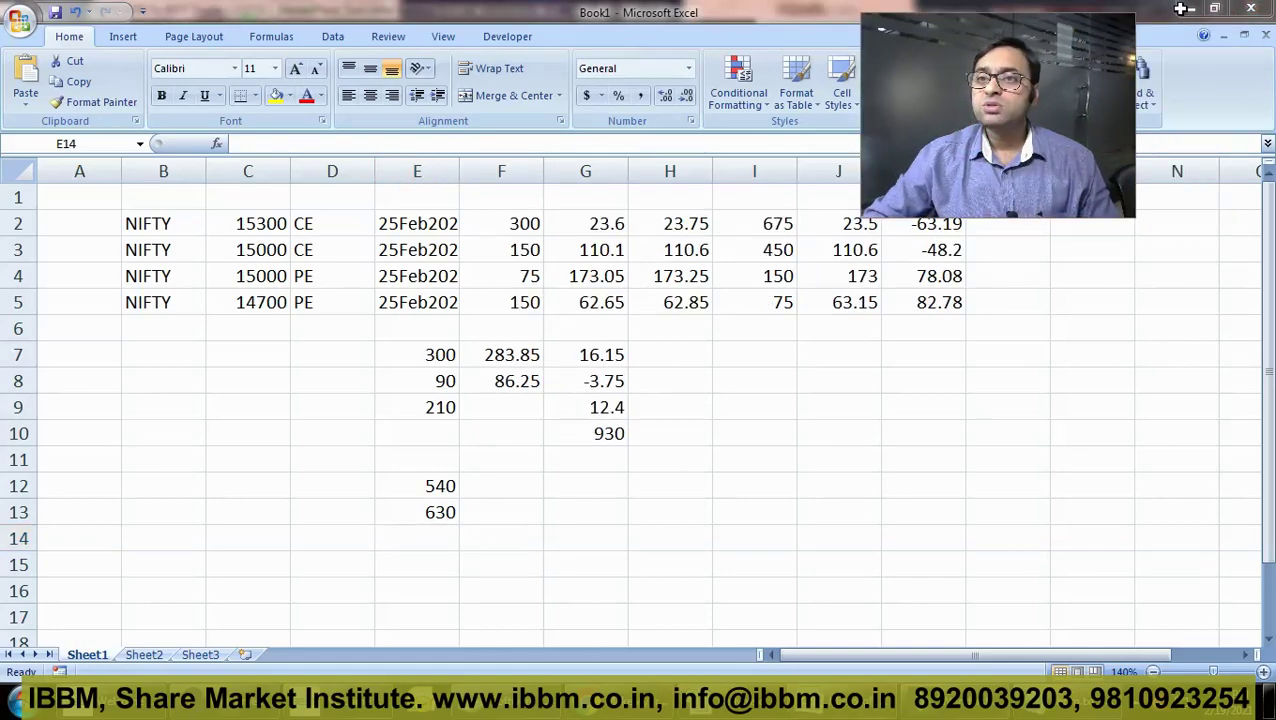
Switch to the web browser, open Investing.com's Nifty 50 streaming chart in a new tab and expand the chart
click(1188, 20)
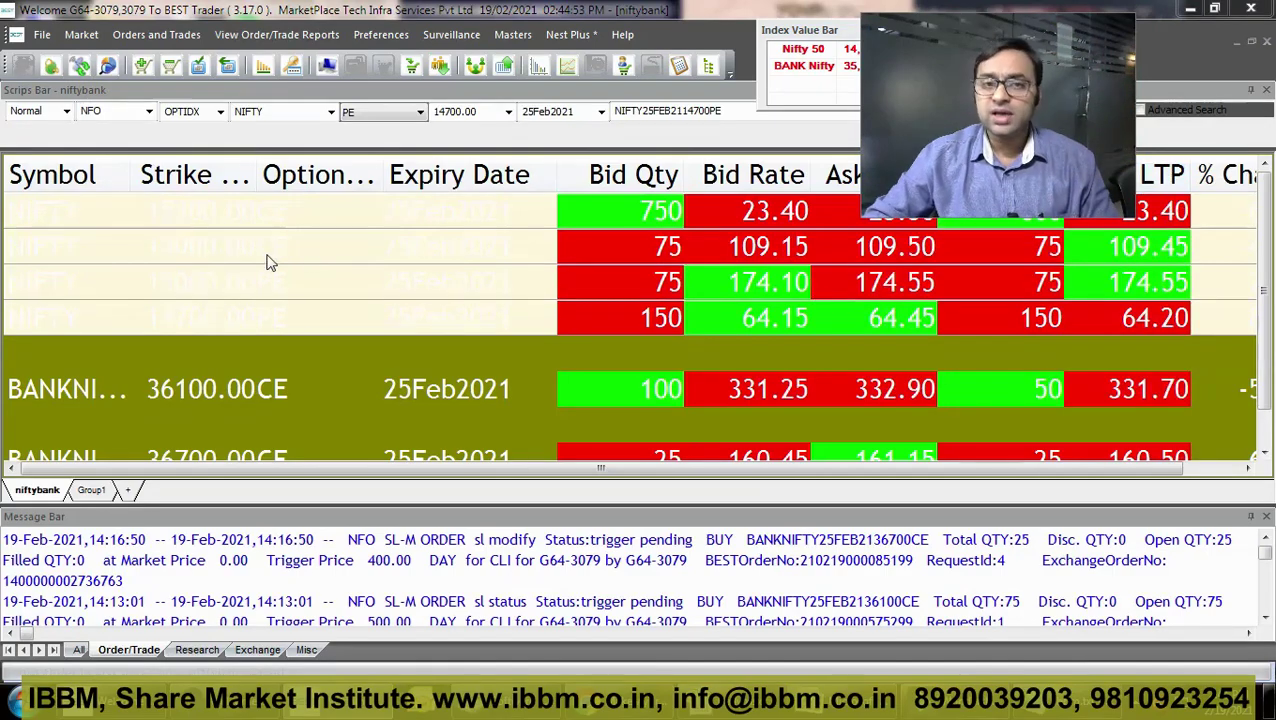
click(372, 247)
key(super+d)
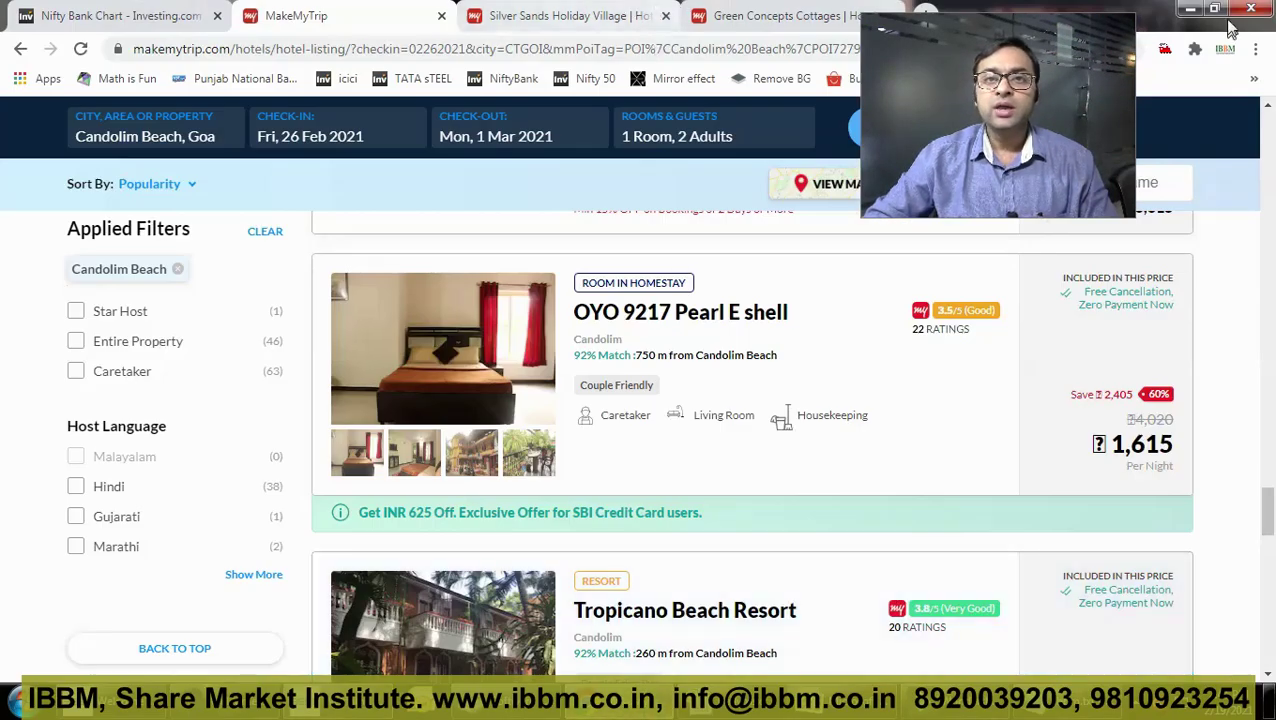
click(920, 15)
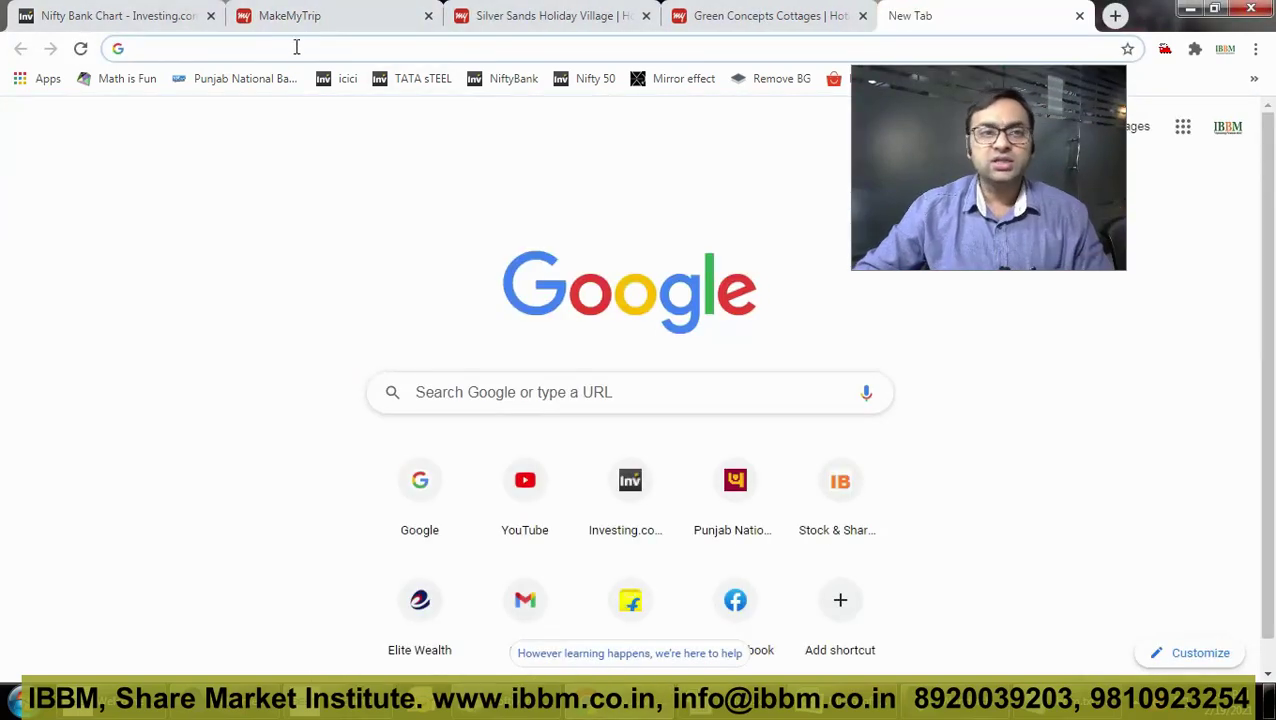
click(590, 78)
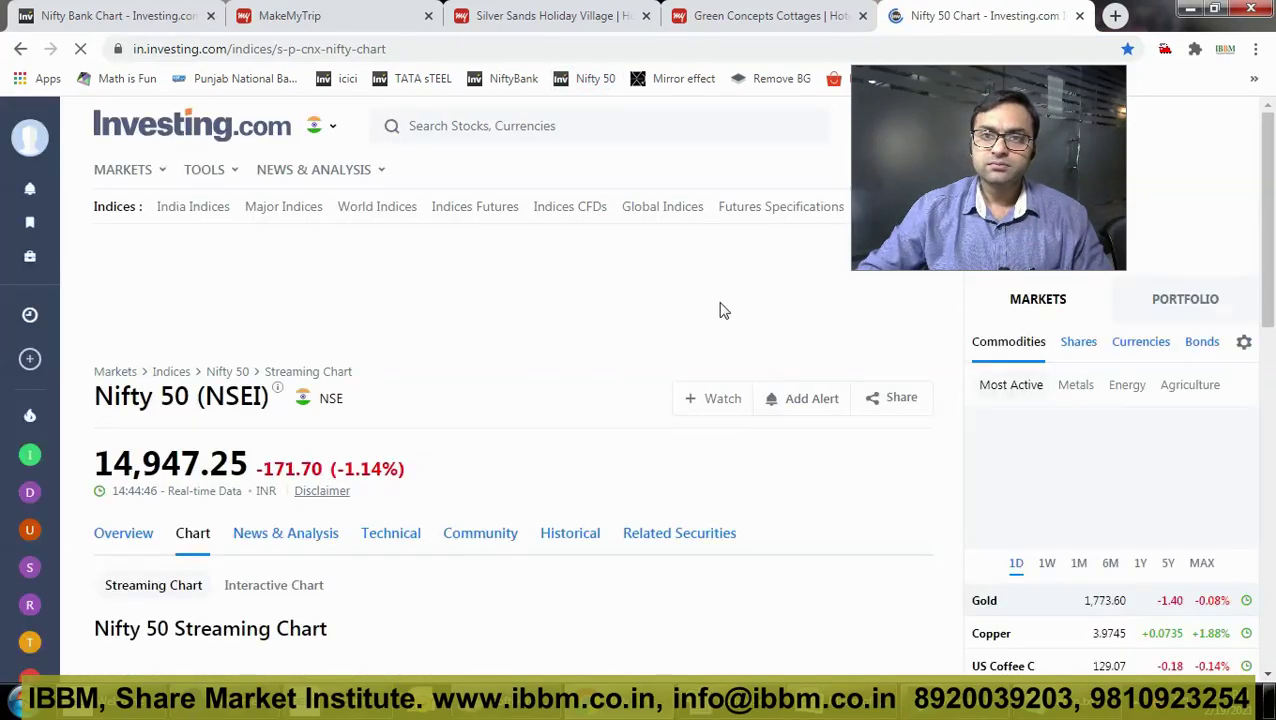
scroll(148, 427, down, 2)
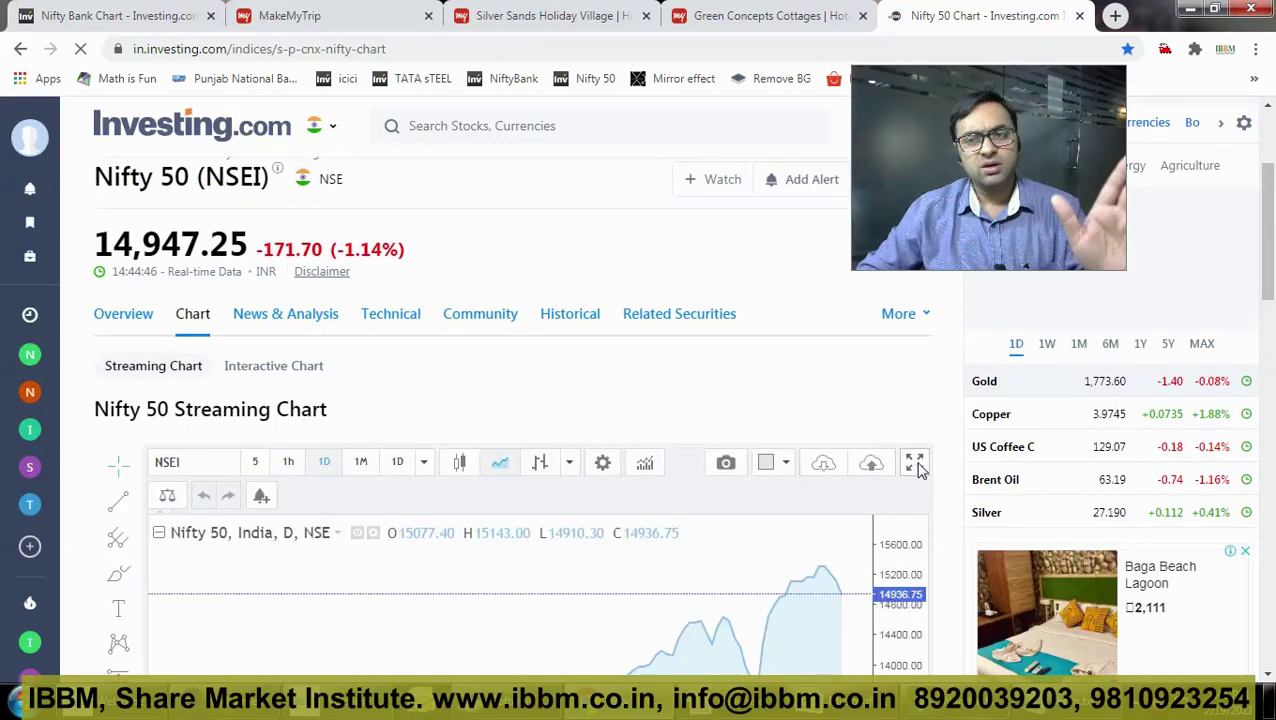
click(915, 463)
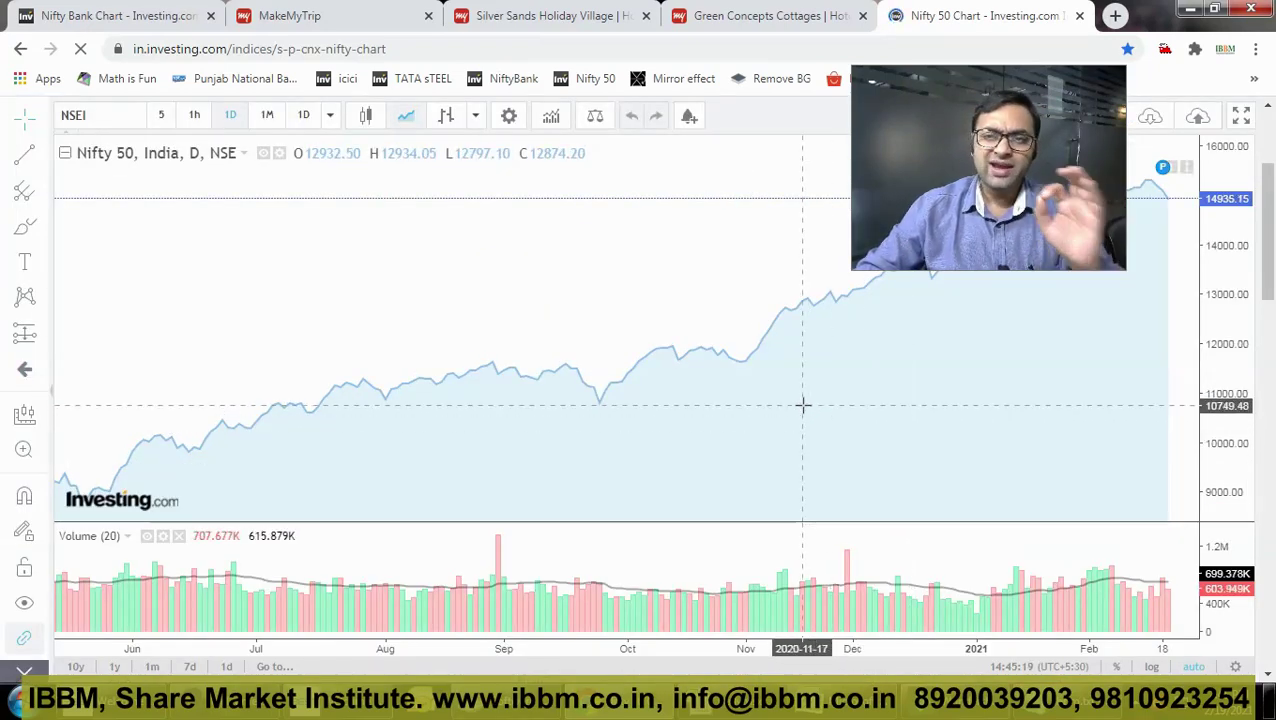
Display the Nifty 50 chart as candlesticks and enlarge the daily candles of recent months
click(366, 115)
drag(655, 390, 480, 401)
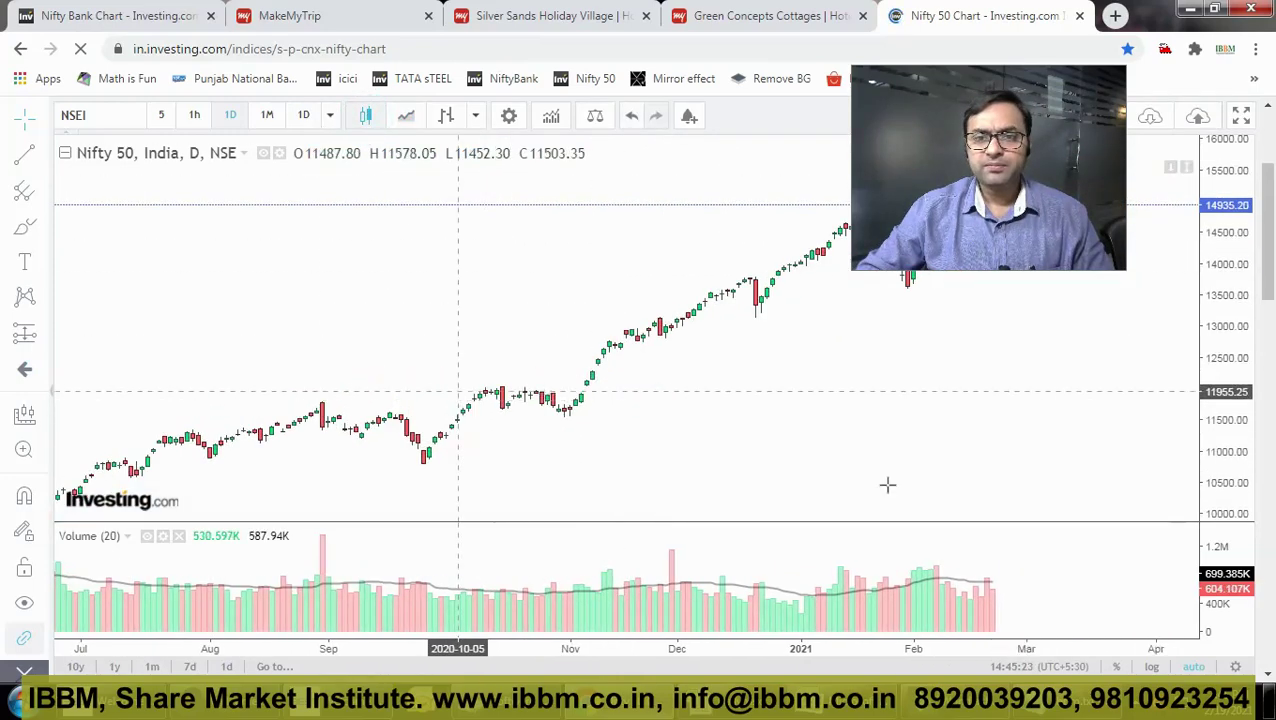
click(687, 618)
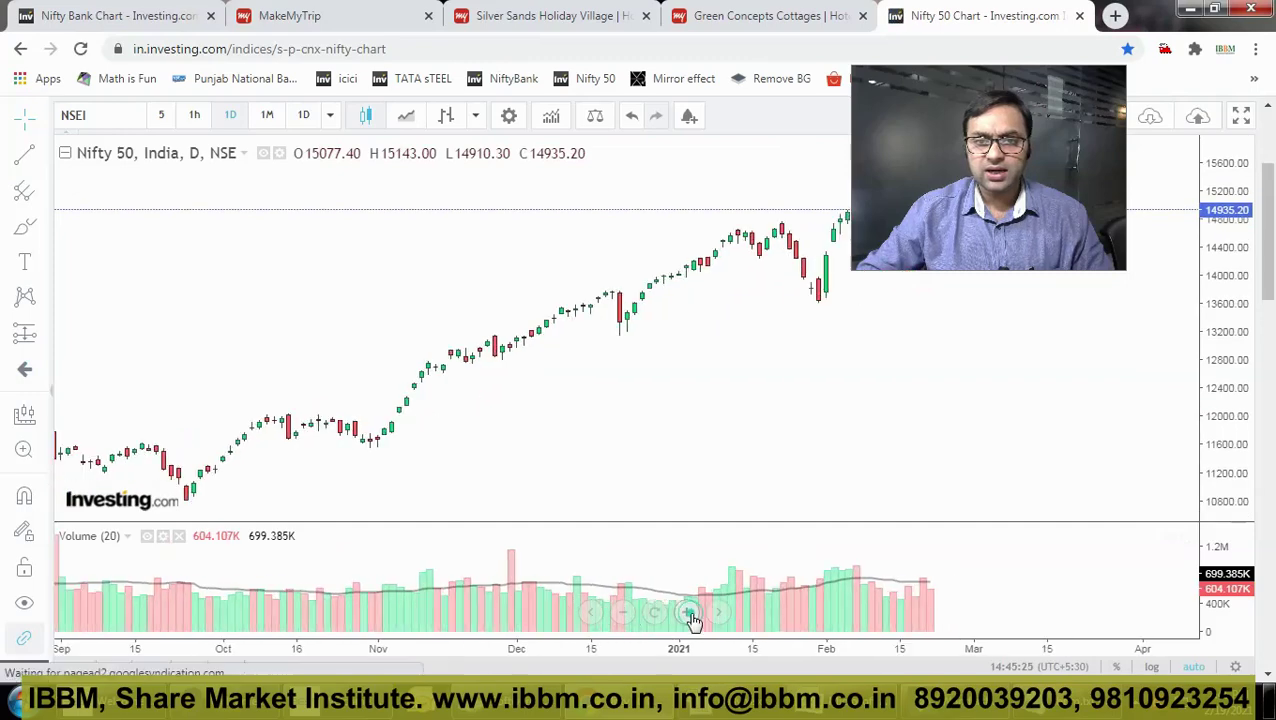
scroll(541, 455, up, 5)
drag(772, 407, 775, 407)
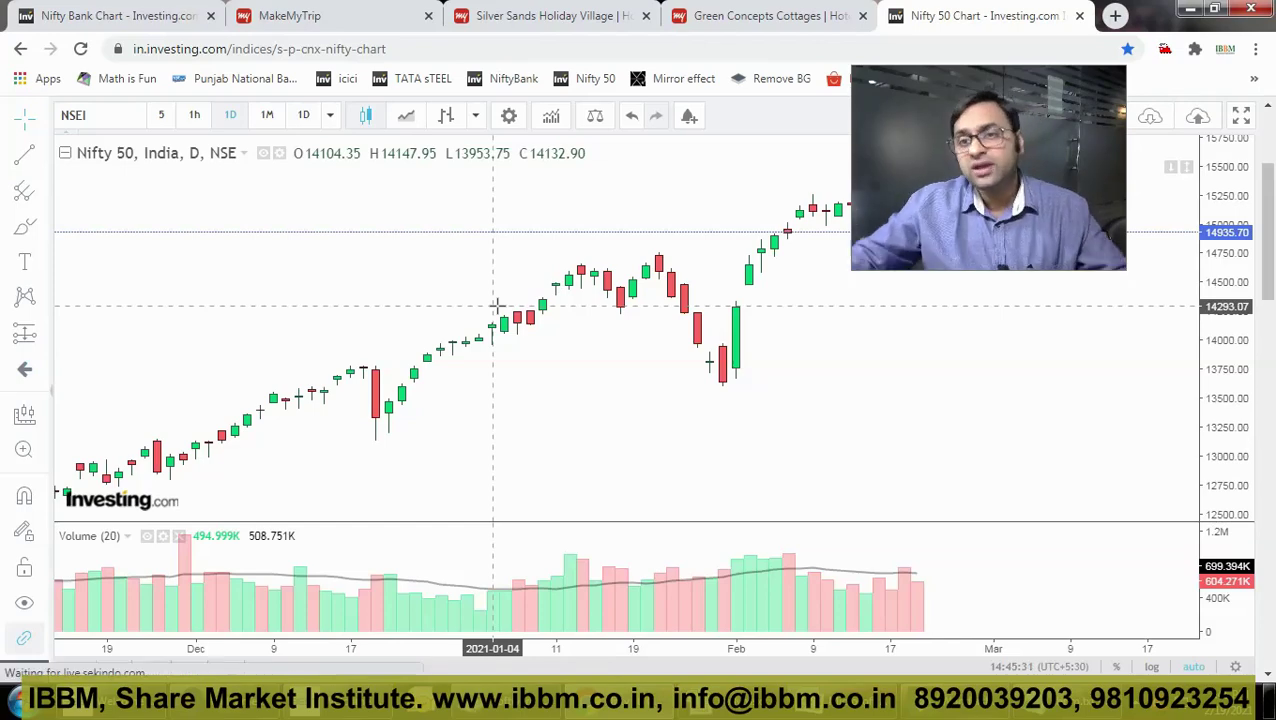
Examine the Nifty 50 daily candles backwards in time to April 2020
drag(441, 364, 988, 372)
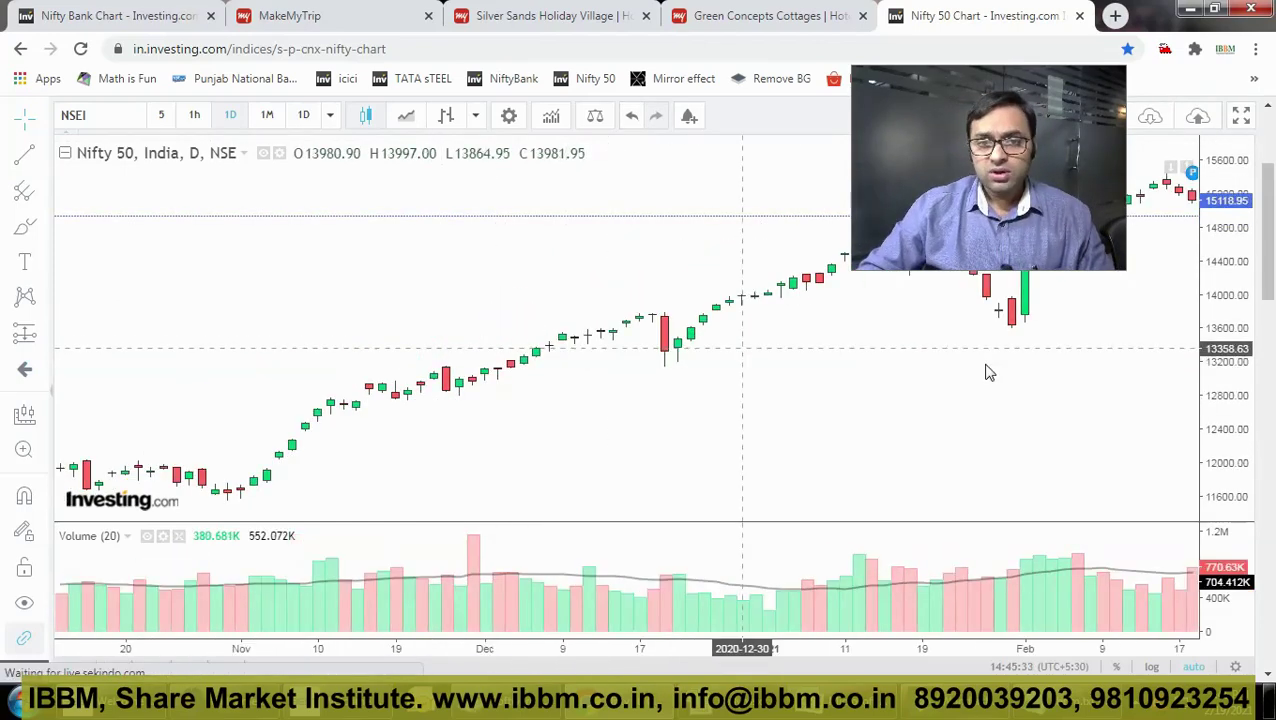
drag(400, 341, 803, 336)
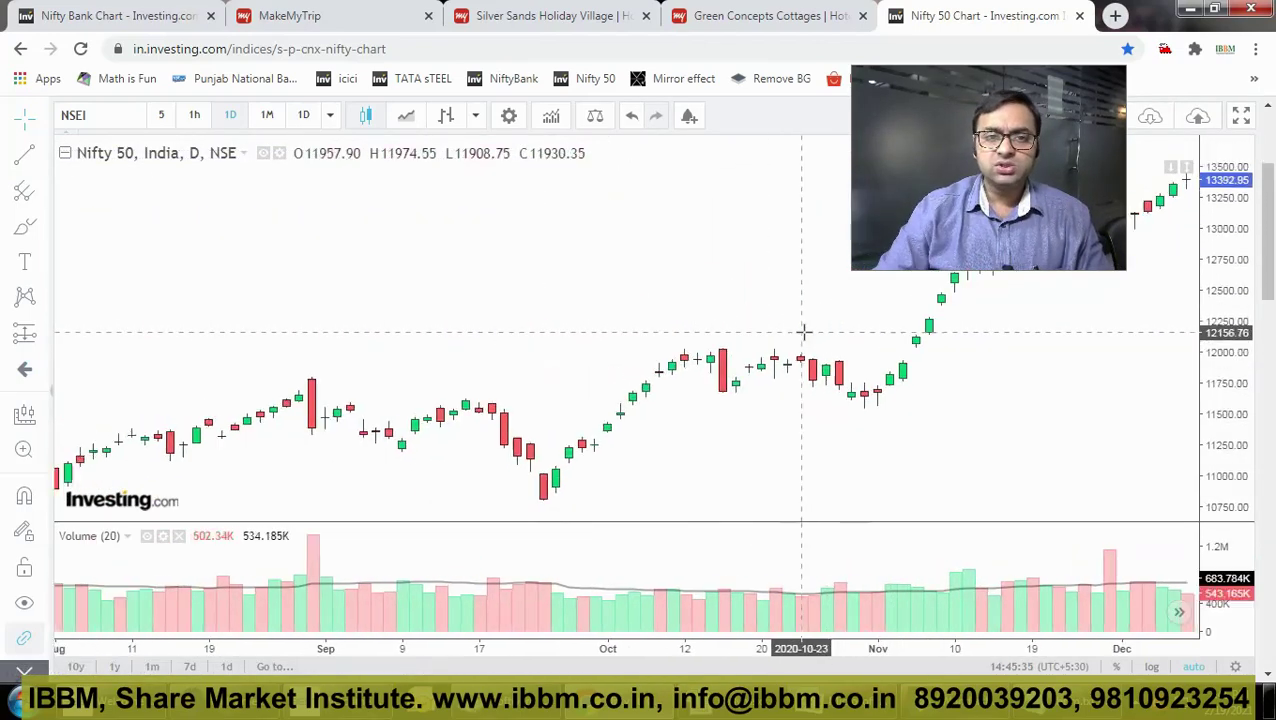
key(Left)
key(Left)
key(Left)
key(Left)
key(Left)
key(Left)
key(Left)
key(Left)
key(Left)
key(Left)
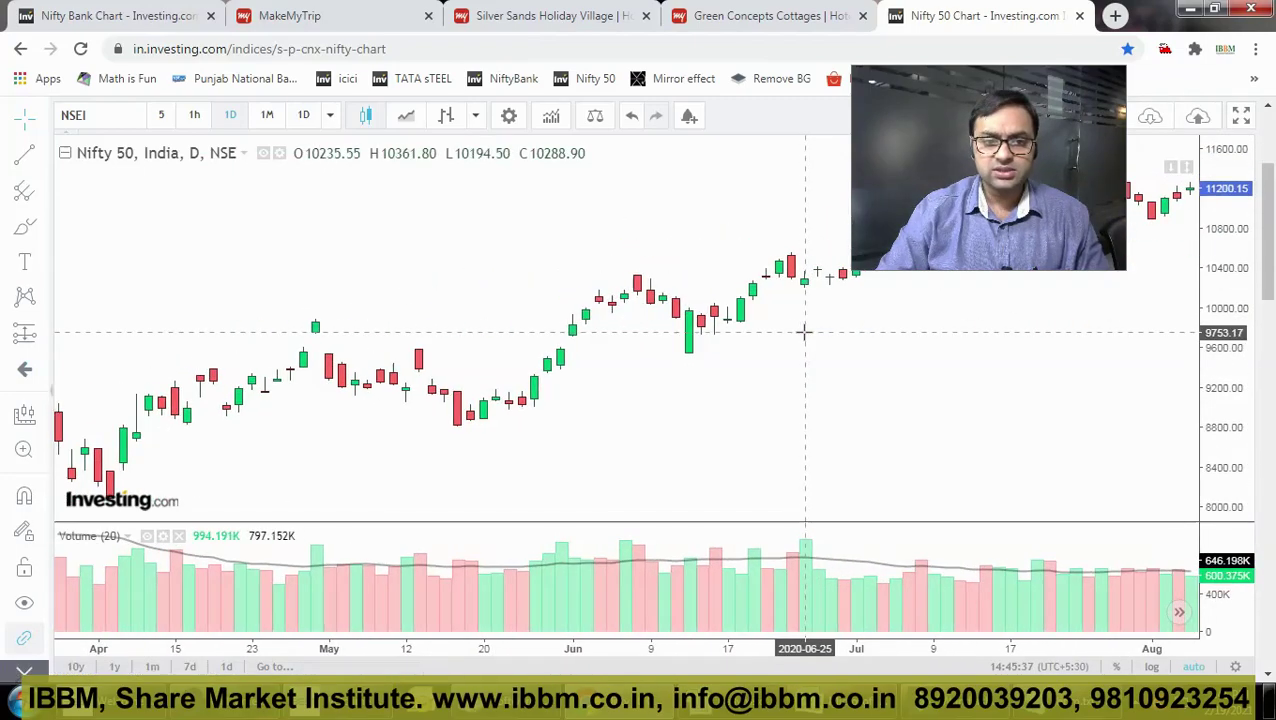
Follow the Nifty 50 daily candles forward in time to February 2021
key(Right)
key(Right)
key(Right)
key(Right)
key(Right)
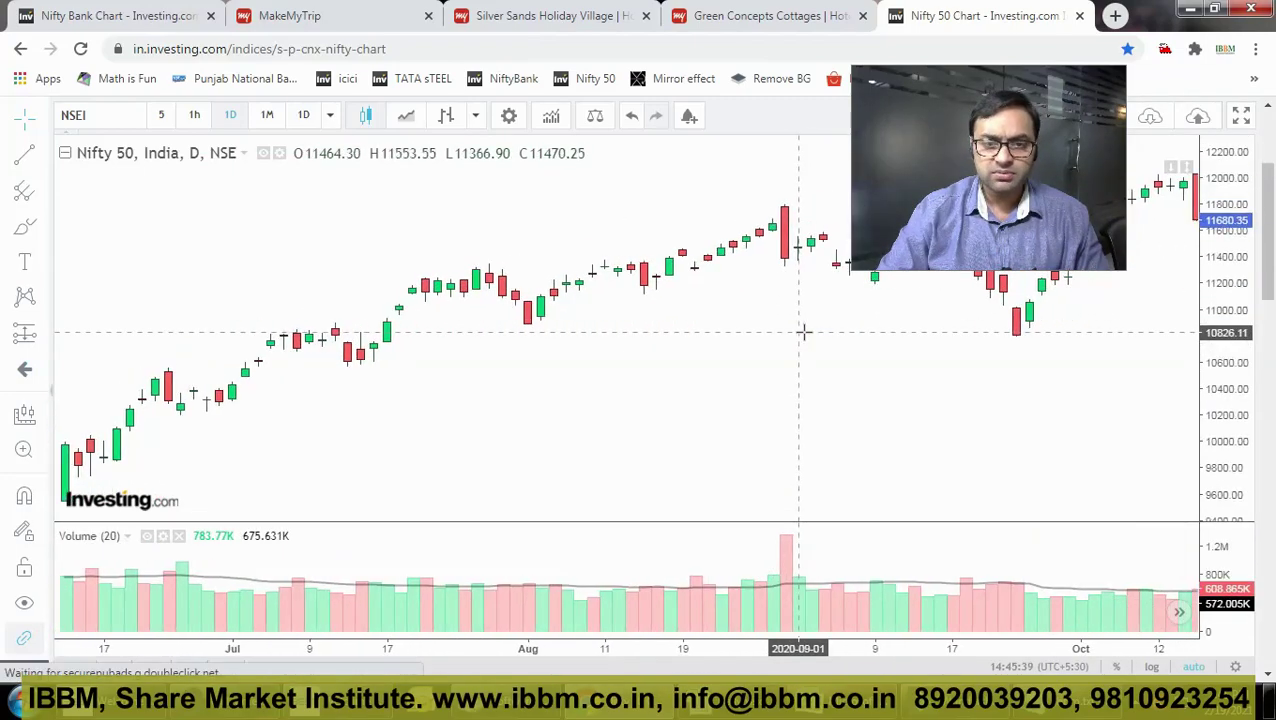
key(Right)
key(Right)
key(Right)
key(Right)
key(Right)
key(Right)
key(Right)
key(Right)
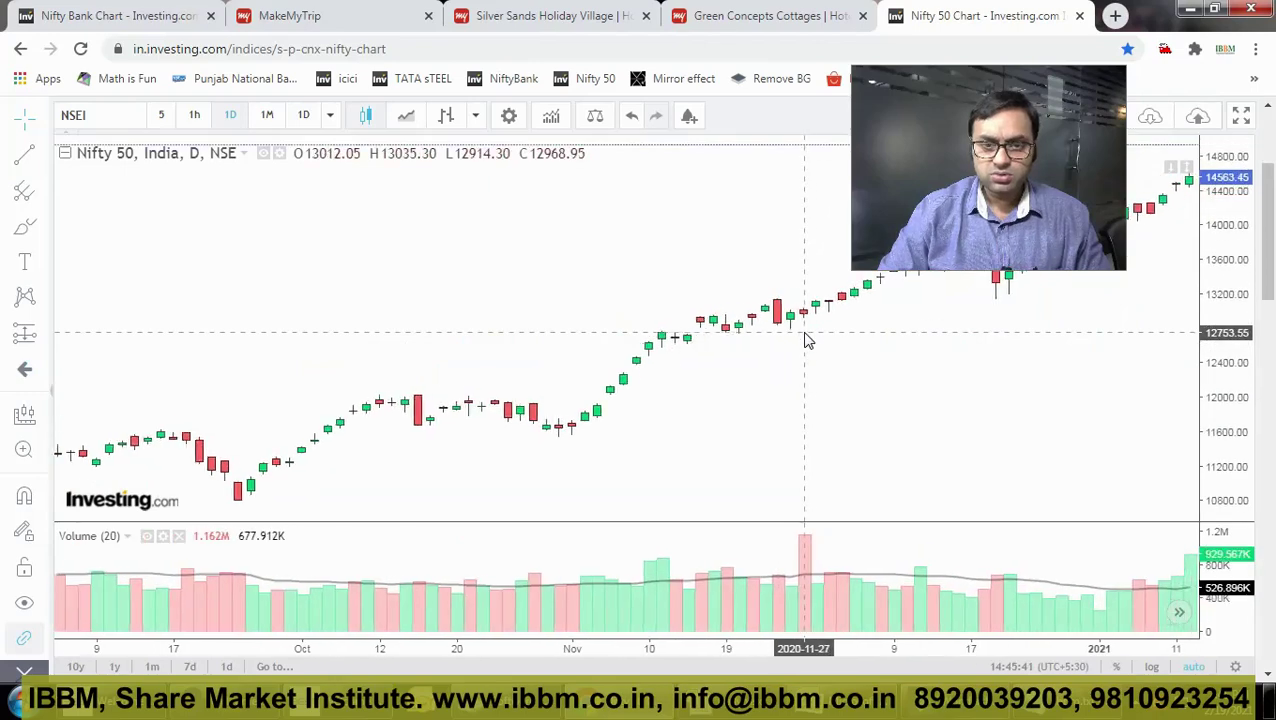
key(Right)
key(Right)
key(Right)
key(Right)
key(Right)
key(Right)
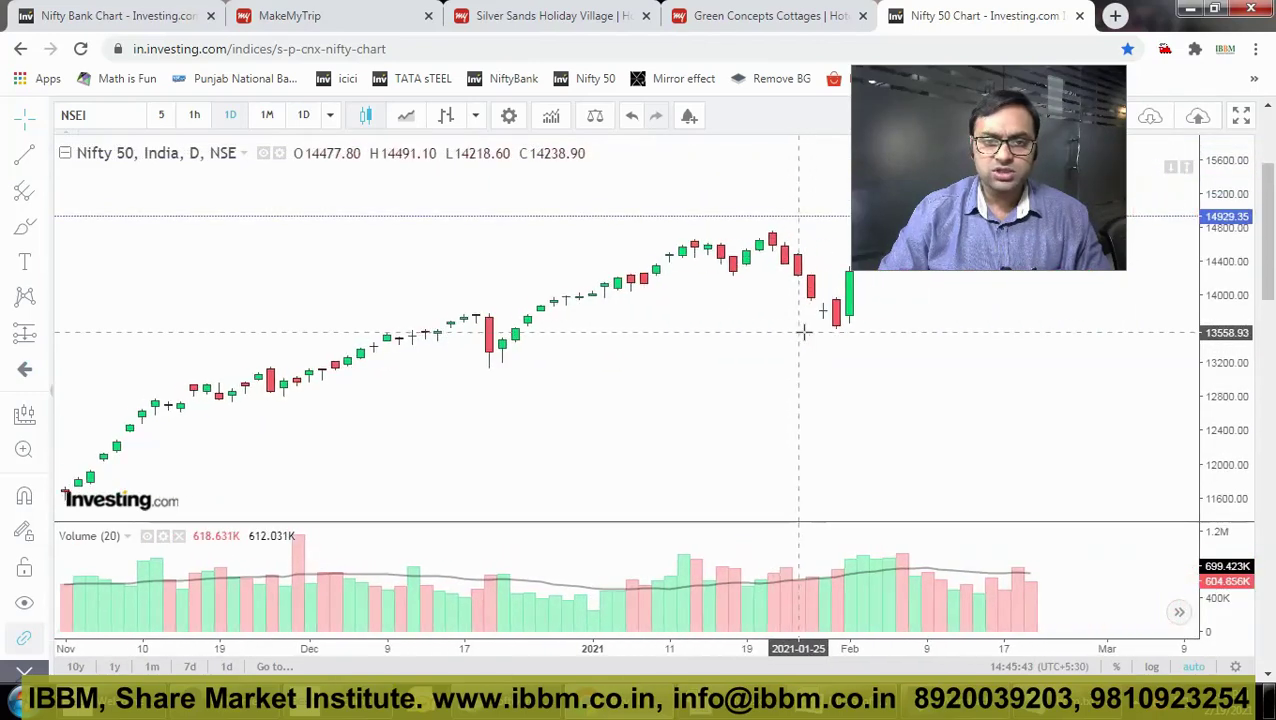
key(Right)
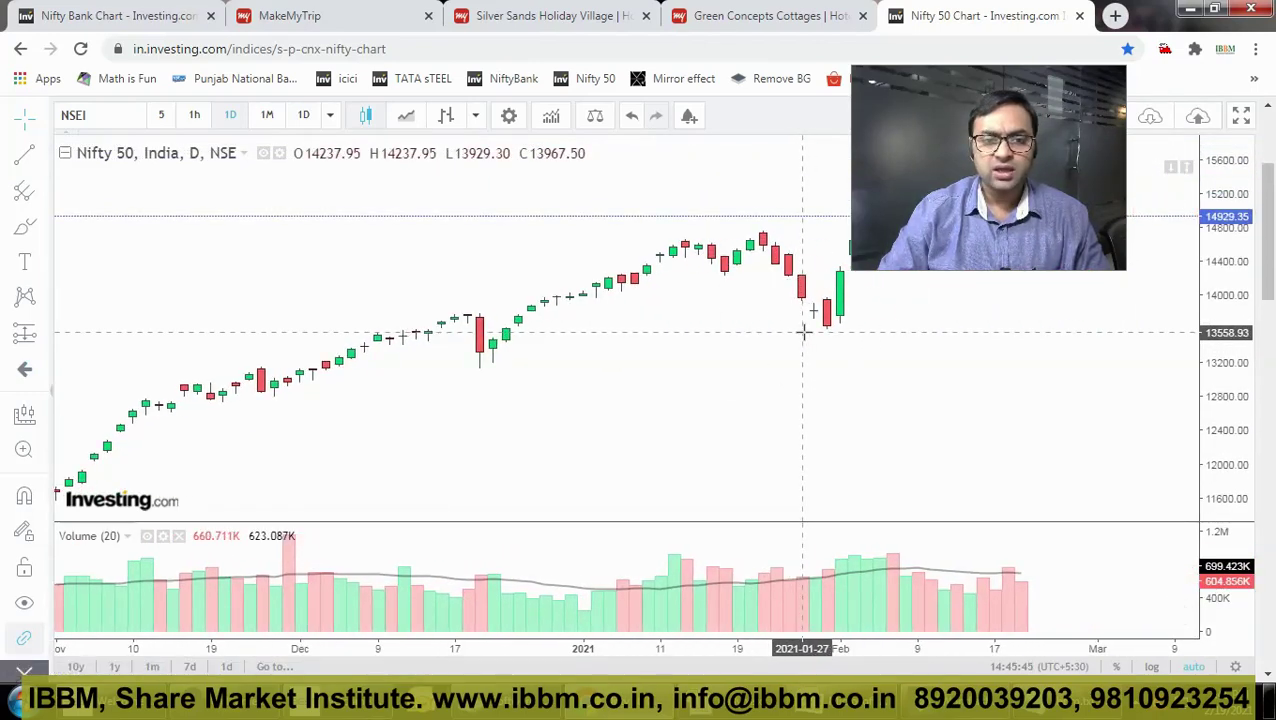
click(803, 332)
drag(419, 418, 478, 418)
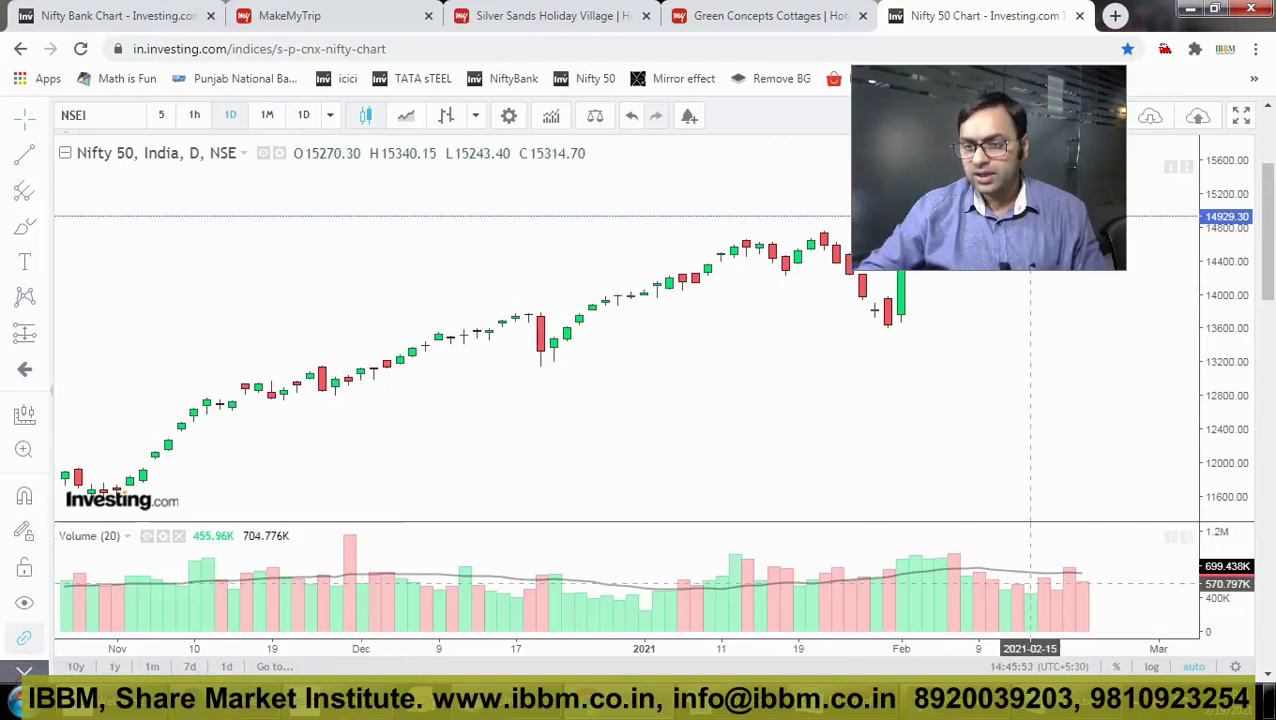
Check the dates of December 2020 and November 2020 in the system calendar
click(1238, 708)
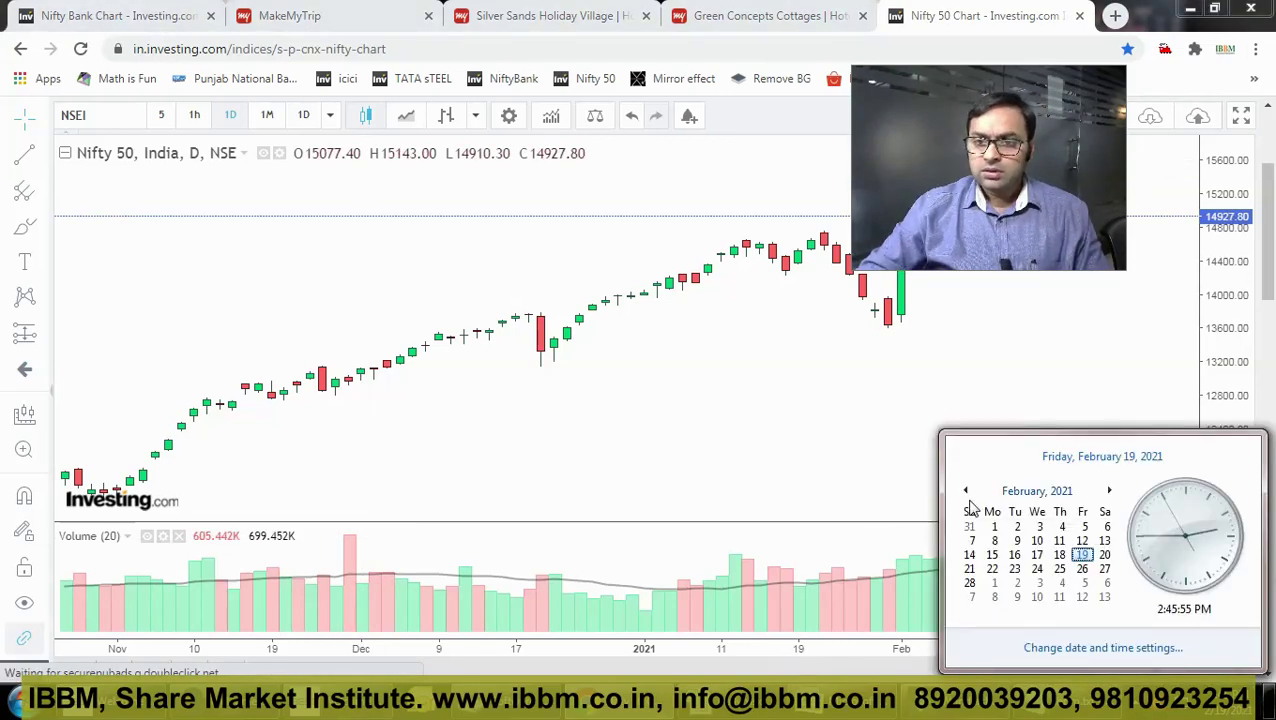
click(965, 490)
click(965, 490)
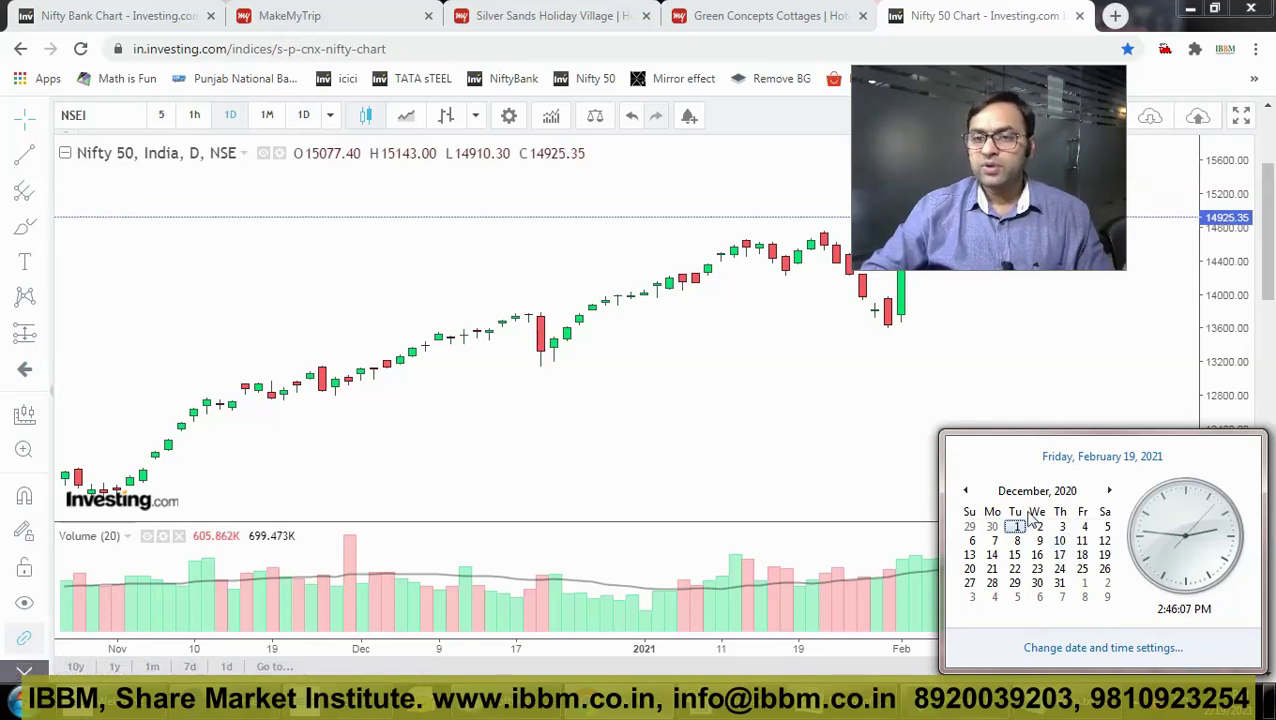
click(965, 490)
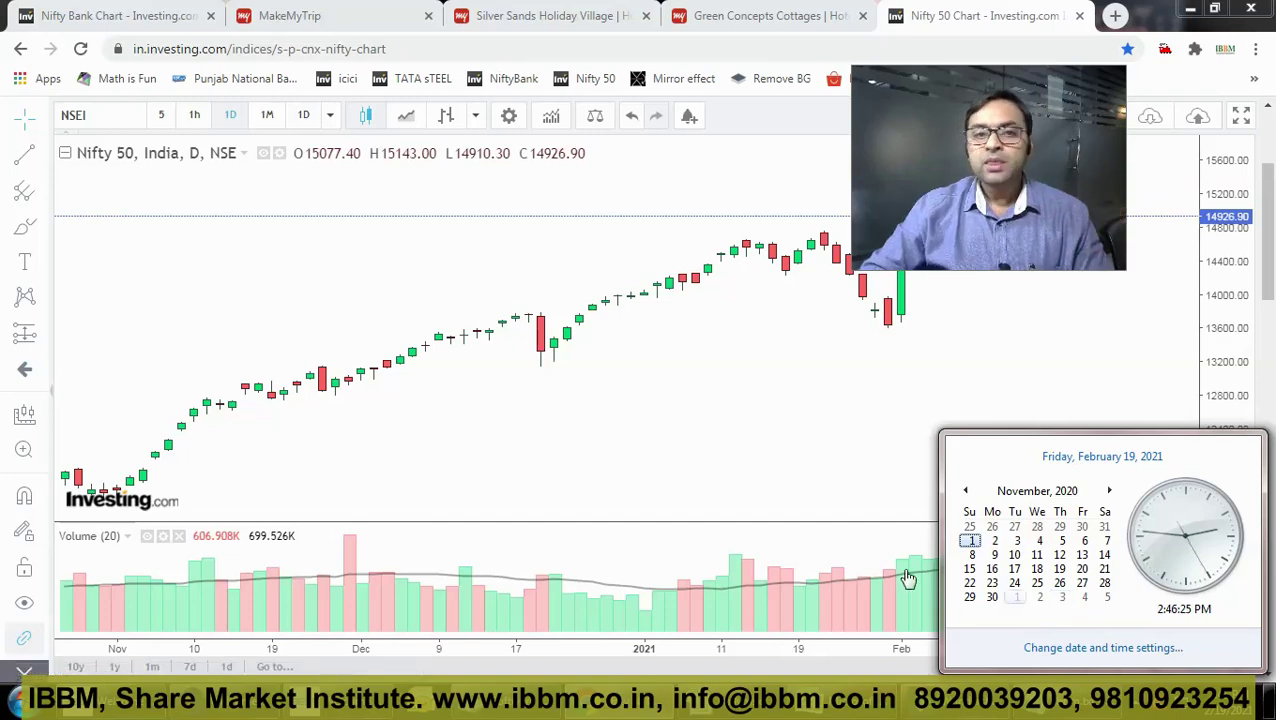
click(347, 431)
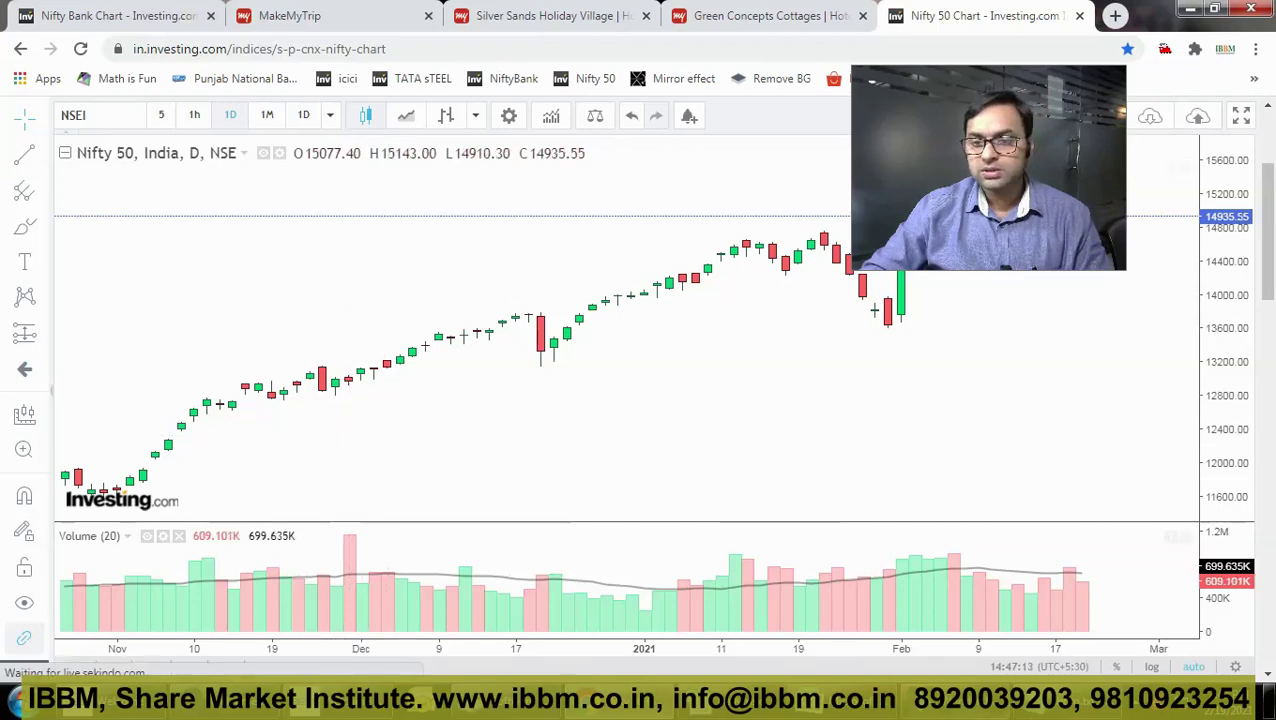
Switch to the Excel workbook Book1 and enter 12950 in cell J11
mouse_move(786, 708)
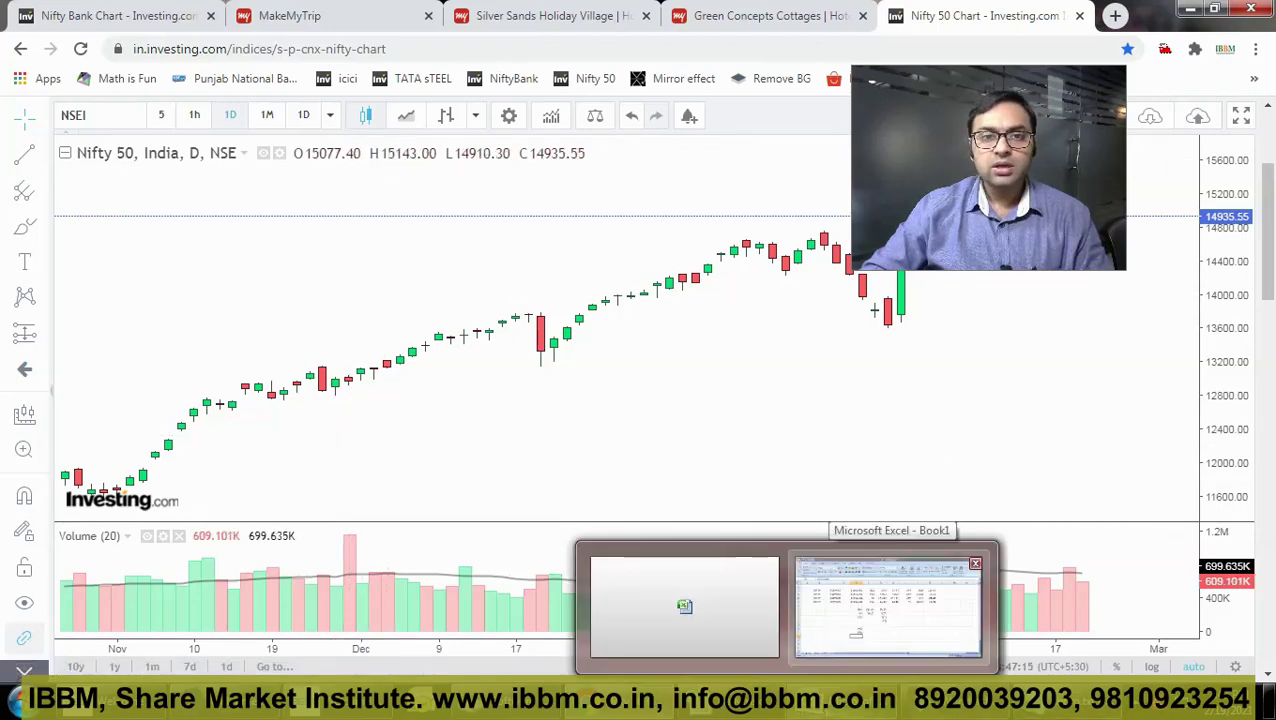
click(888, 605)
click(863, 455)
text(1)
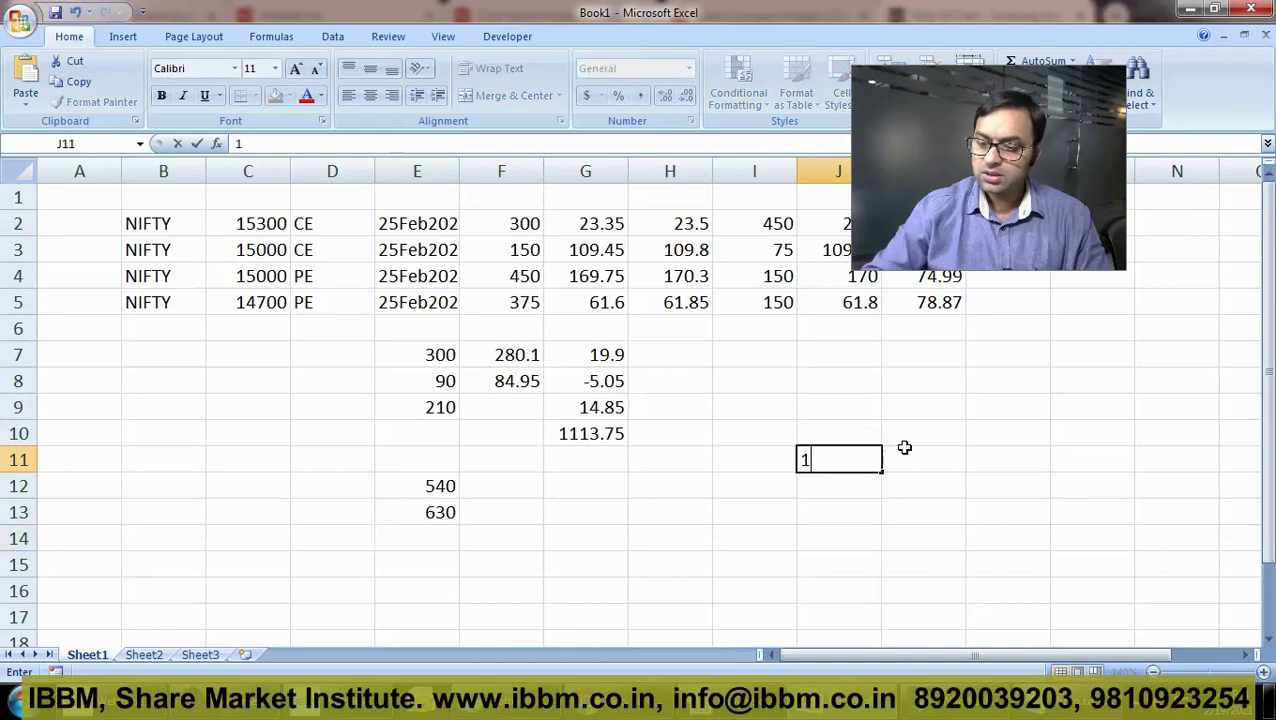
text(29)
key(BackSpace)
text(29)
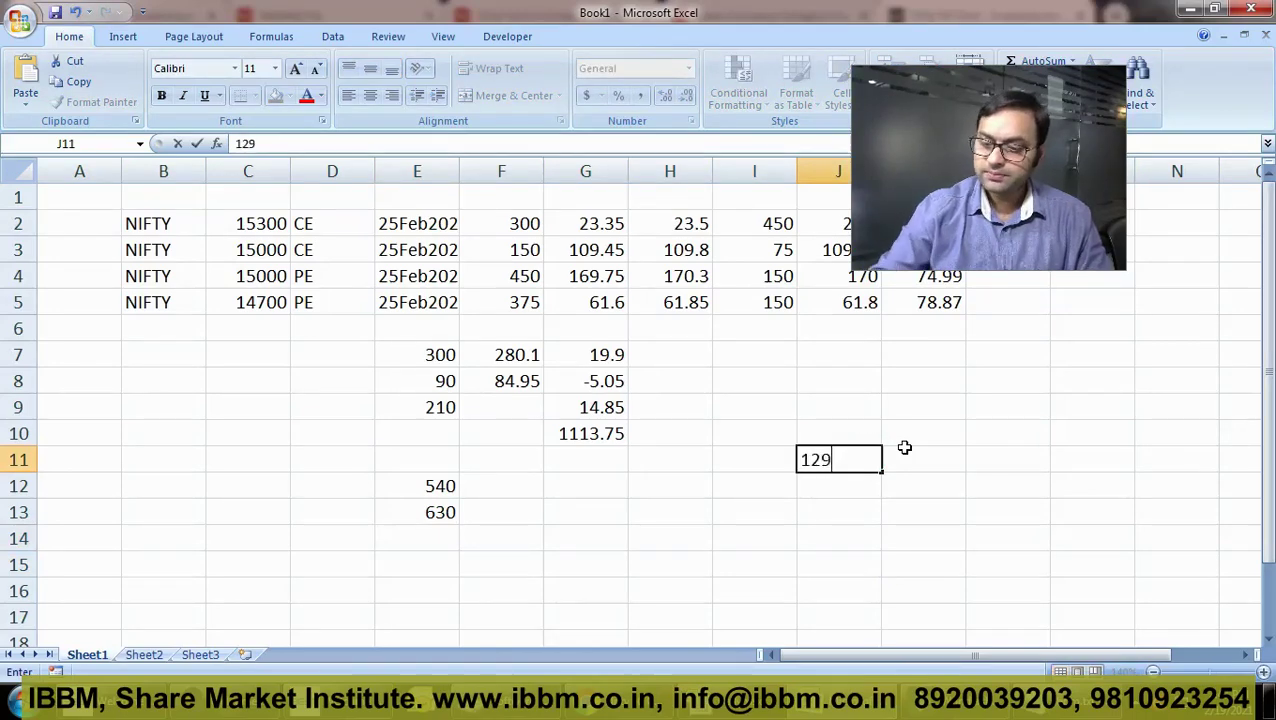
text(50)
key(Return)
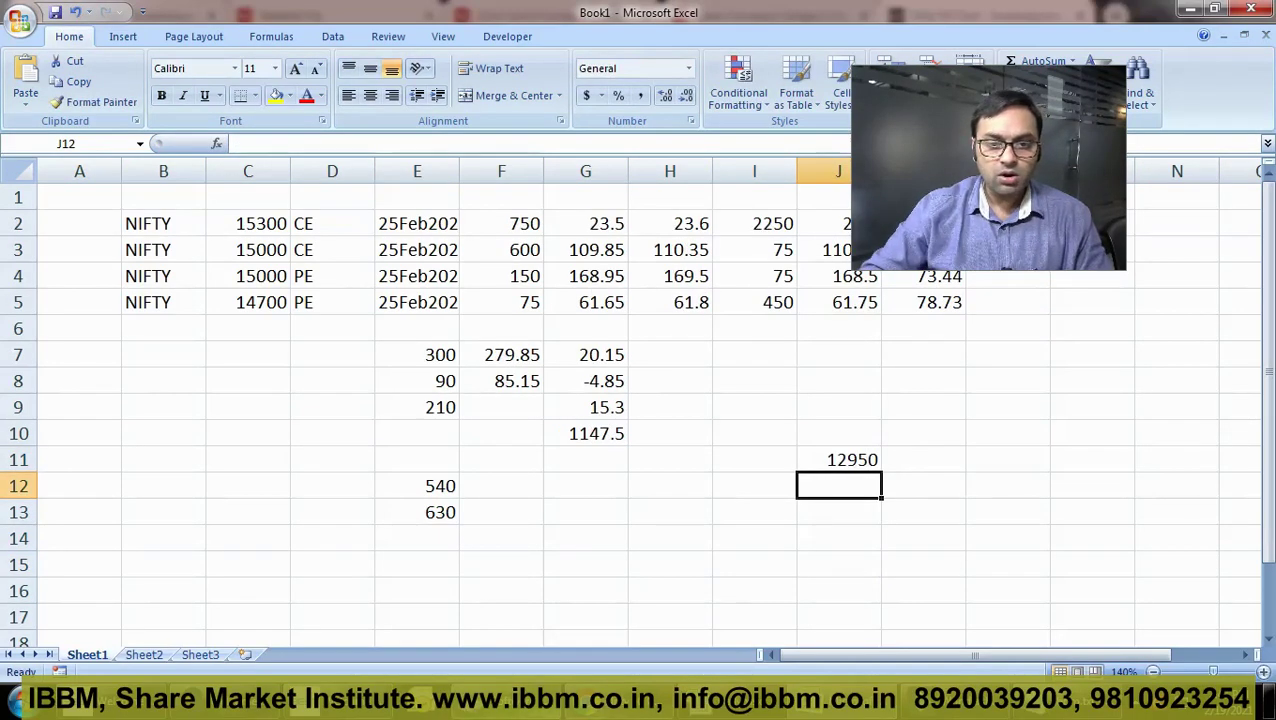
Consult the Nifty 50 chart, enter 13134 in cell J12 in Excel, and calculate the difference in J13 with =J11-J12
click(635, 705)
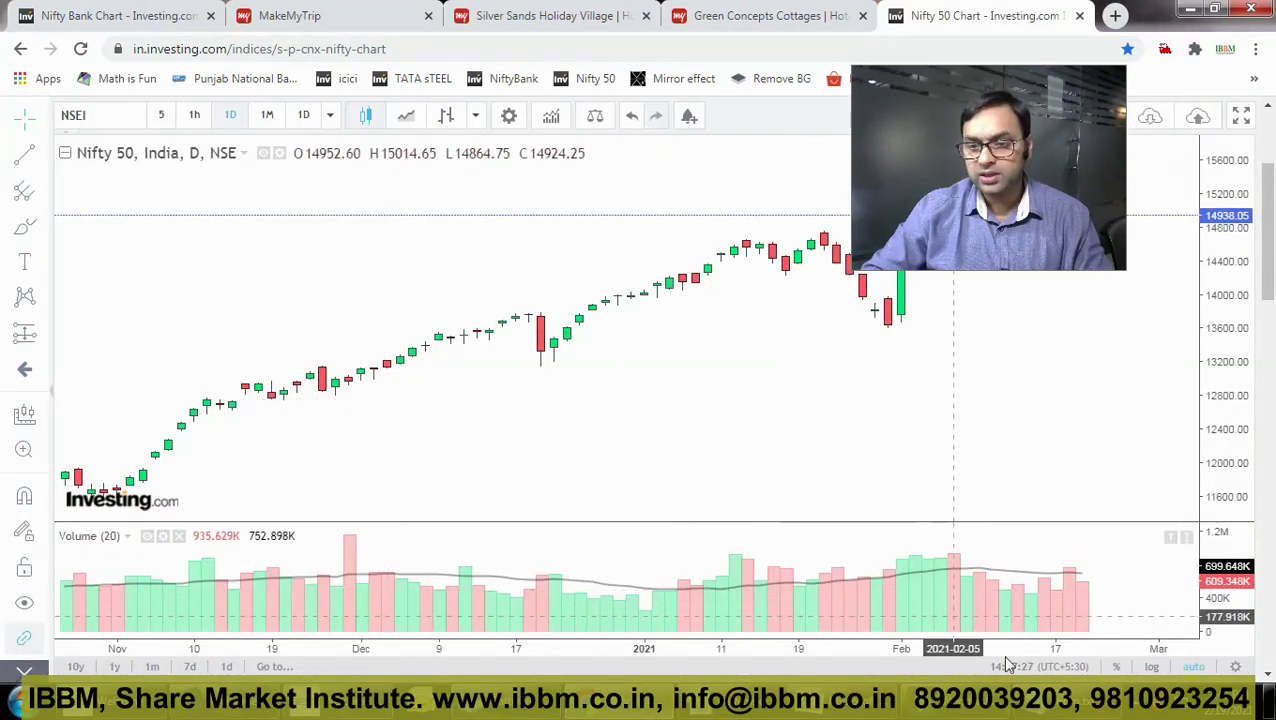
key(alt+Tab)
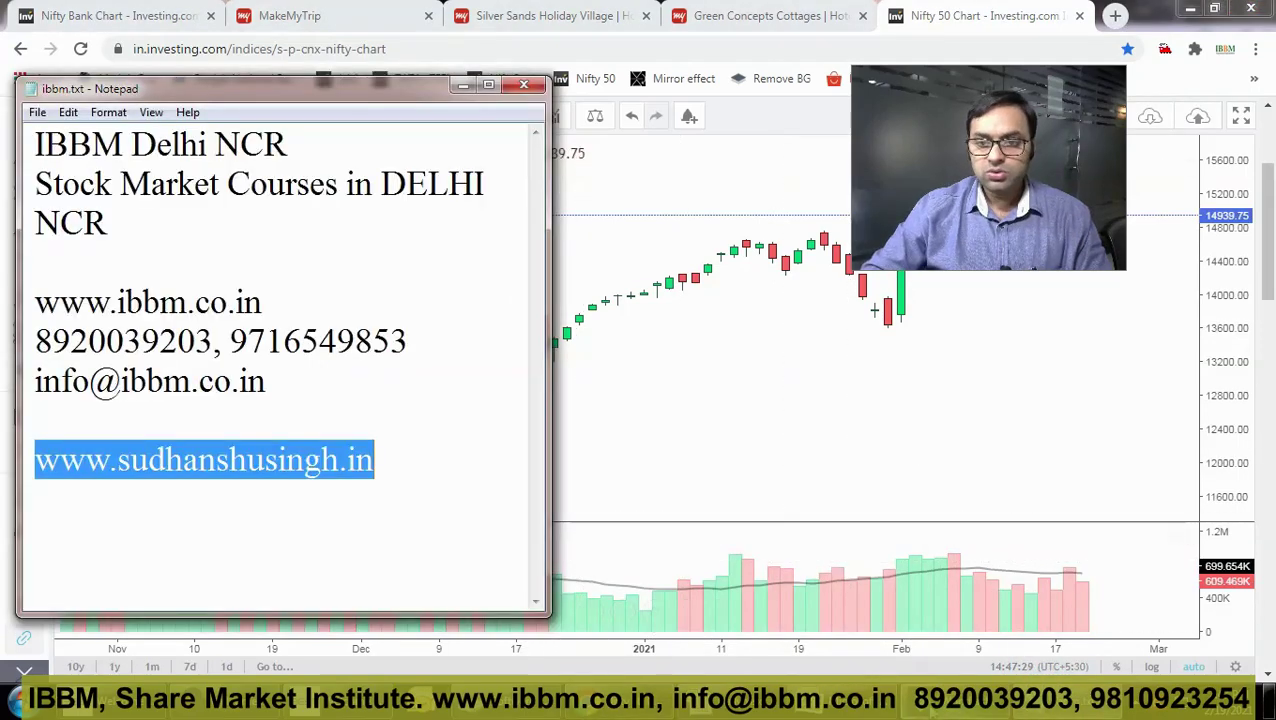
key(alt+Tab)
text(1)
key(Return)
text(31)
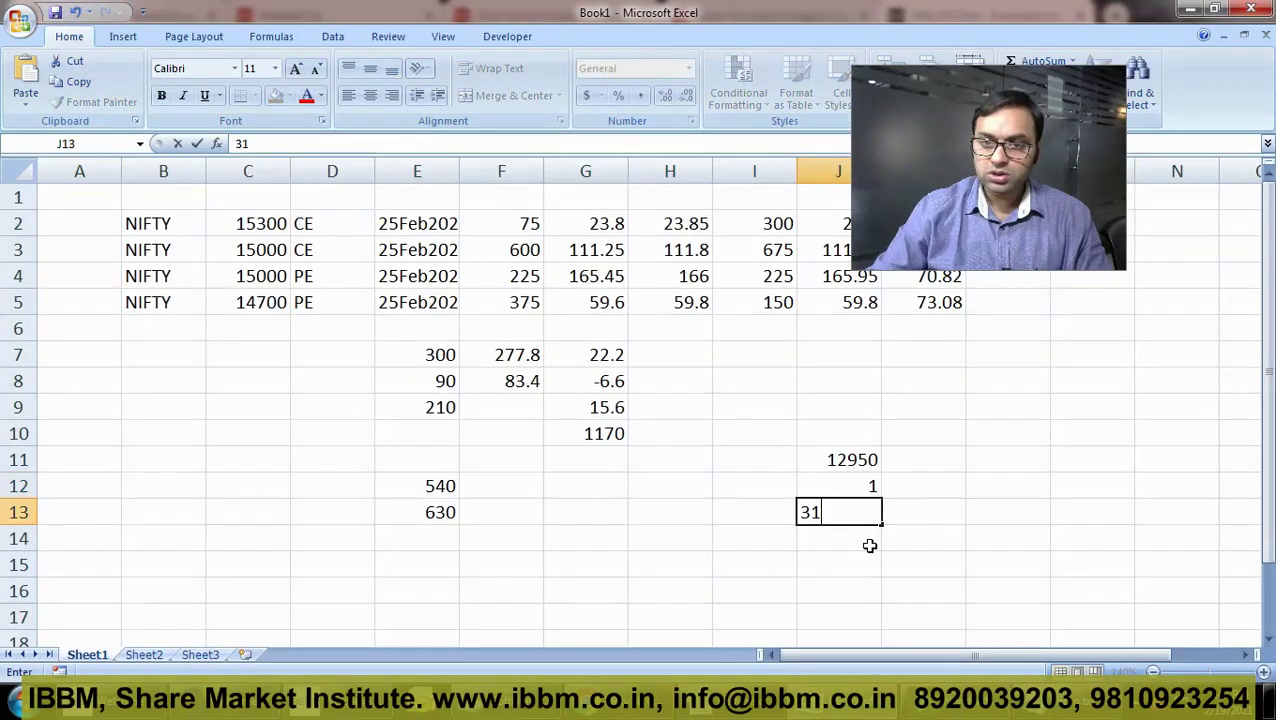
key(Escape)
key(Up)
text(13134)
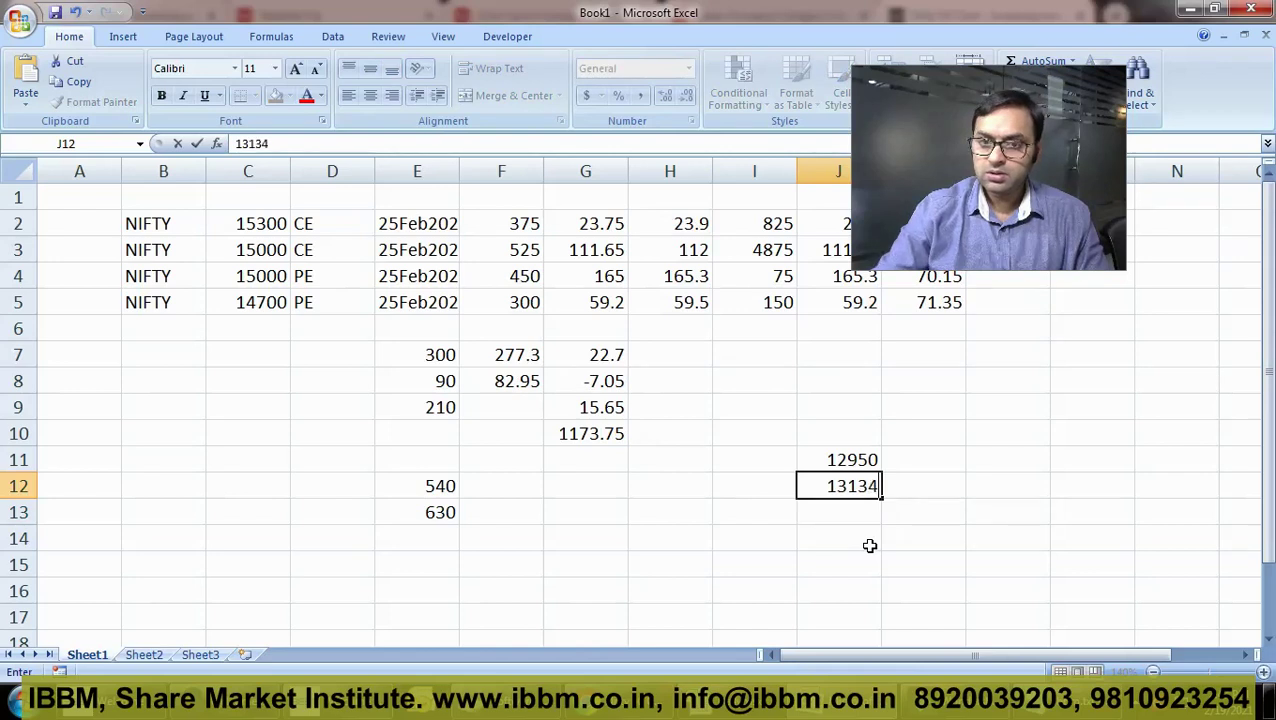
key(Return)
text(=J11-J12)
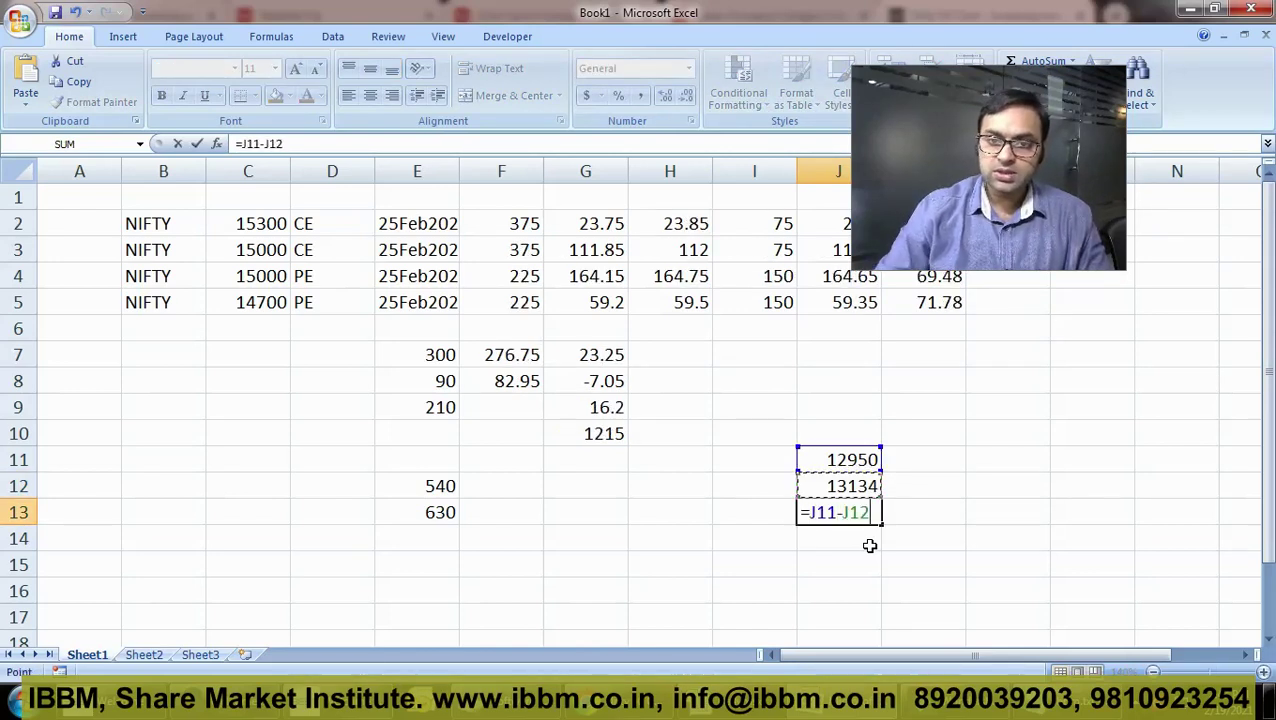
key(Return)
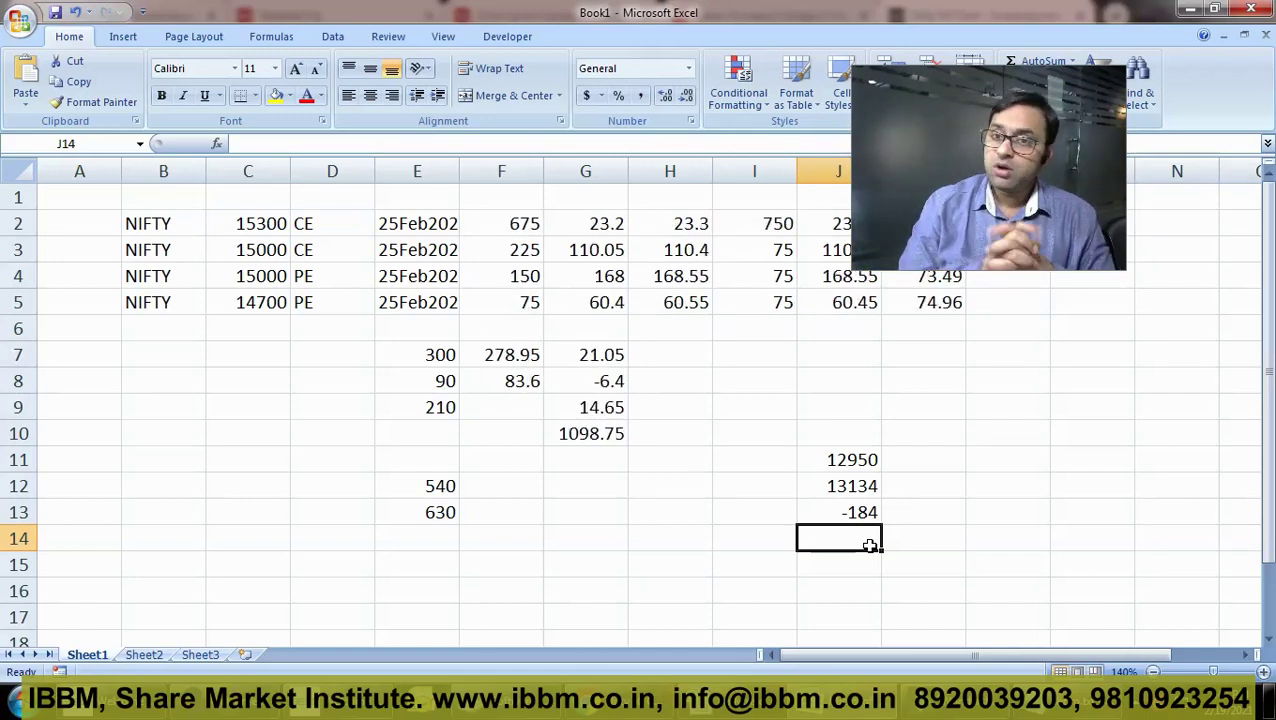
Clear the two index levels and their difference from cells J11 to J13
key(Up)
key(Up)
key(Up)
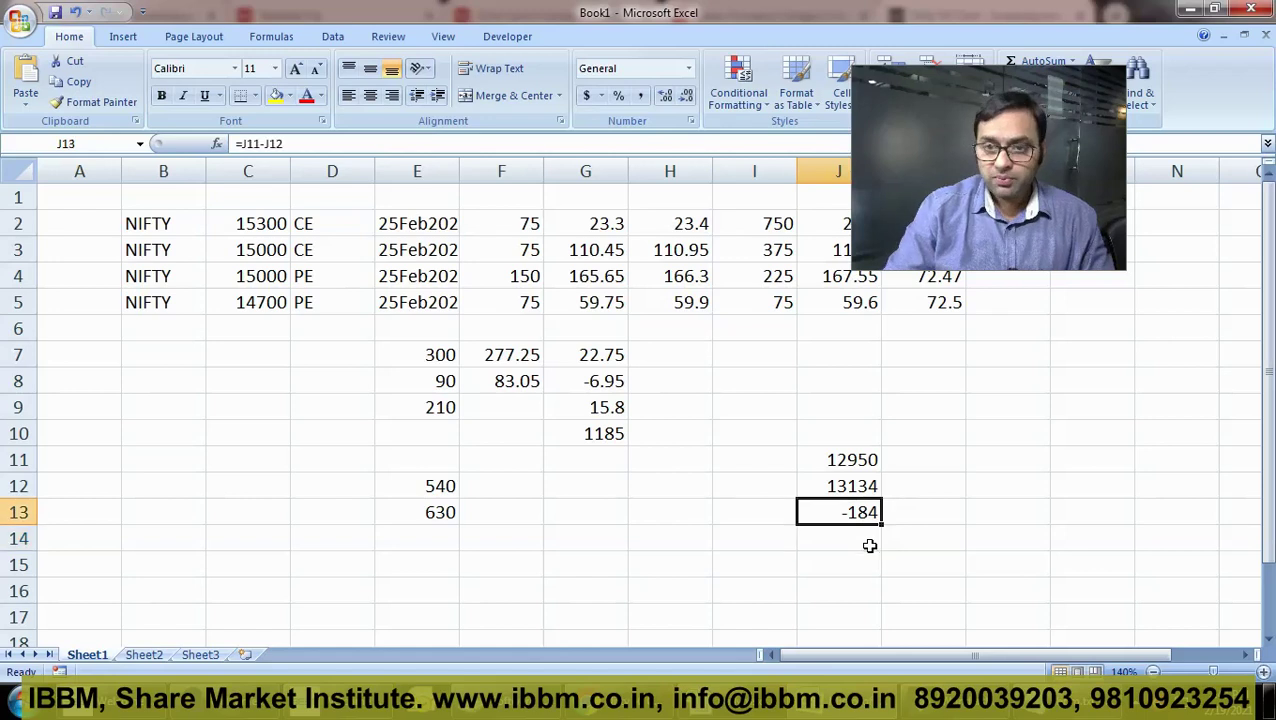
key(shift+Down)
key(shift+Down)
key(Delete)
Enter 26 in cell L7
key(Right)
key(Up)
key(Up)
key(Up)
key(Up)
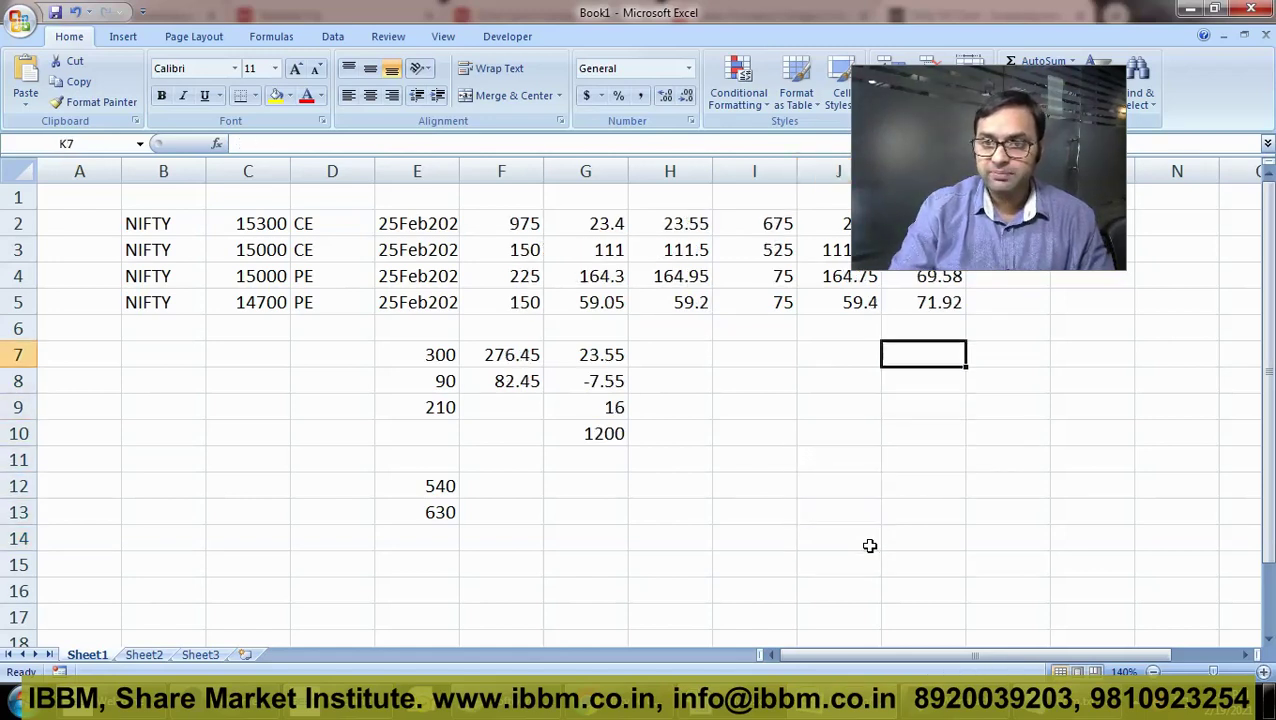
key(Right)
text(26)
key(Return)
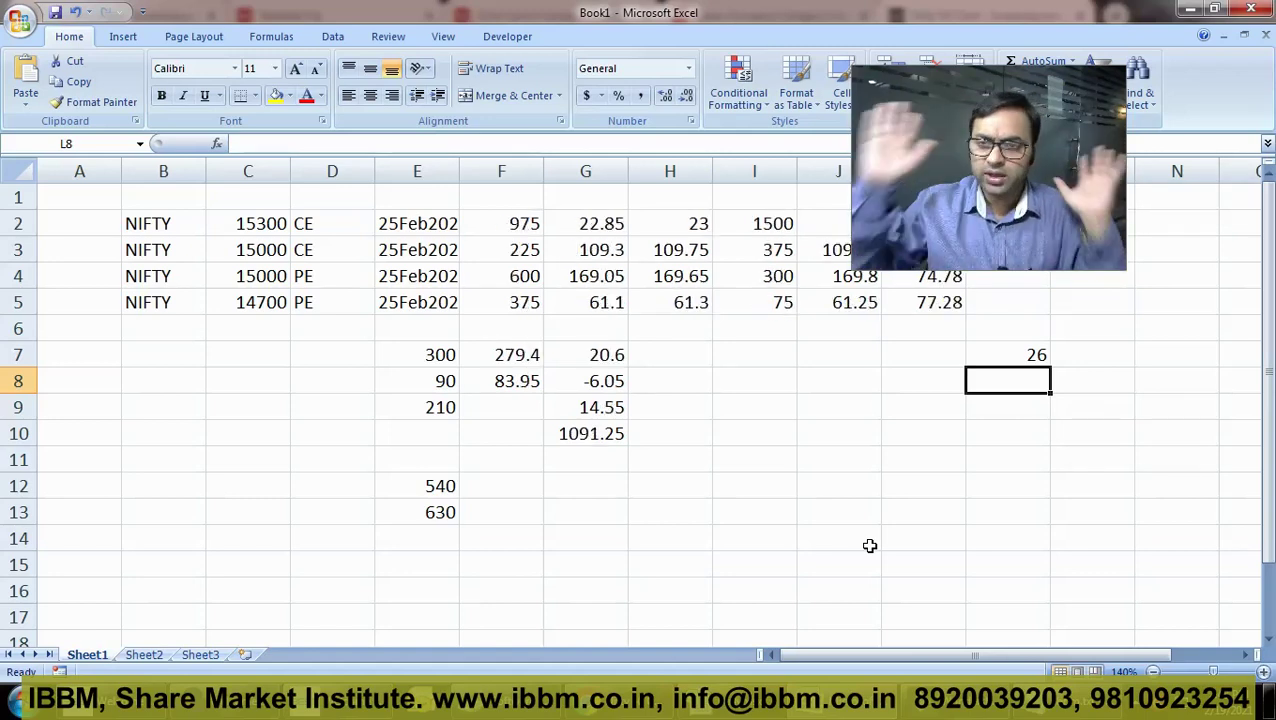
Consult the Nifty 50 chart in the browser, return to Excel and enter 13356 in cell J8
key(alt+Tab)
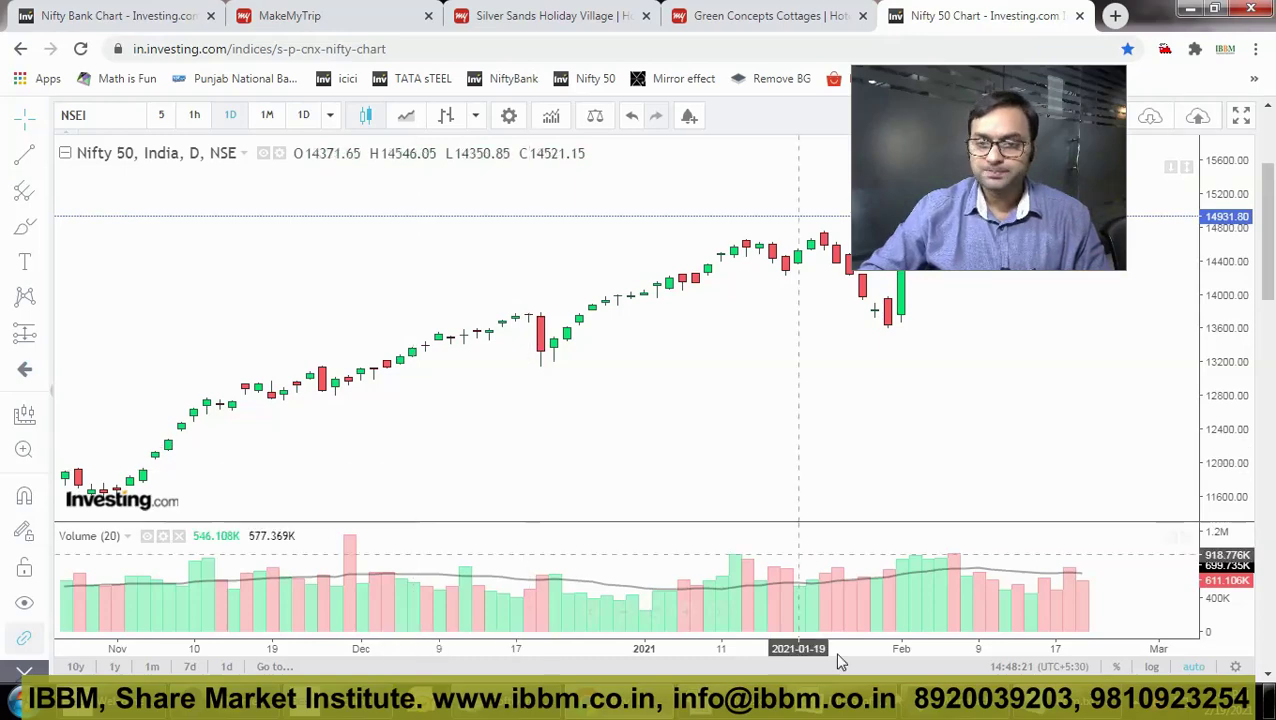
key(alt+Tab)
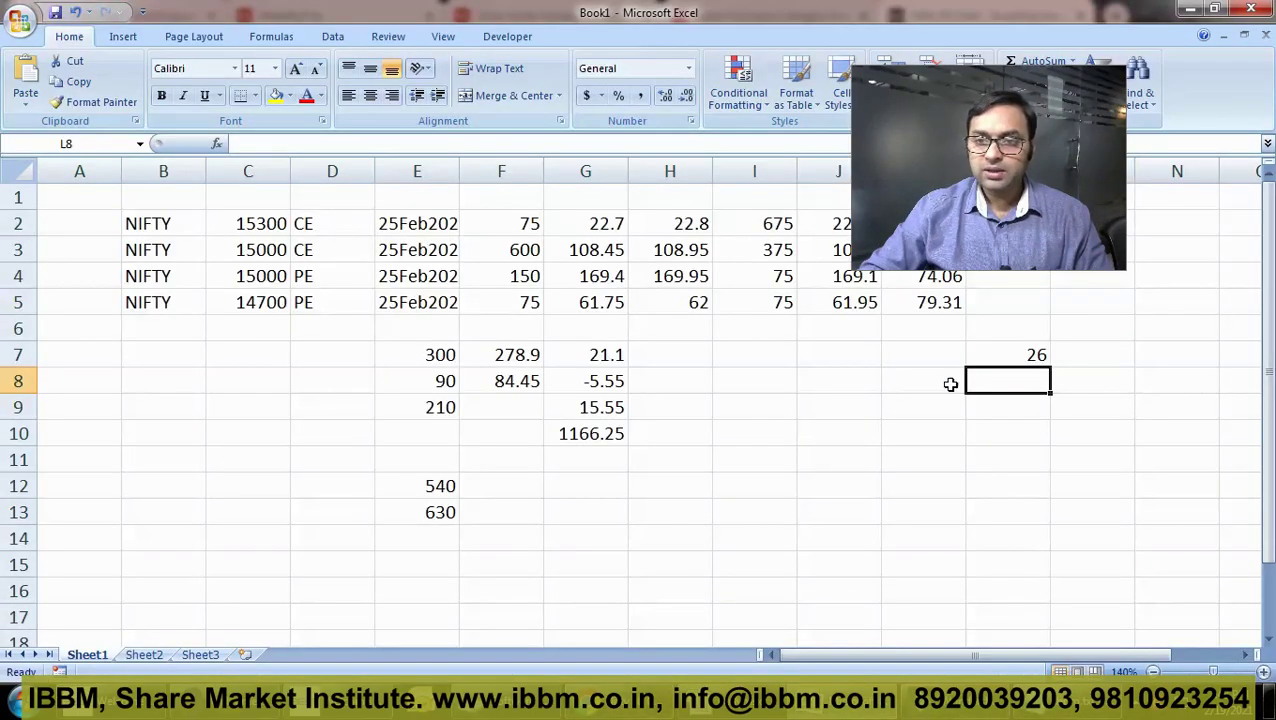
click(808, 381)
text(1335)
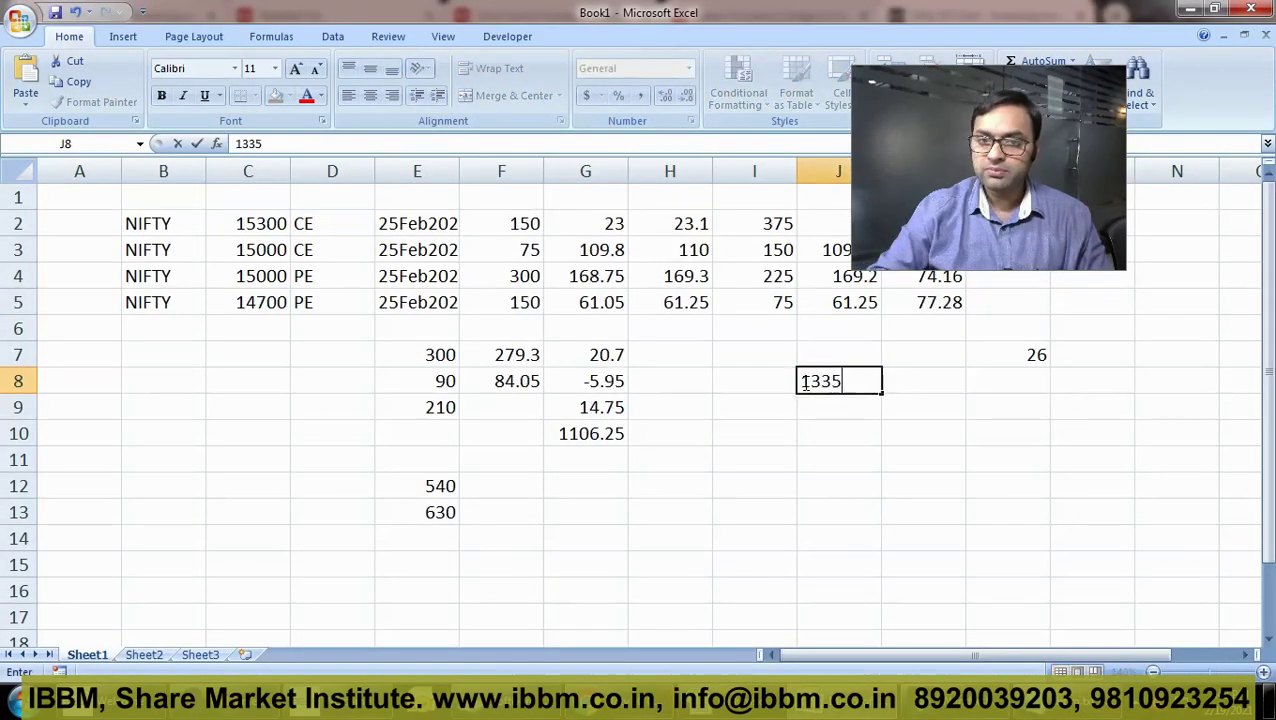
text(6)
key(Return)
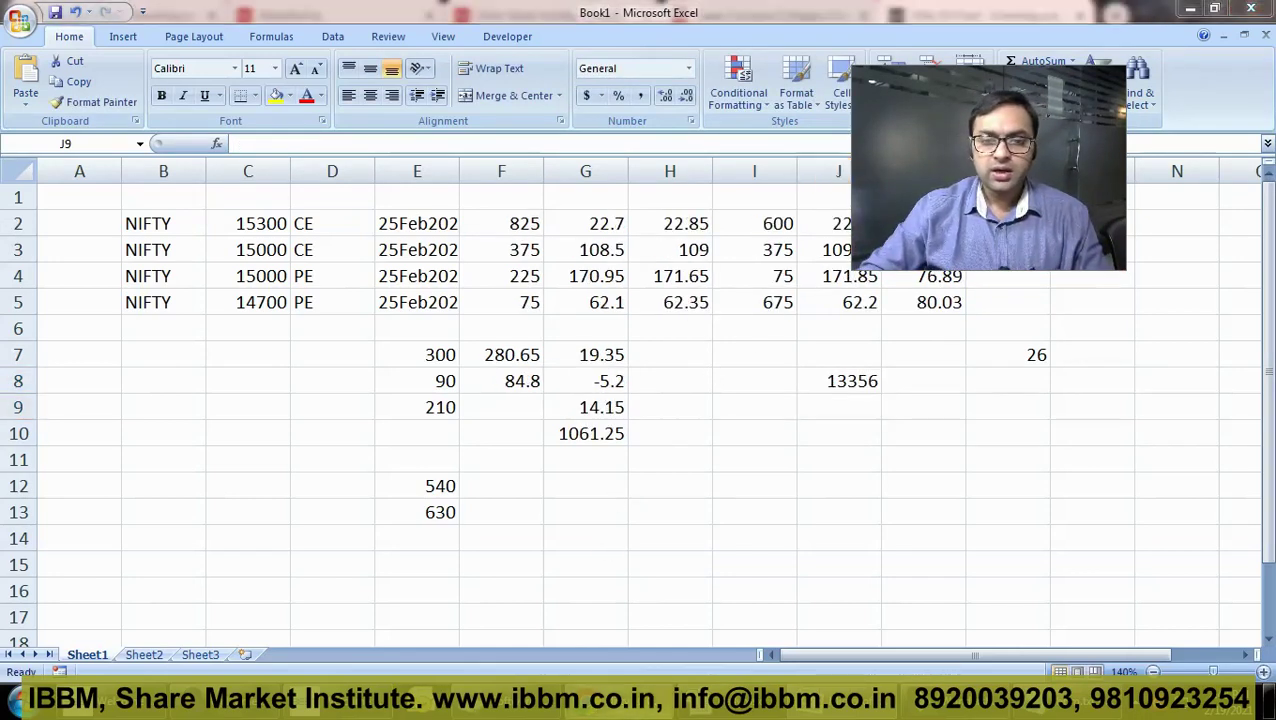
Switch to the Nifty 50 chart in the browser and check December 2020 in the system calendar
key(alt+Tab)
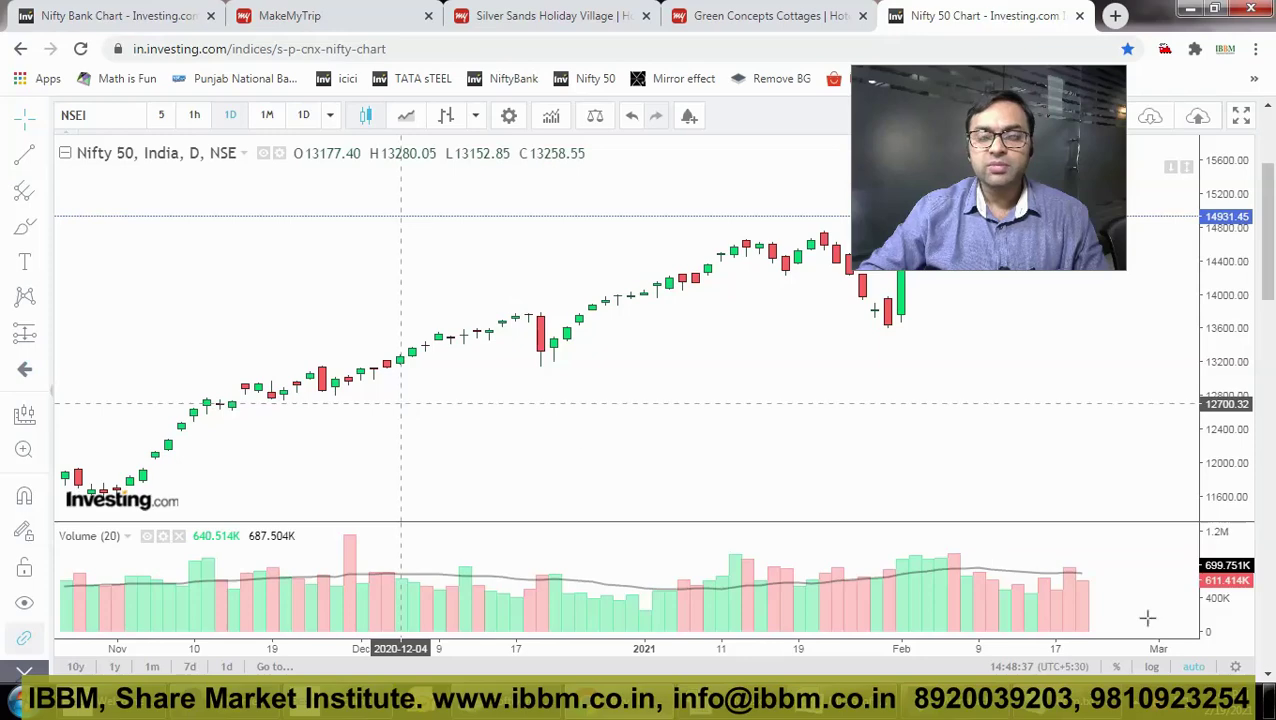
click(1238, 705)
click(966, 488)
click(966, 488)
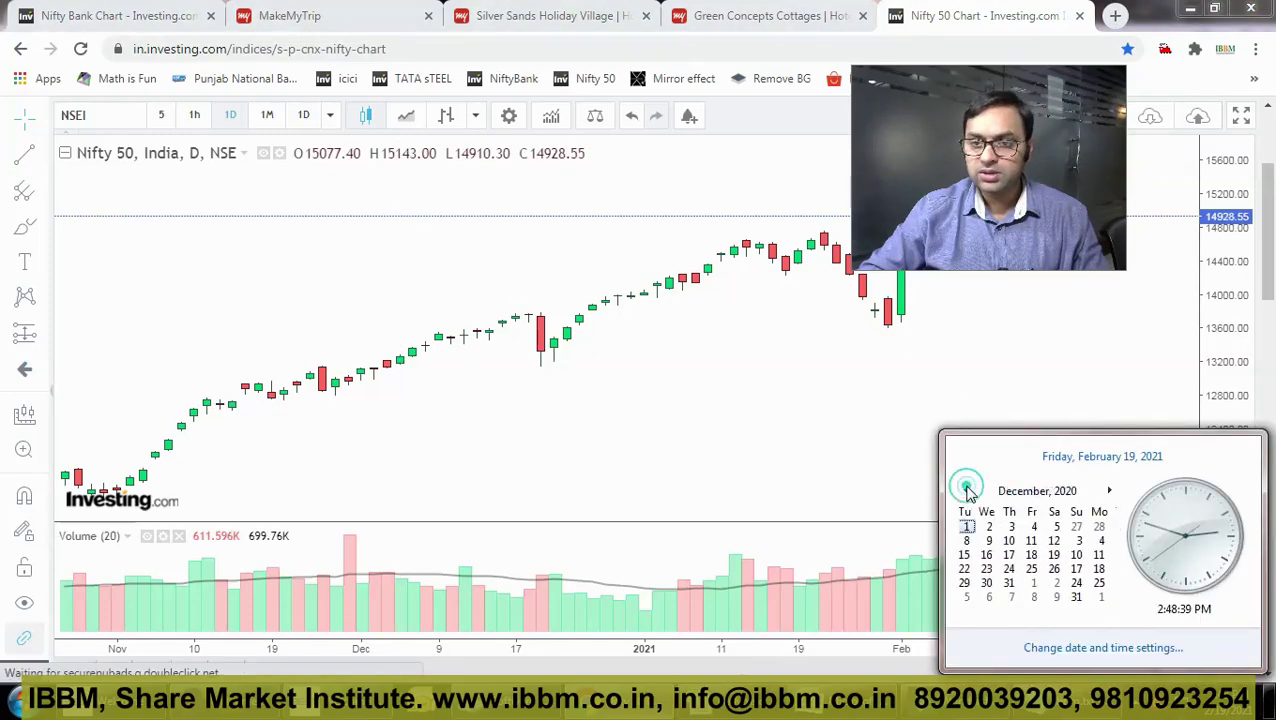
click(731, 481)
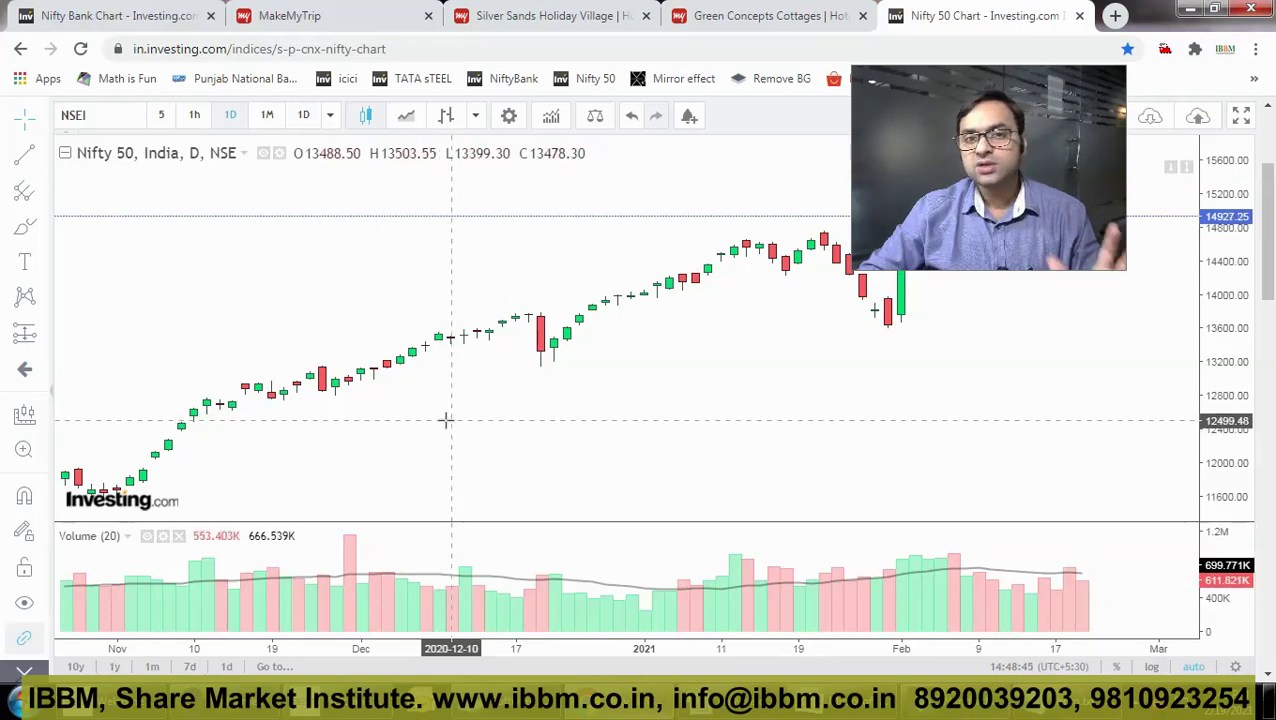
Return to Excel, enter 13478 in cell J9 and calculate the difference in J10 with =J8-J9
key(alt+Tab)
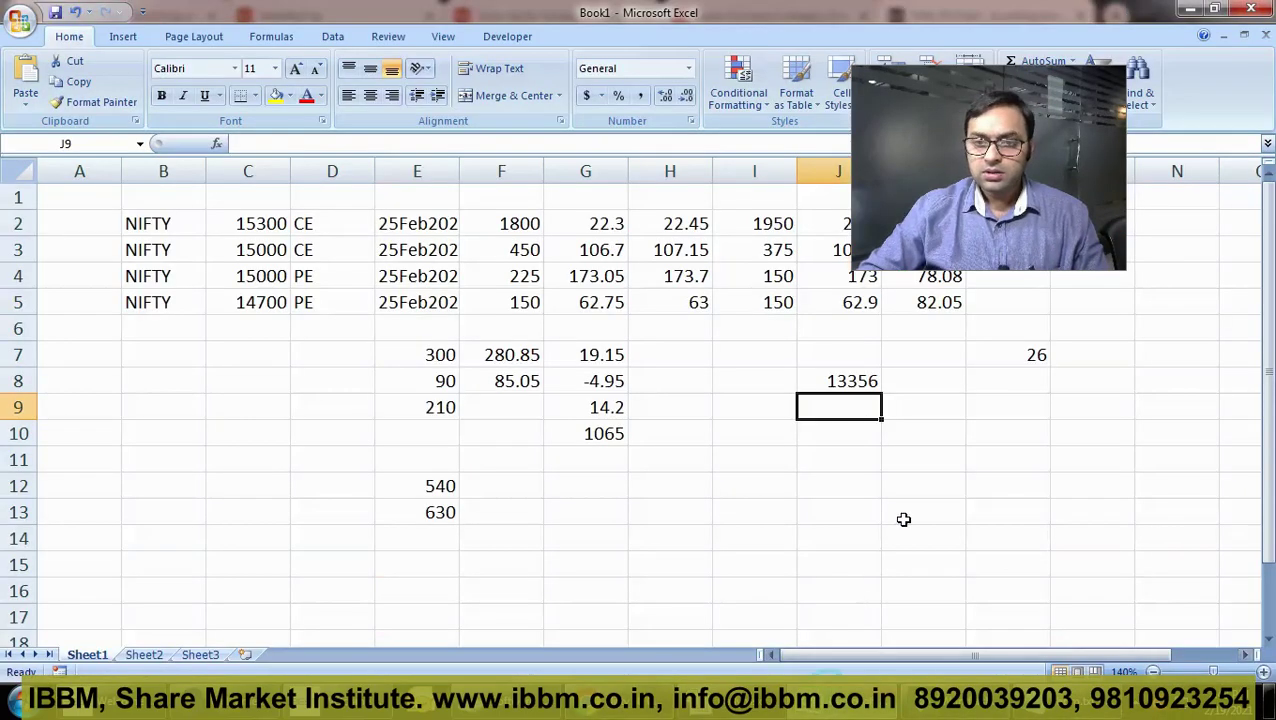
text(13478)
key(Return)
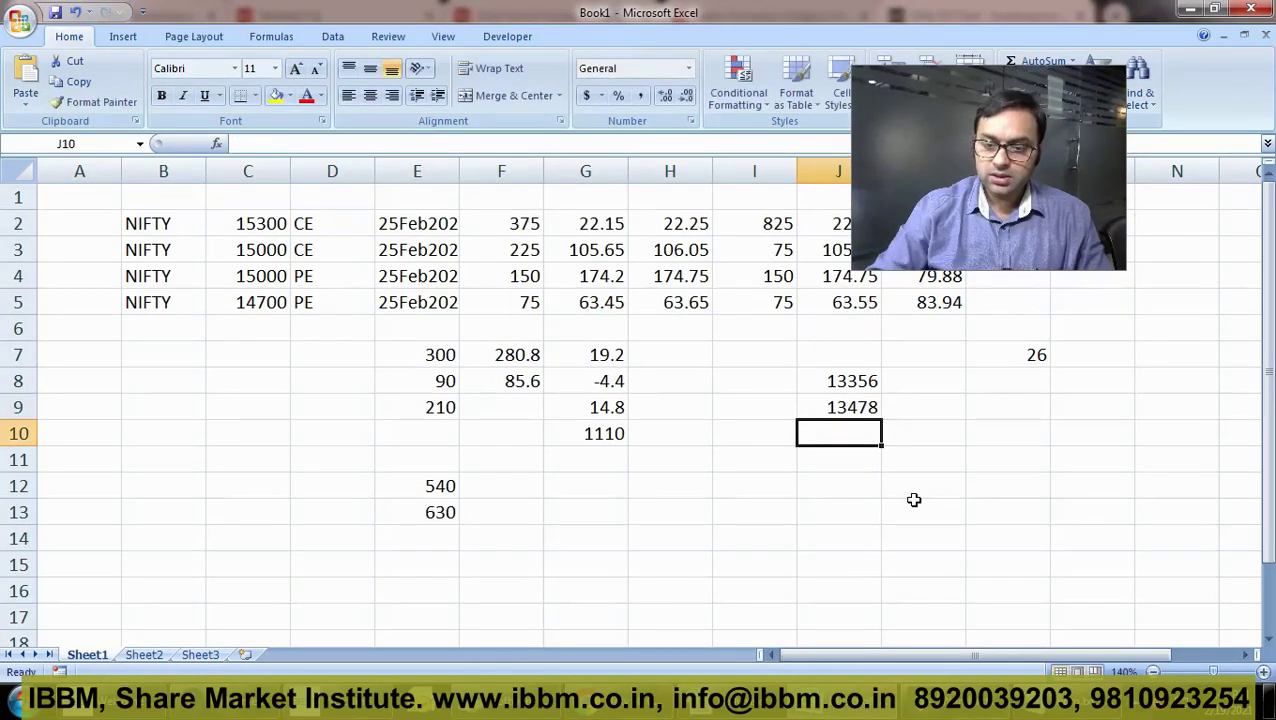
text(=J8-J9)
key(Return)
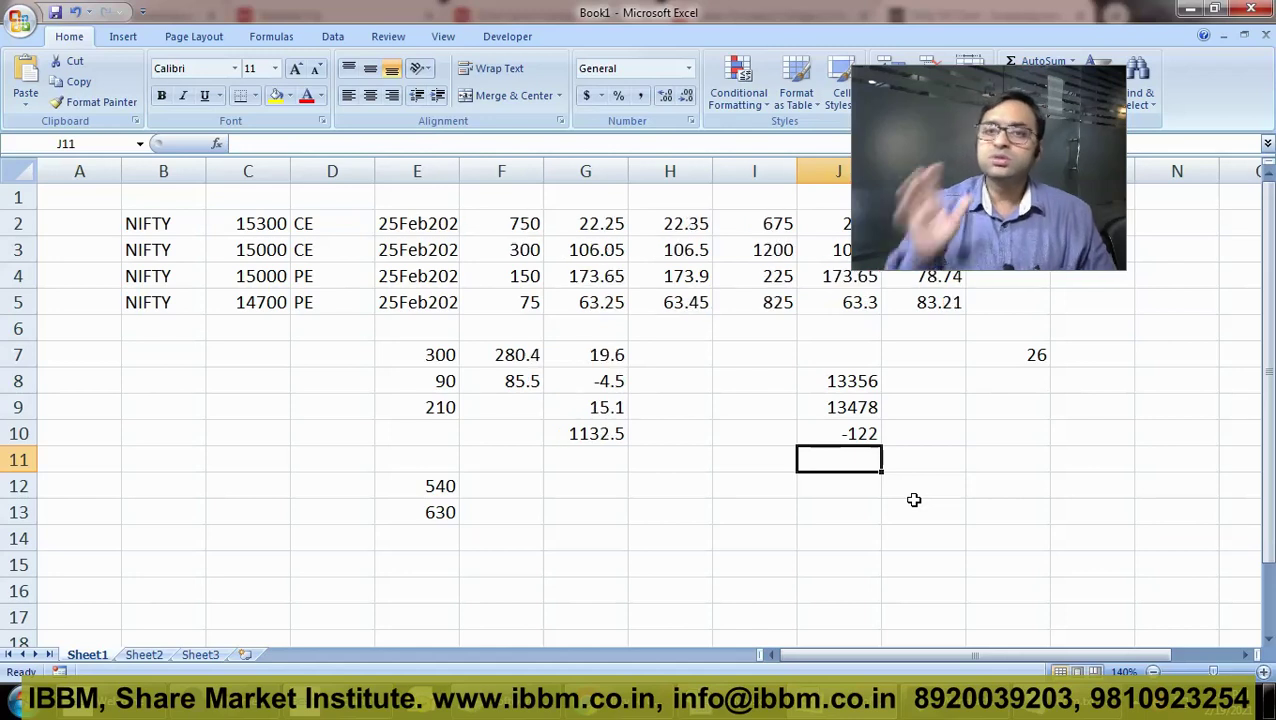
Enter 210 in cell J11 and select J10 to J11 to read their sum
text(1210)
key(ctrl+Return)
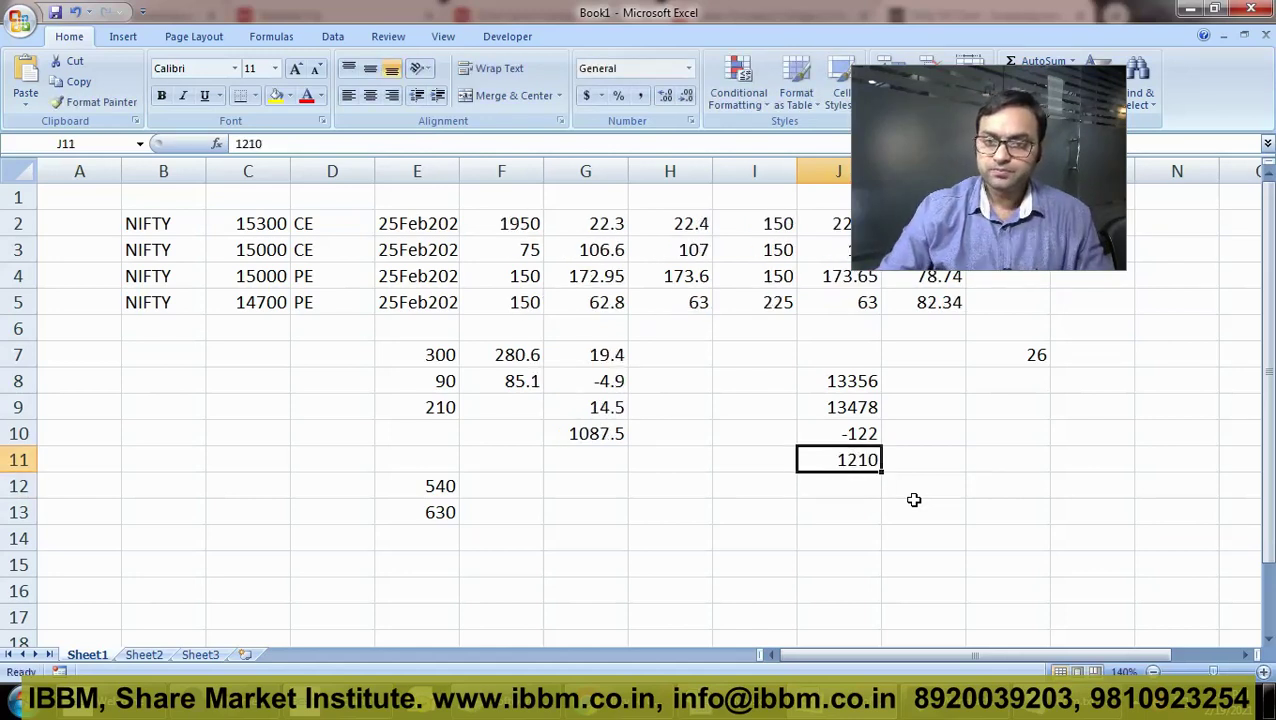
text(210)
key(Return)
key(Up)
key(Up)
key(shift+Down)
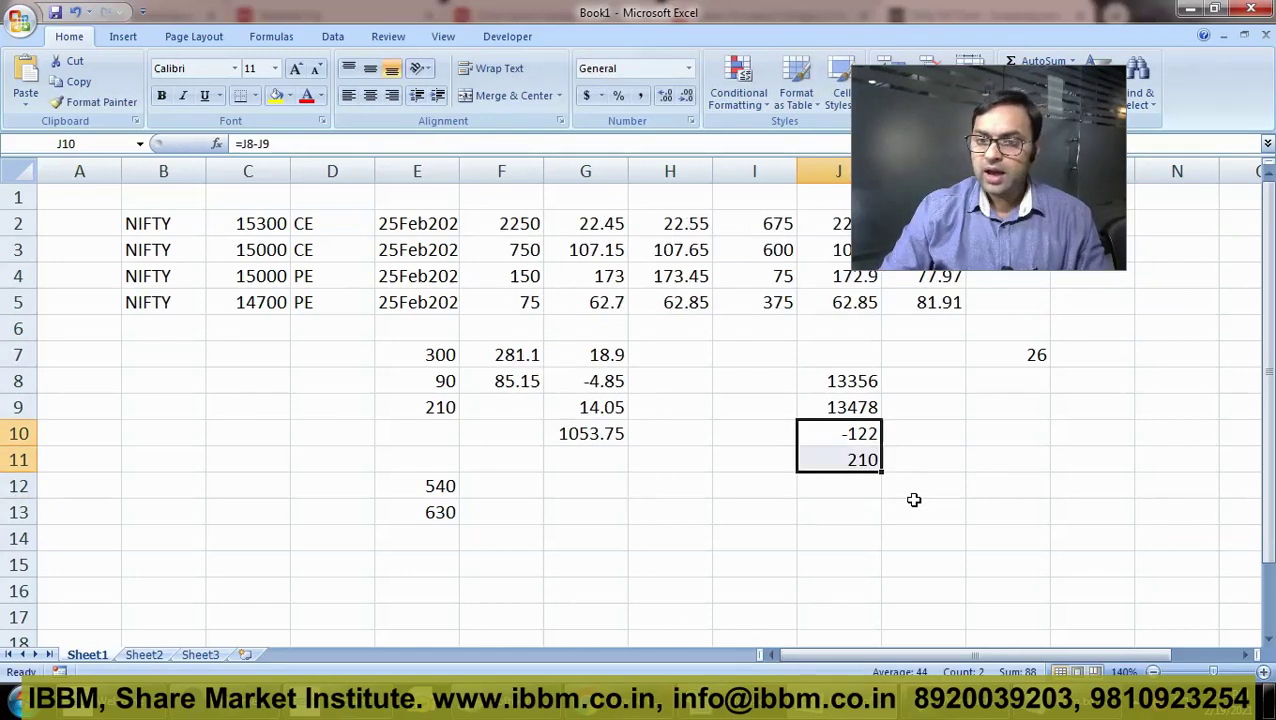
Enter 88 in cell L8 below the first monthly result
key(Right)
key(Up)
key(Up)
key(Right)
text(88)
key(Return)
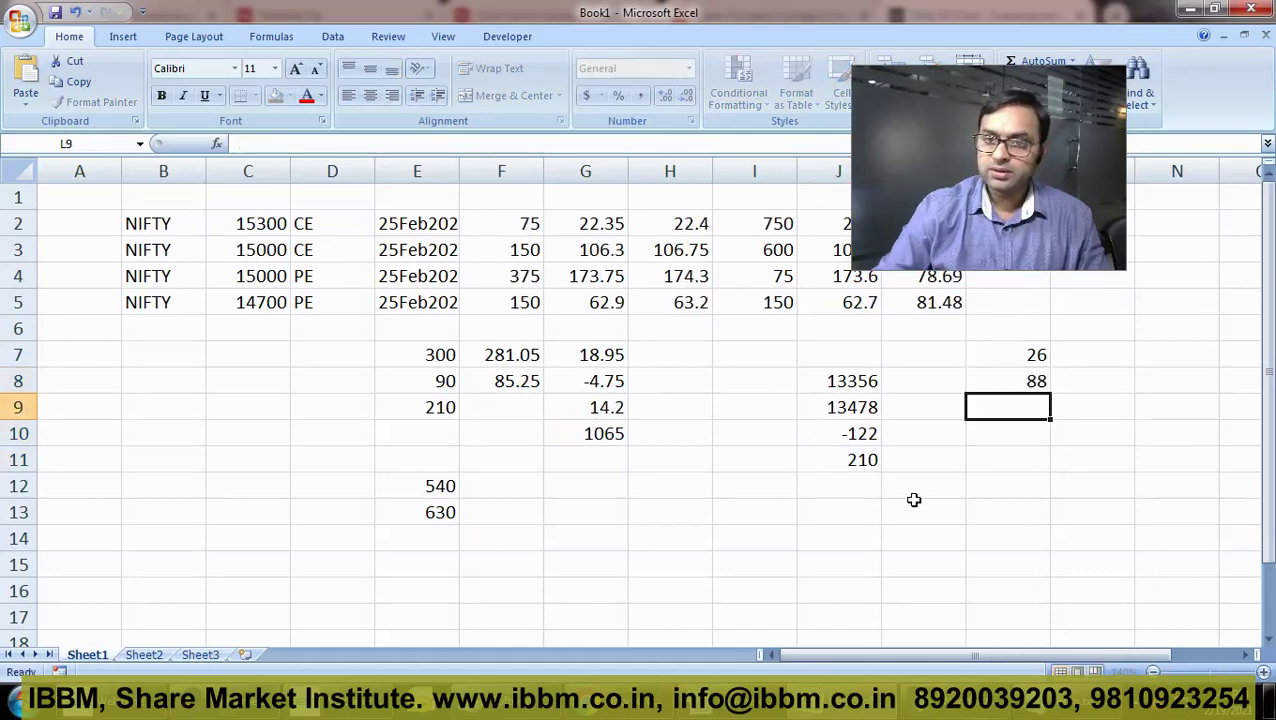
Clear the index levels, their difference and the 210 from cells J8 to J11
key(Left)
key(Left)
key(Up)
key(shift+Down)
key(shift+Down)
key(shift+Down)
key(Delete)
key(Down)
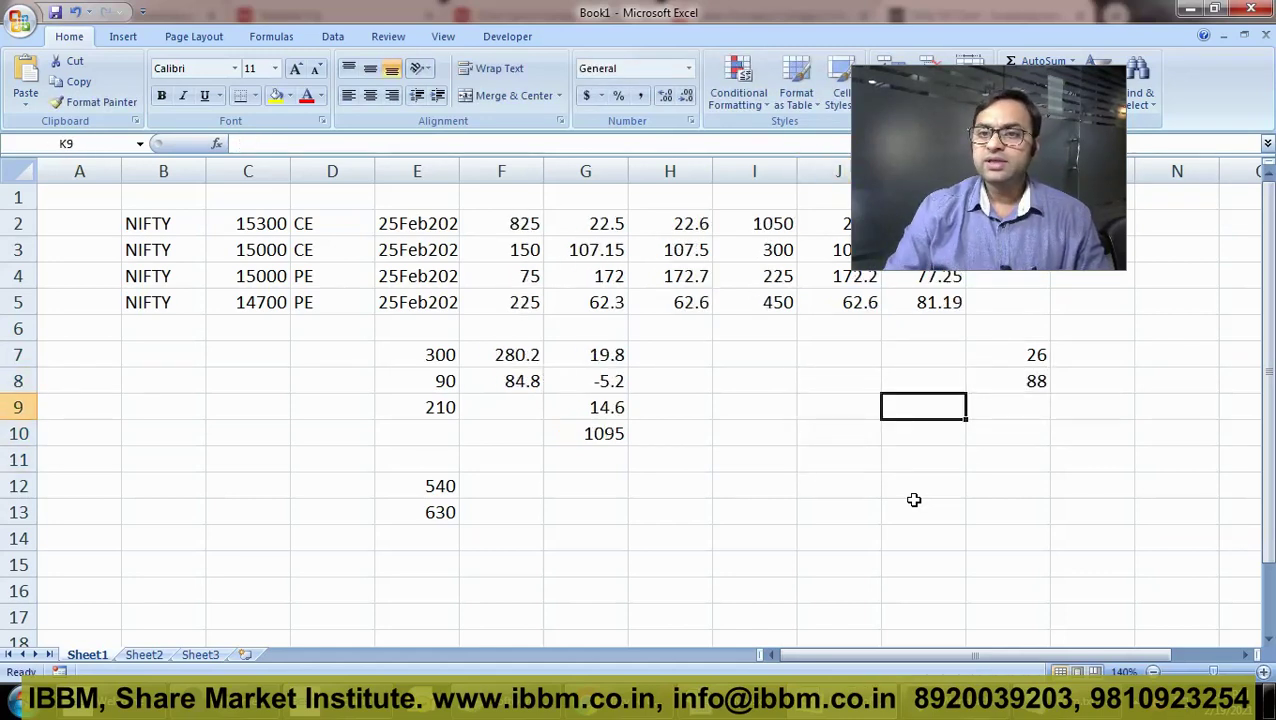
key(Up)
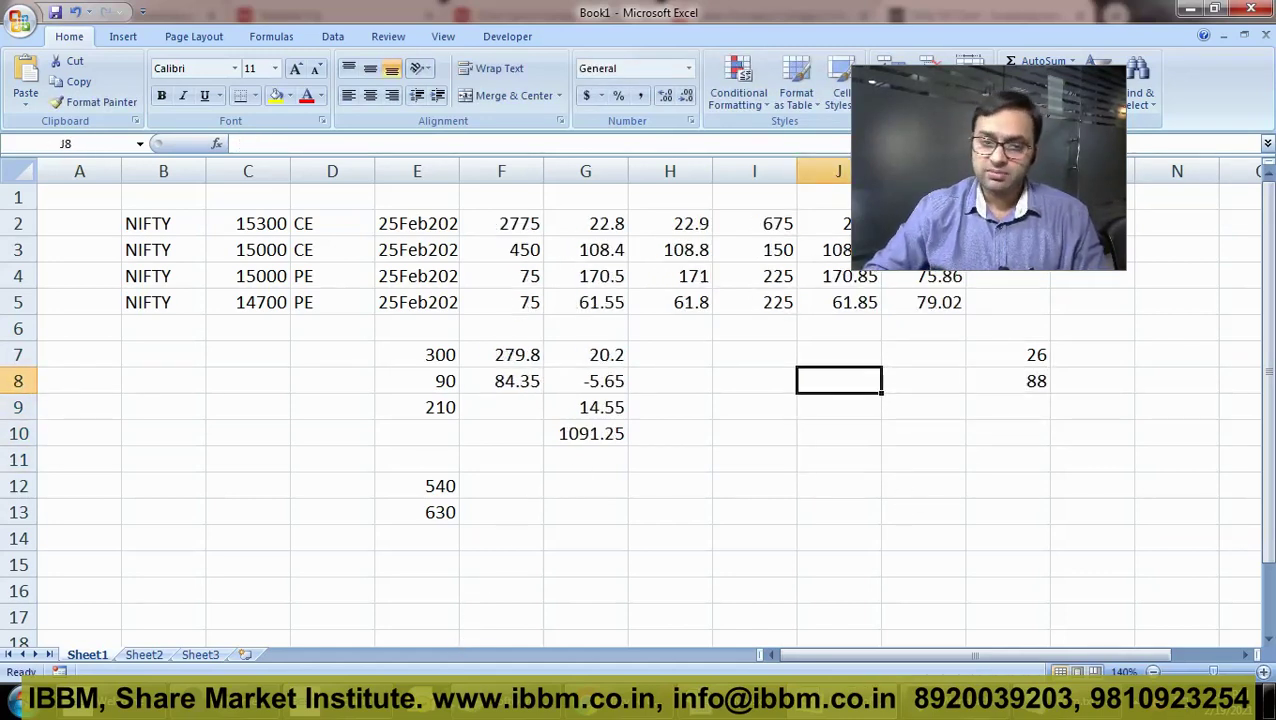
Consult the Nifty 50 chart in the browser, return to Excel and enter 13500 in cell J8
click(620, 706)
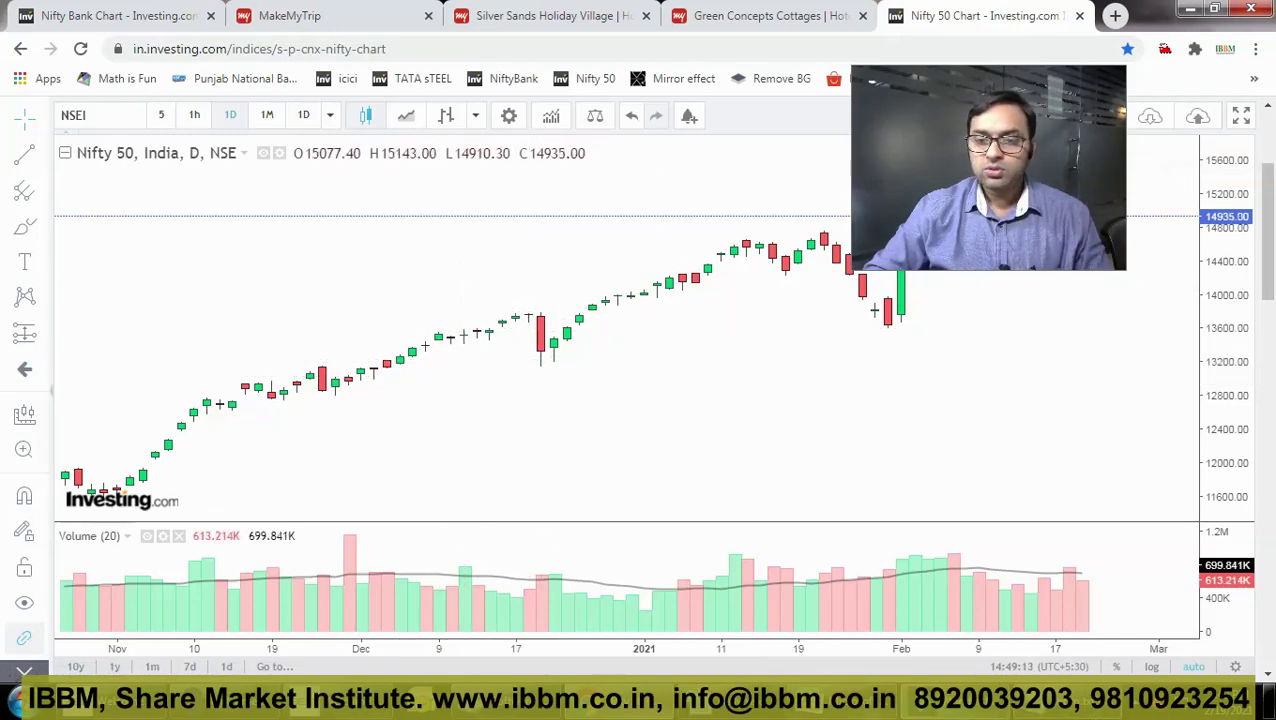
key(alt+Tab)
text(135)
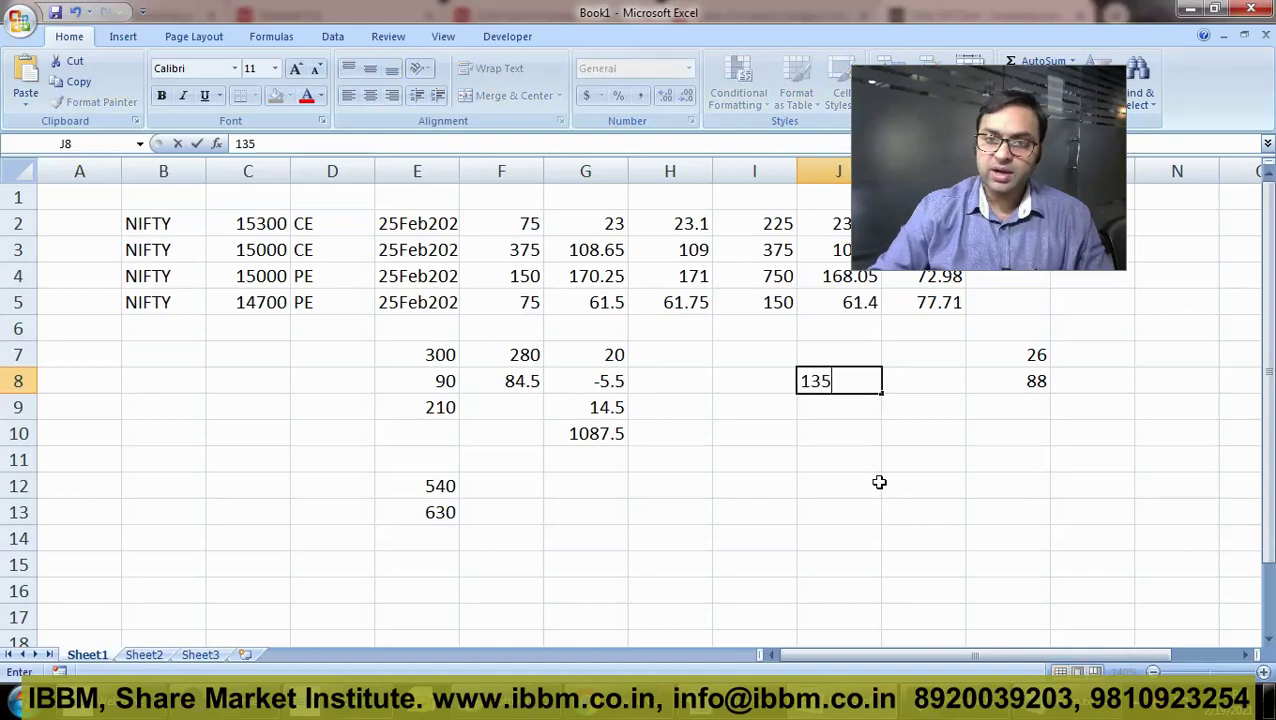
text(00)
key(Return)
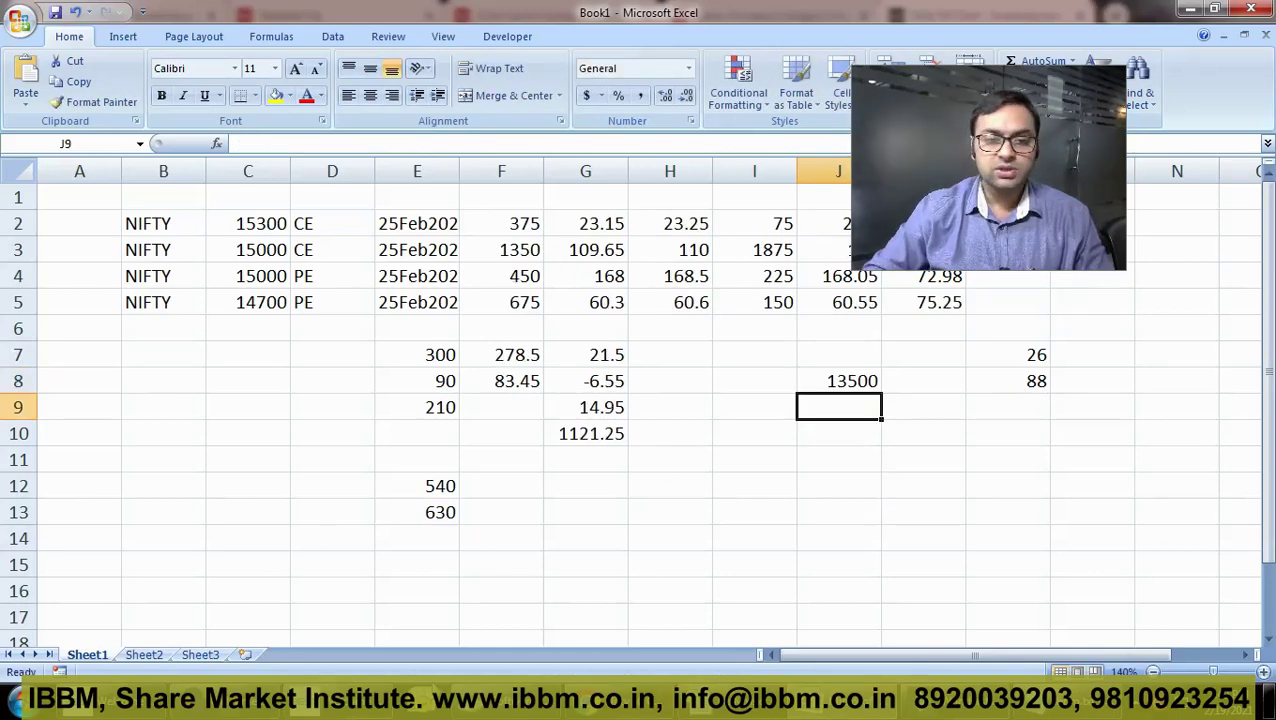
Check the Nifty 50 chart against December 2020 in the system calendar, and enter 13740 in cell J9 in Excel
key(alt+Tab)
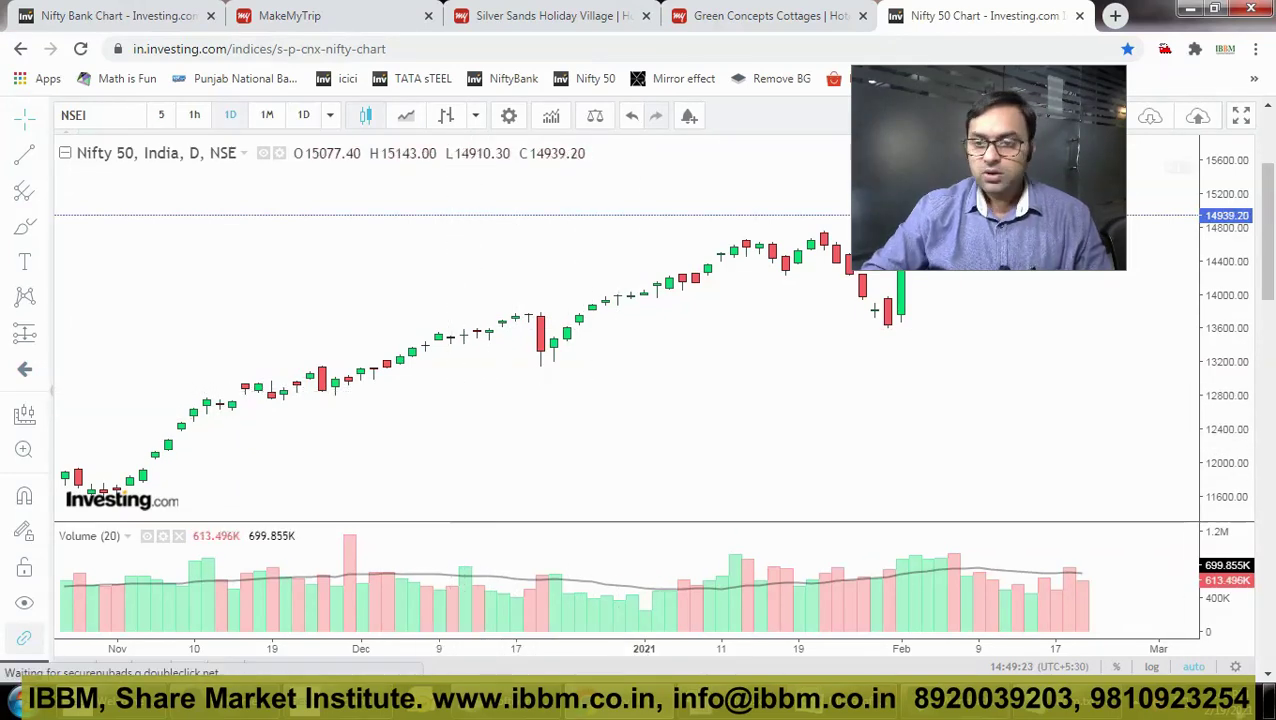
click(1240, 707)
click(965, 490)
click(965, 490)
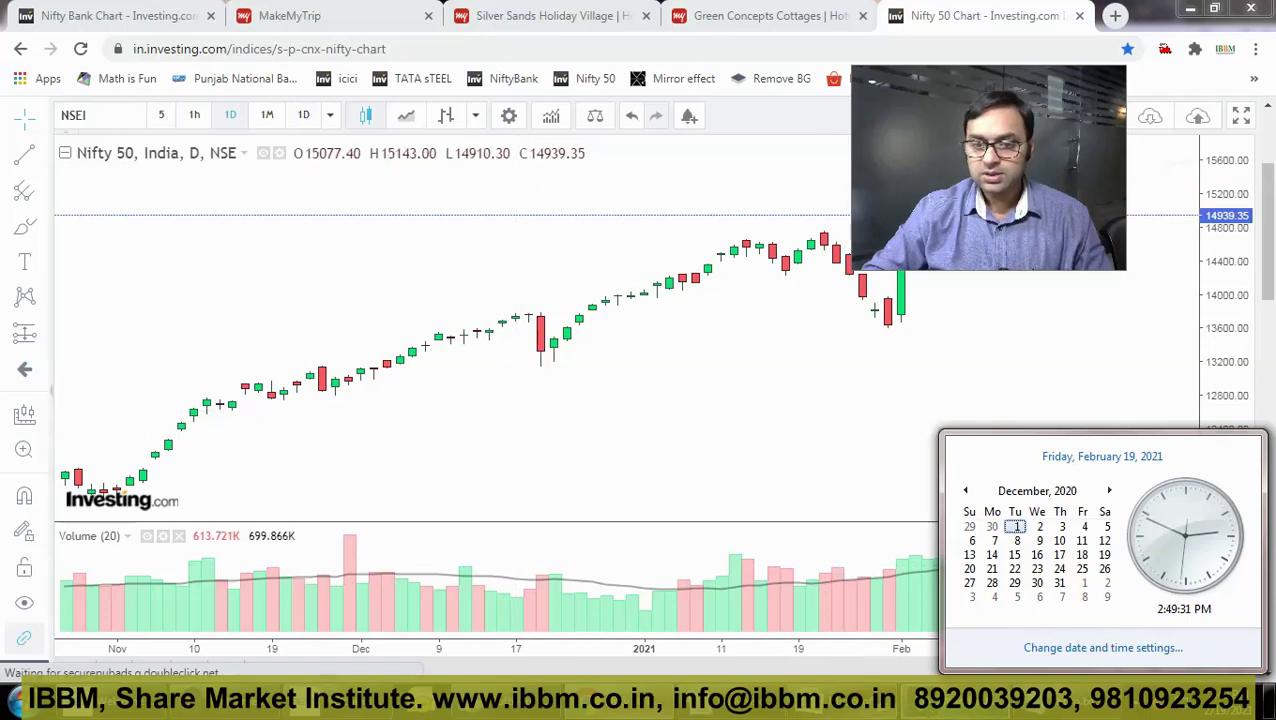
key(alt+Tab)
text(13740)
key(Return)
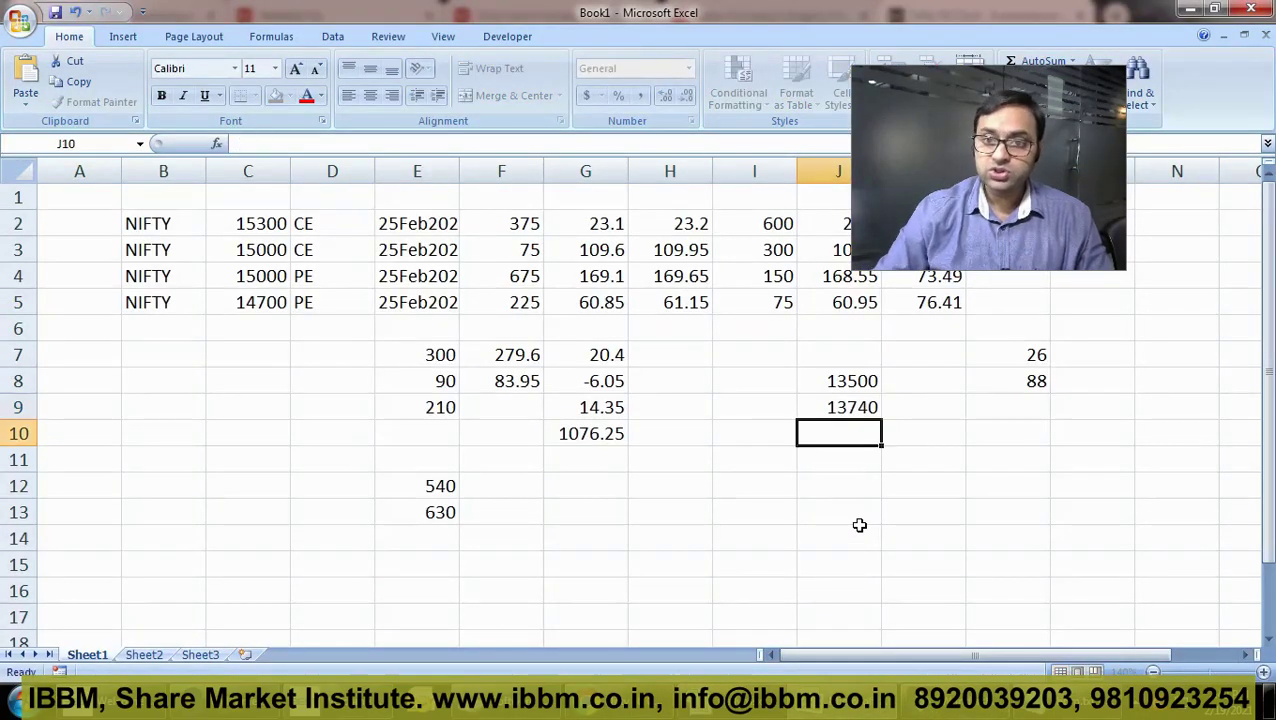
Enter the difference of the two index levels, -240, in cell J10
key(Up)
key(Up)
key(shift+Down)
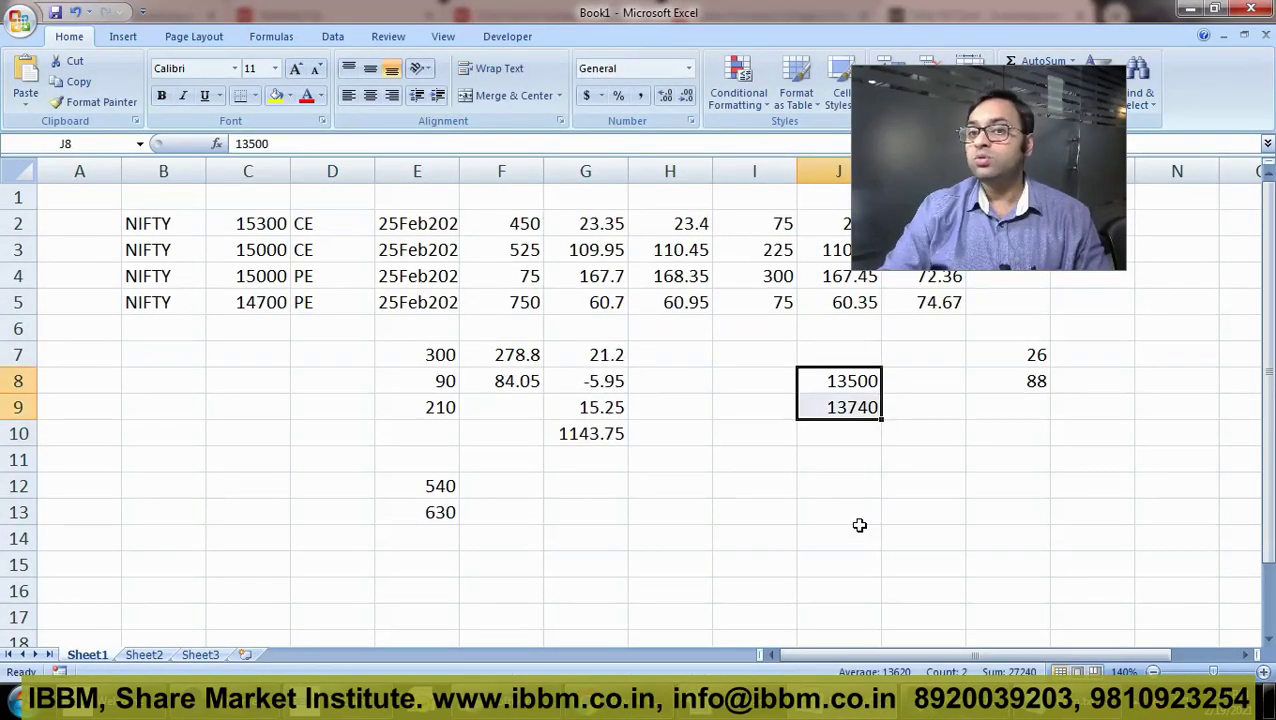
key(Down)
key(Down)
key(Down)
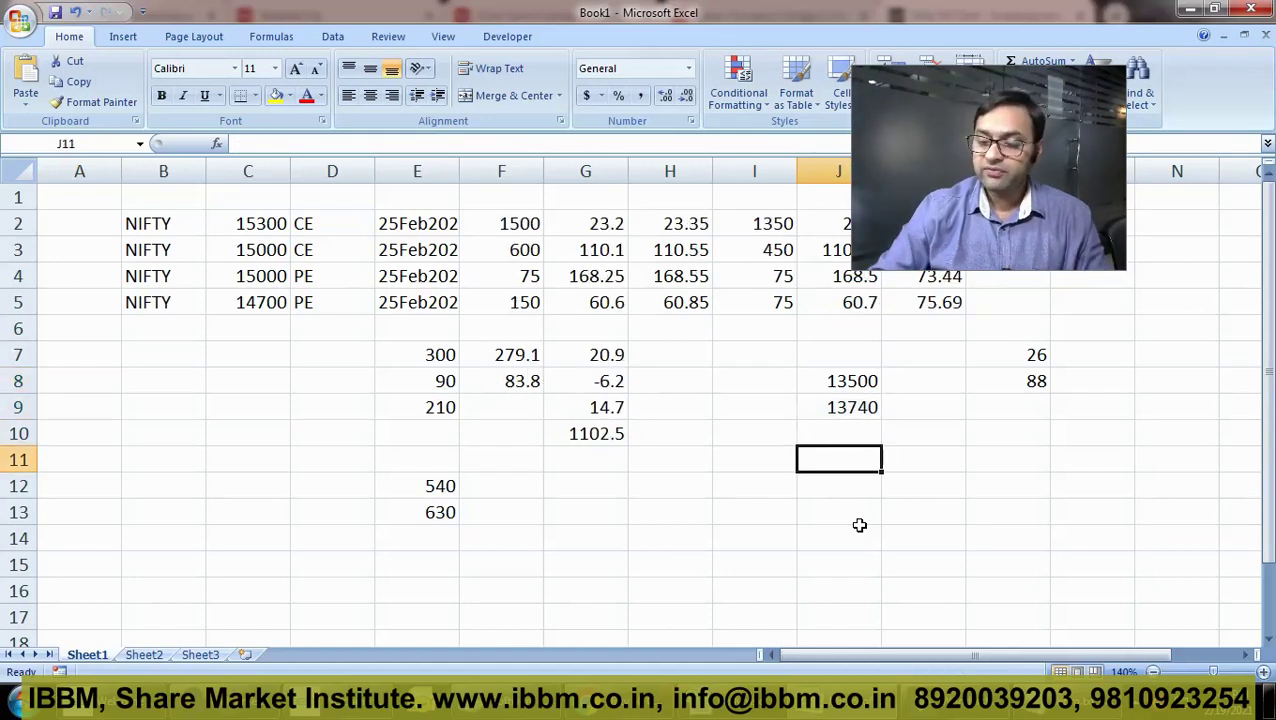
key(Up)
text(-240)
key(Return)
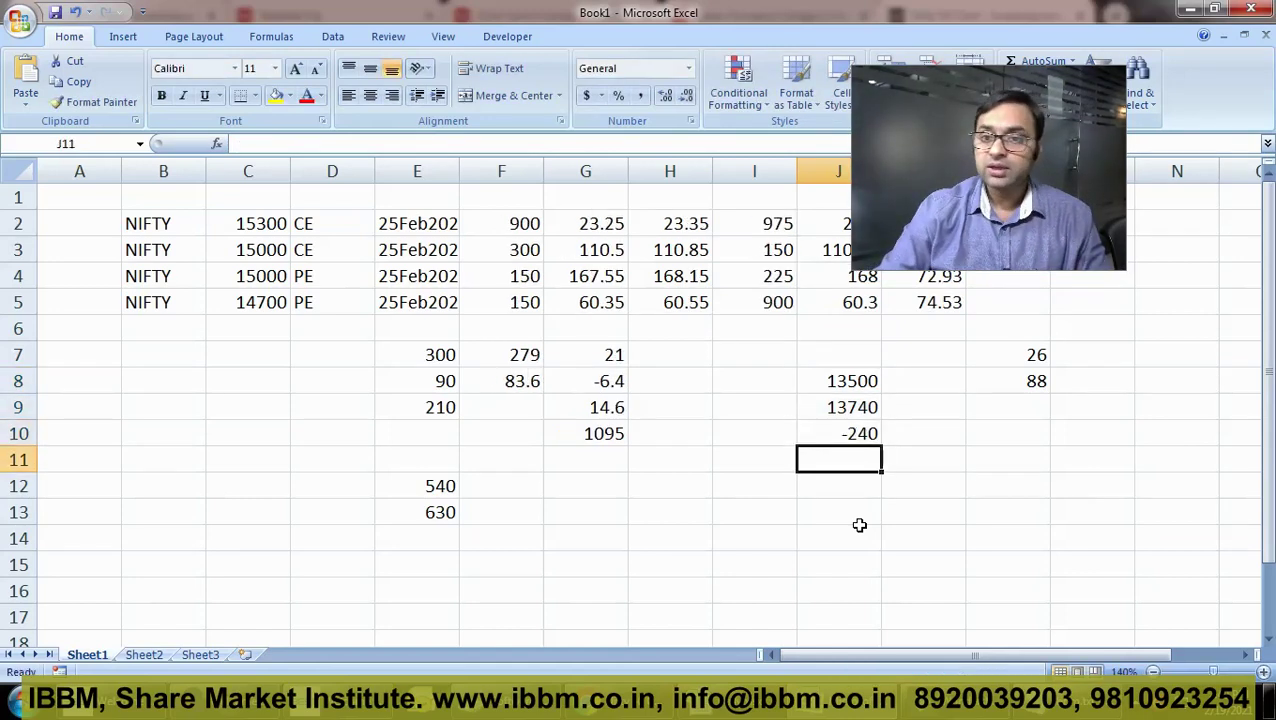
Enter -30 in cell L9 as the next monthly result
key(Right)
key(Right)
key(Up)
key(Up)
text(-30)
key(Return)
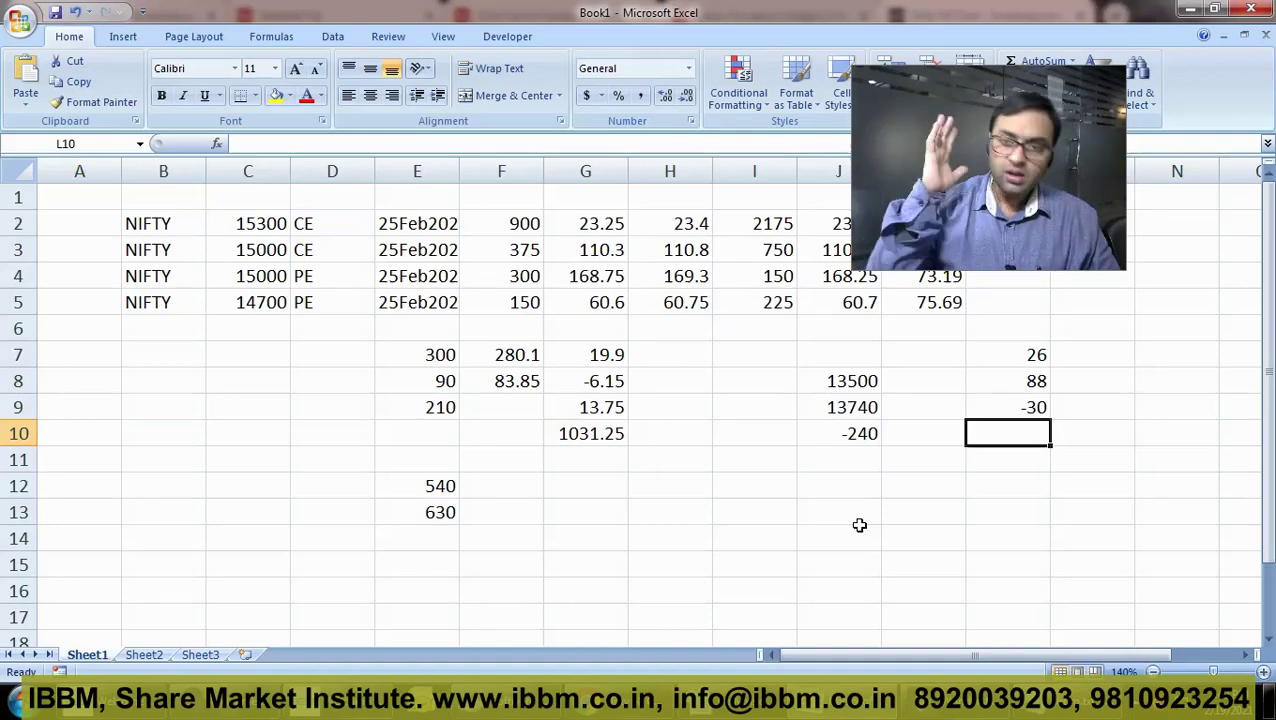
Clear the two index levels and their difference from cells J8 to J10
key(Left)
key(Left)
key(Up)
key(Up)
key(shift+Down)
key(shift+Down)
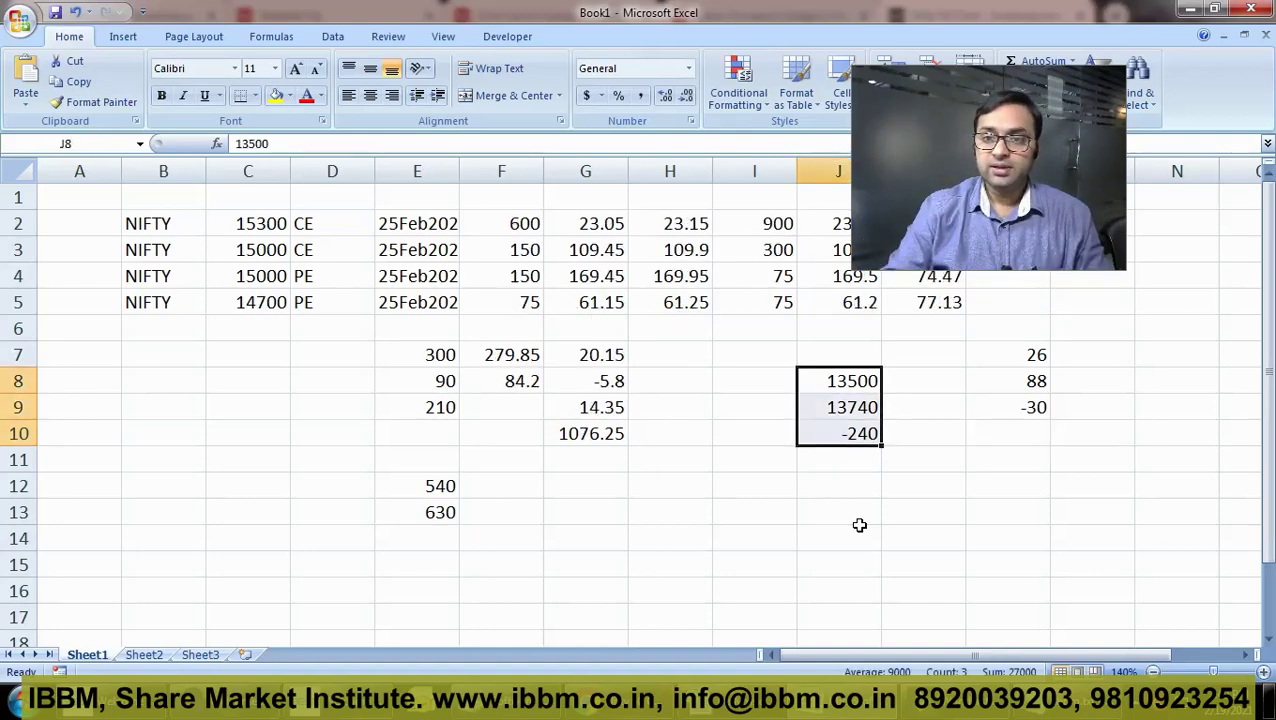
key(Delete)
Consult the Nifty 50 chart in the browser, return to Excel and enter 13750 in cell J8
key(alt+Tab)
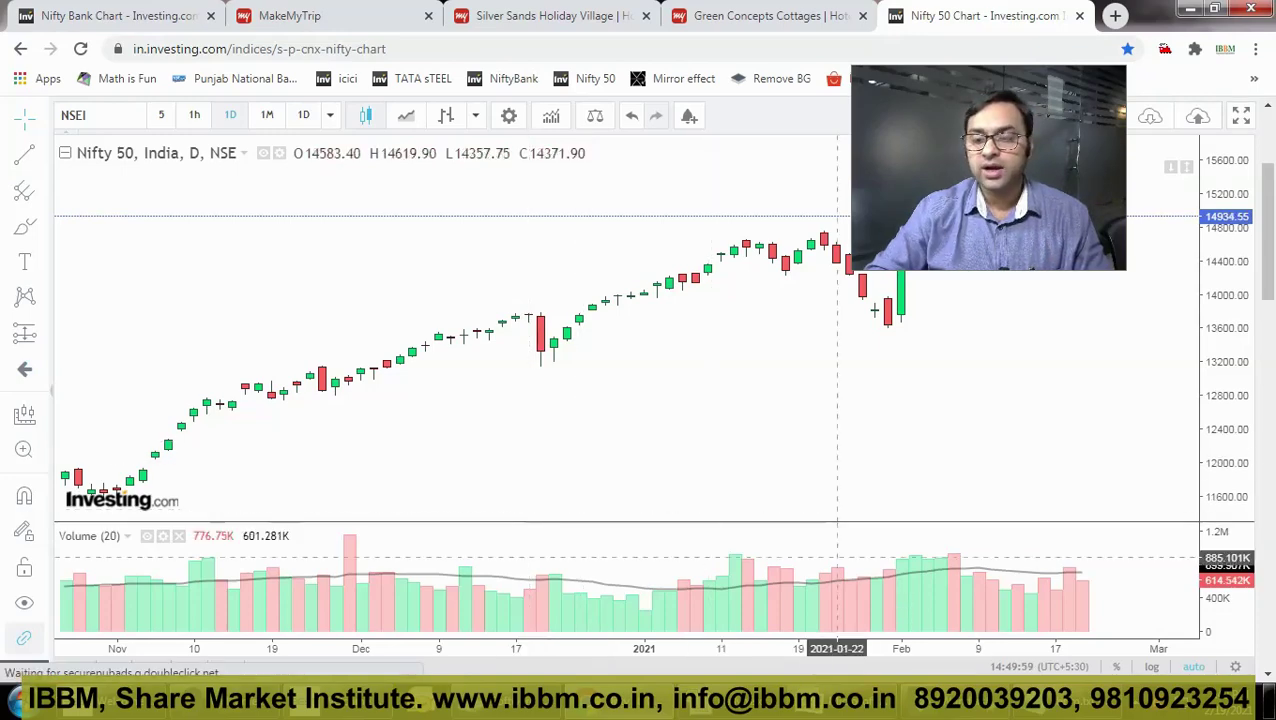
click(862, 708)
click(829, 381)
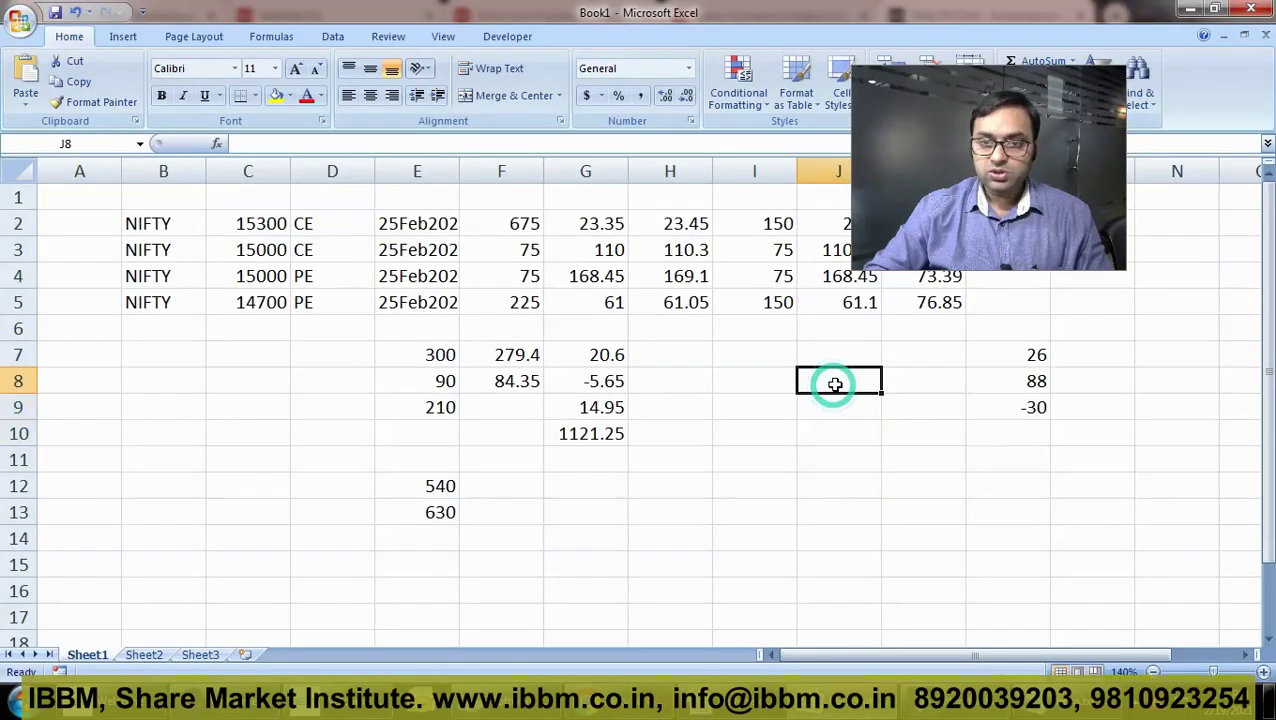
text(13750)
key(Return)
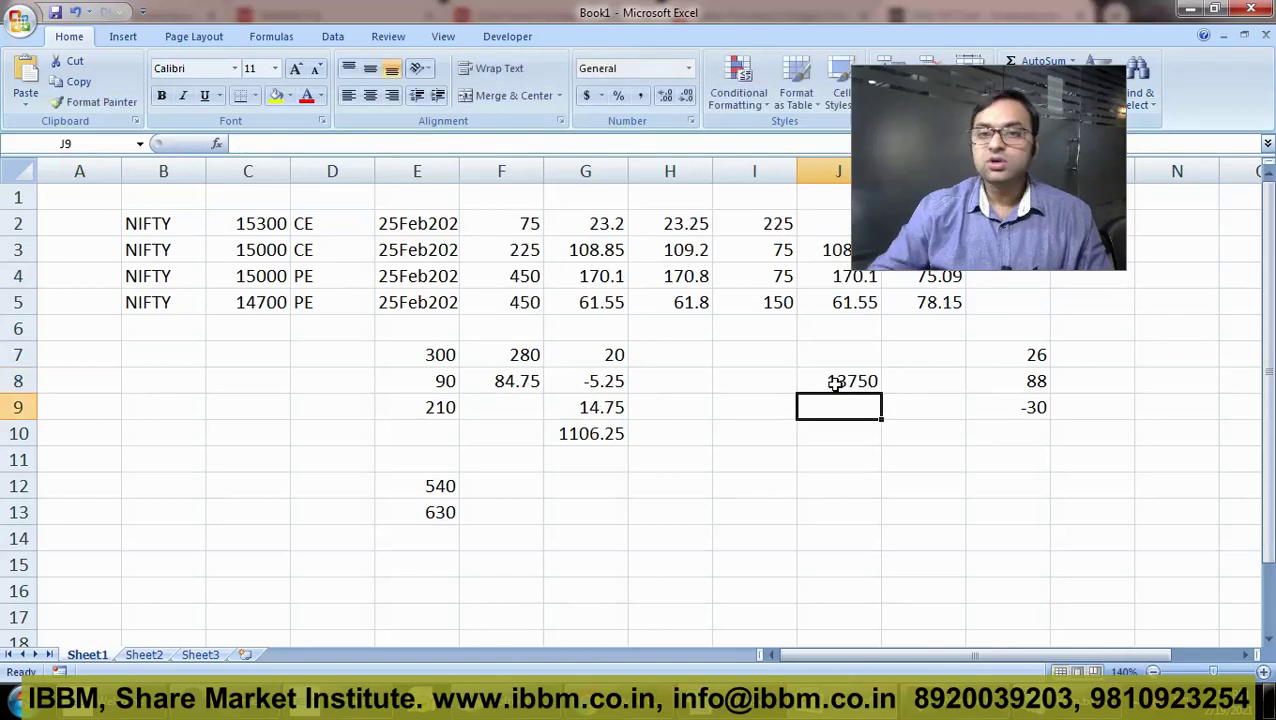
Check the dates of December 2020 in the system calendar and close it
mouse_move(618, 708)
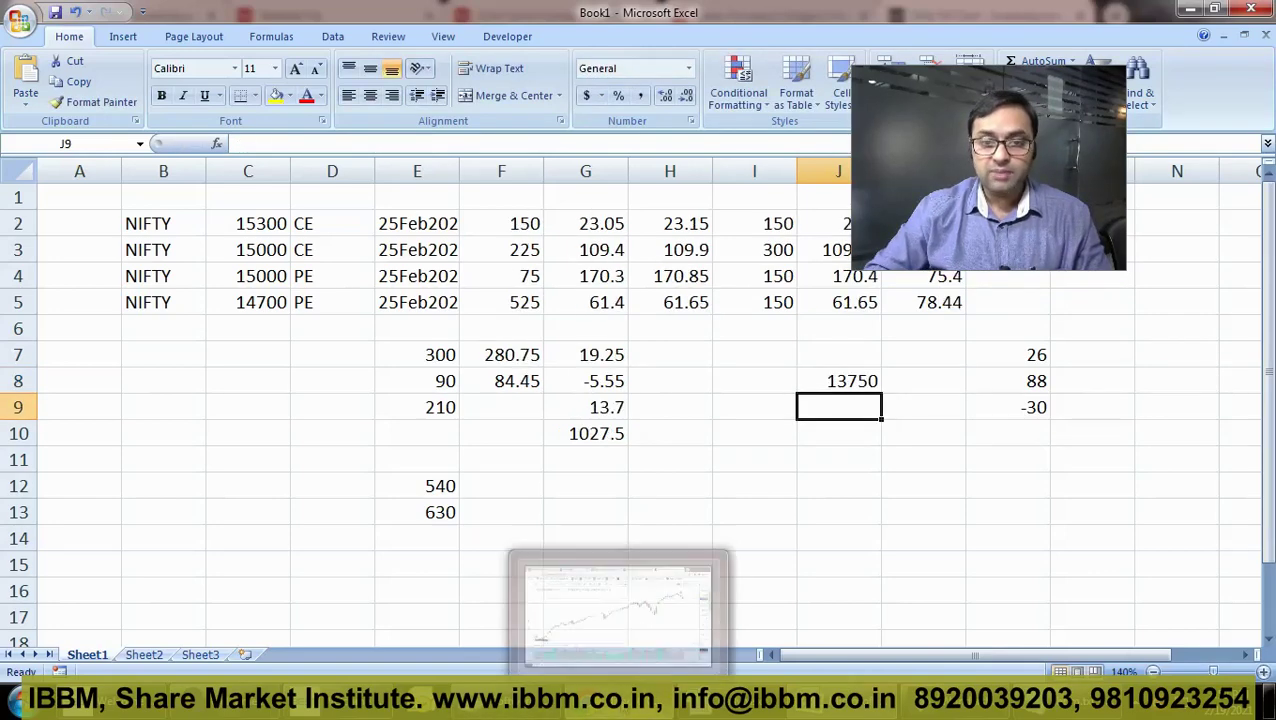
click(1228, 708)
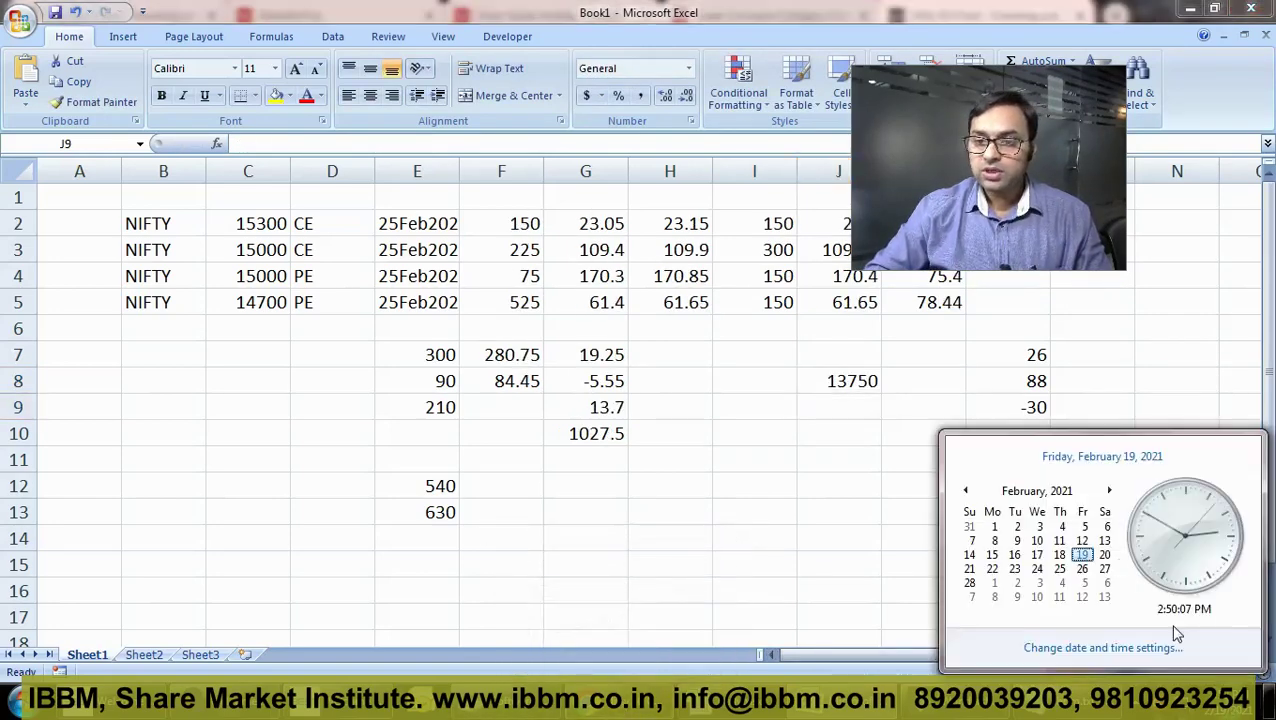
click(969, 490)
click(969, 490)
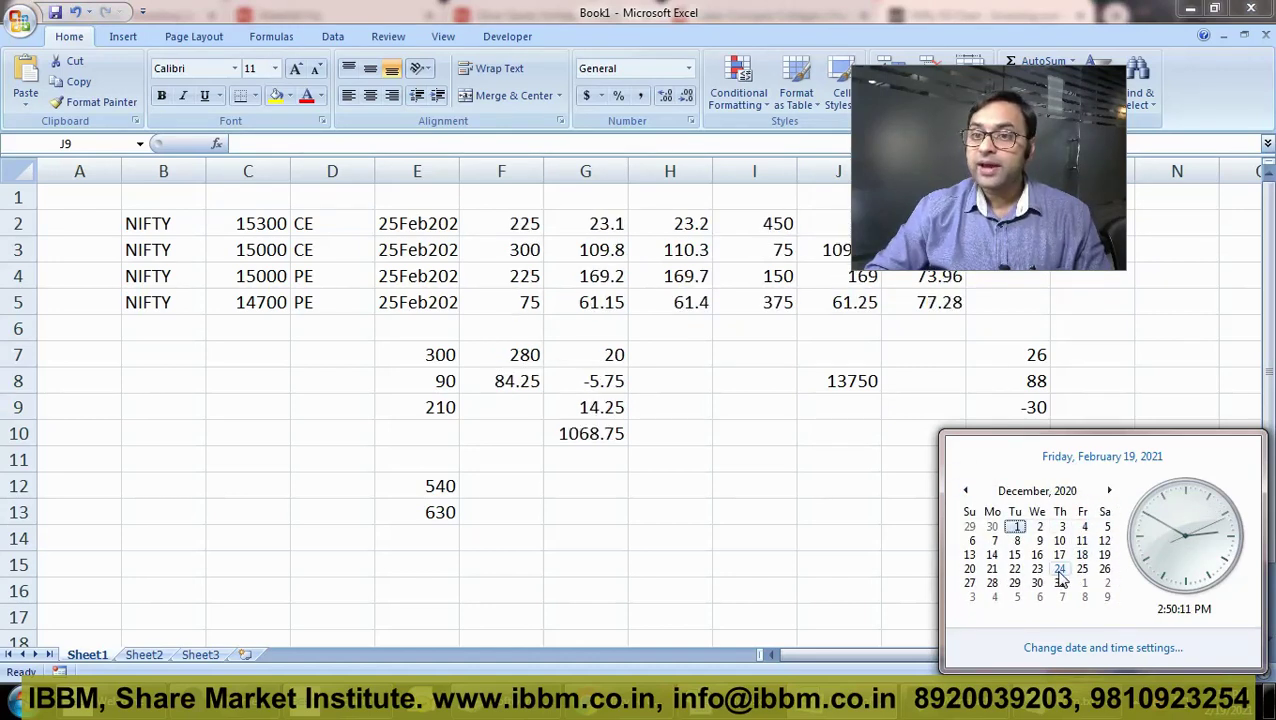
click(615, 498)
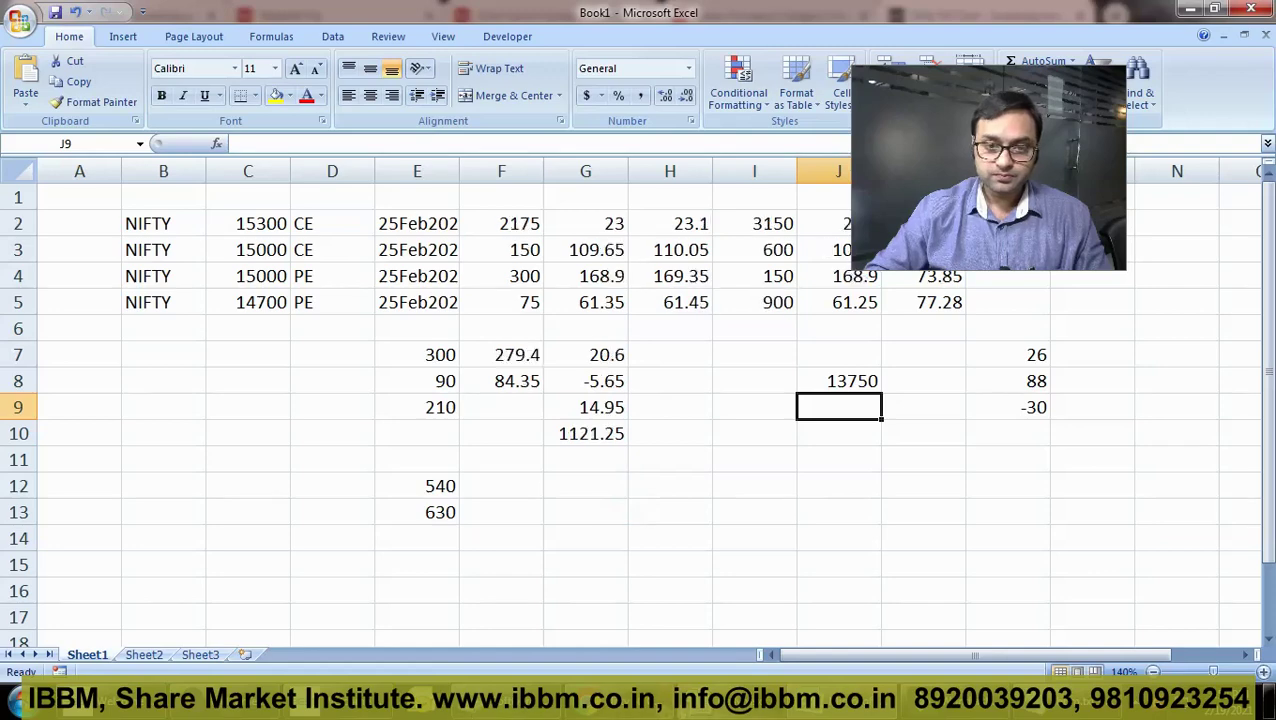
Read the 24 December 2020 level on the Nifty 50 chart, return to Excel and enter 13750 in cell J9
key(alt+Tab)
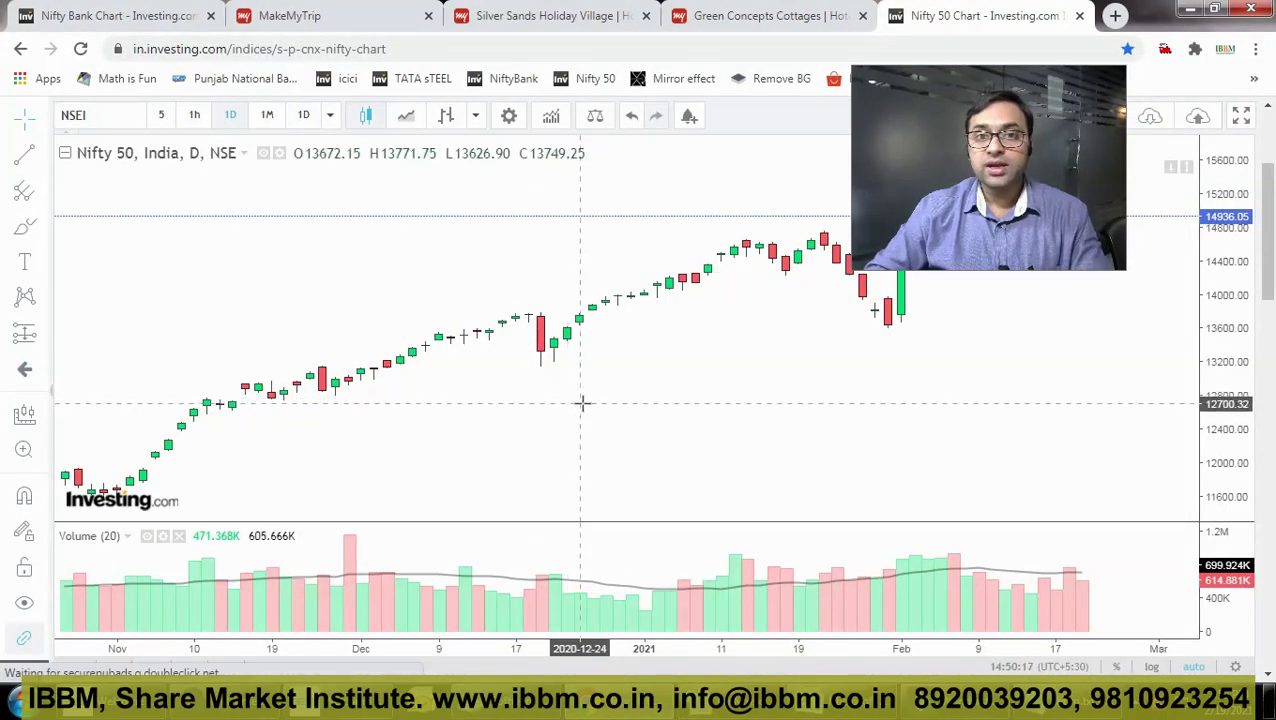
key(alt+Tab)
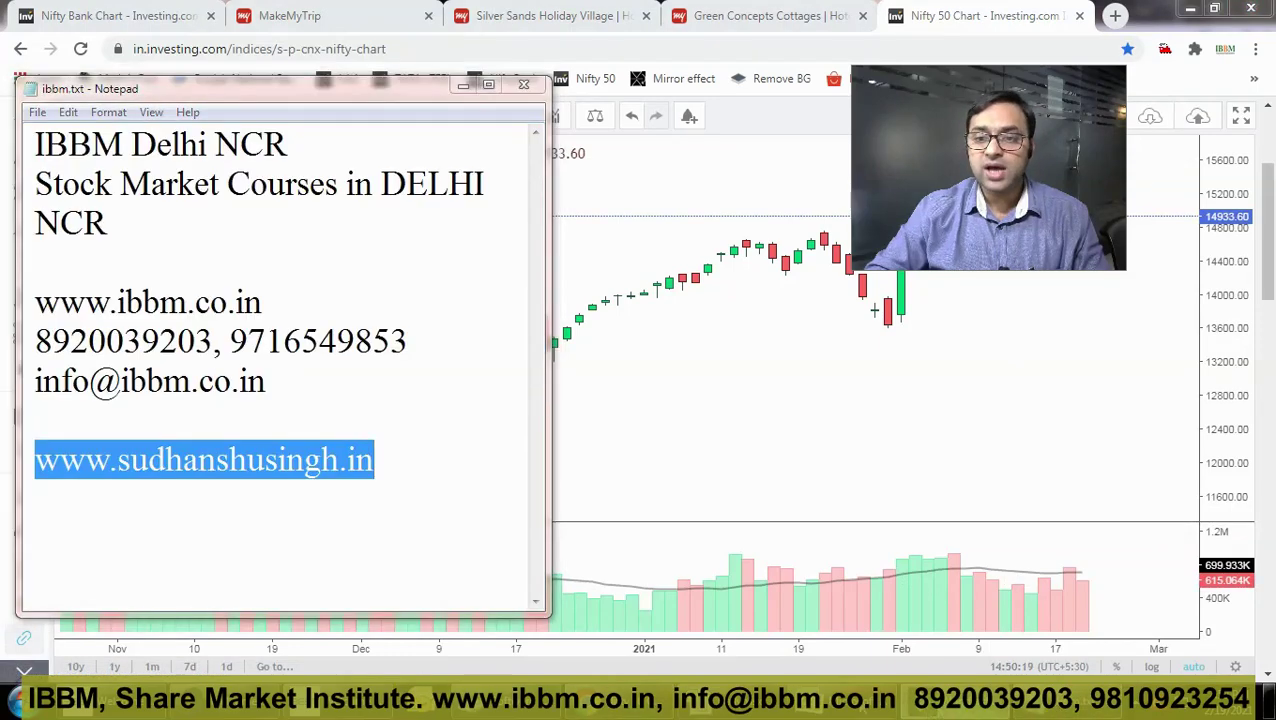
key(alt+Tab)
key(alt+Tab)
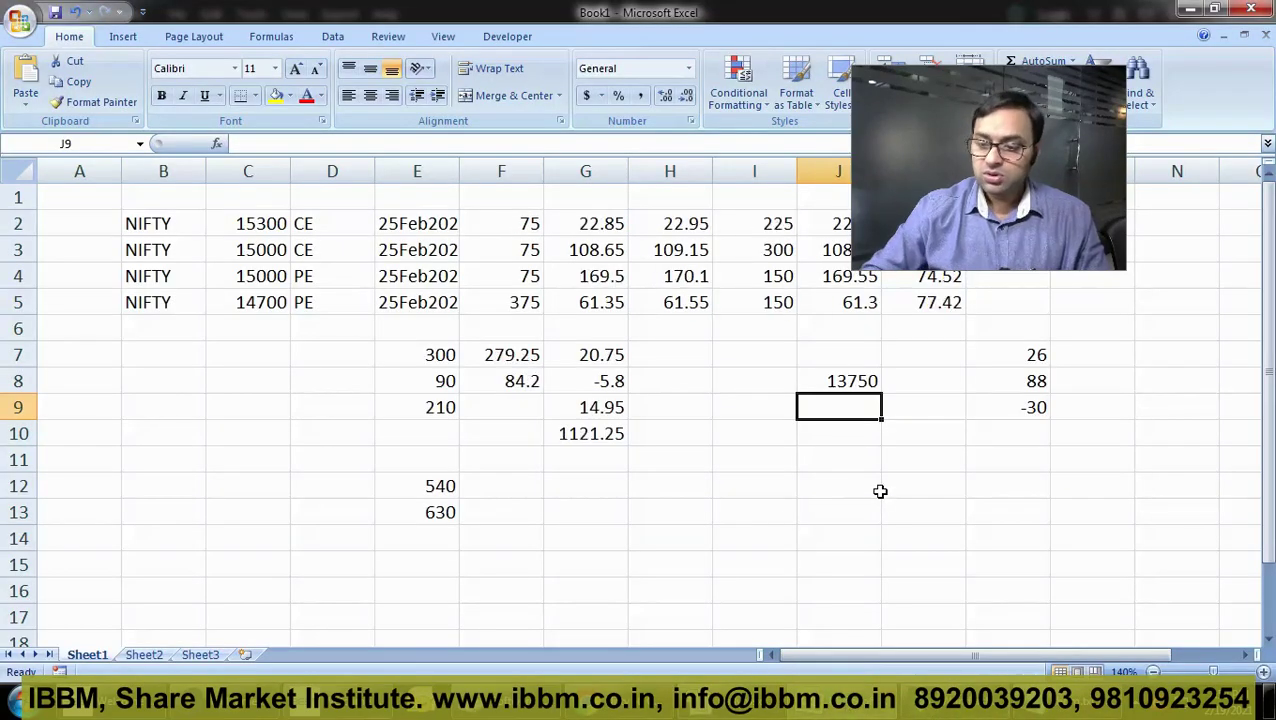
text(13750)
key(Return)
Enter 210 in cell L10 as the next monthly result
key(Right)
key(Right)
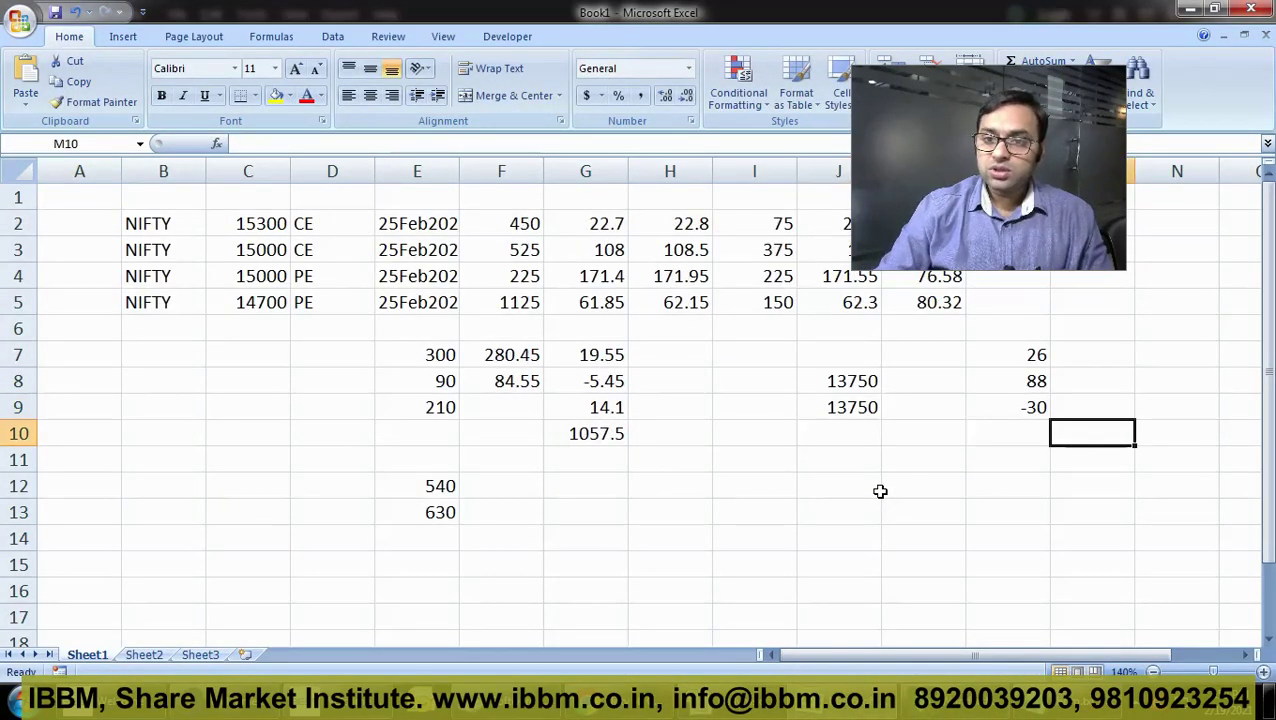
key(Left)
text(210)
key(Return)
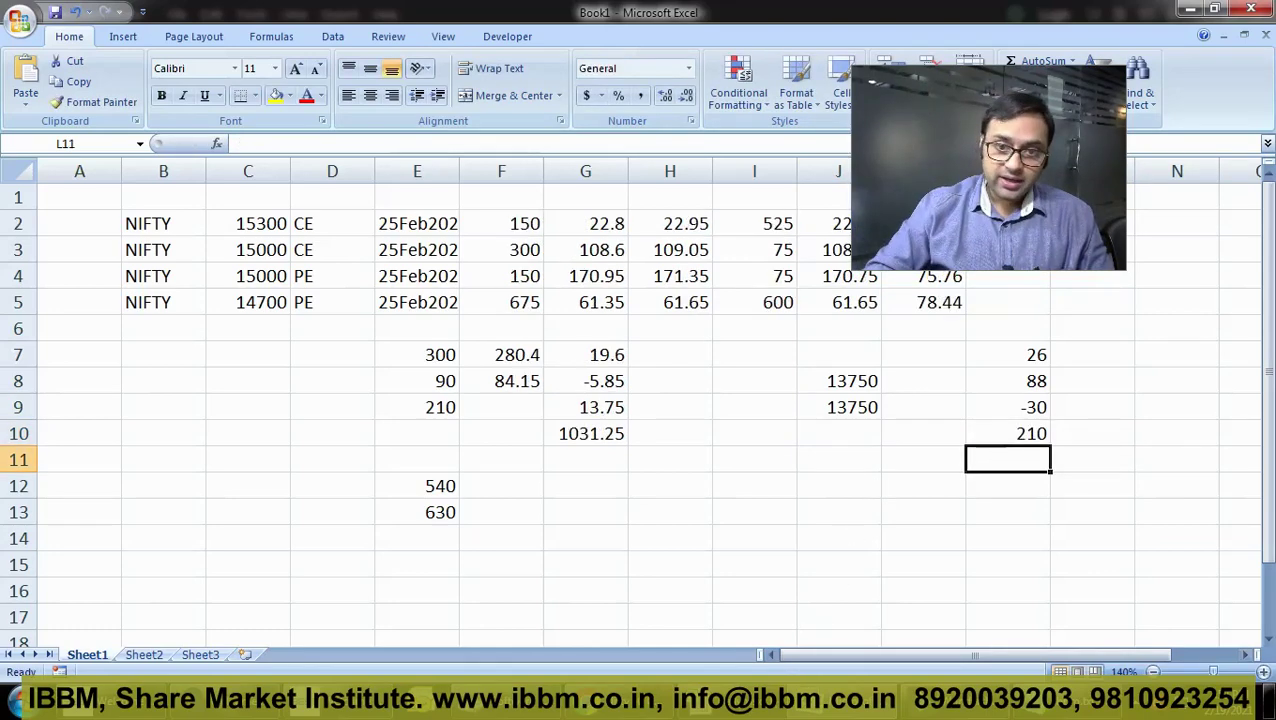
Examine the Nifty 50 chart around the 21 December 2020 candle, compare with the Excel results and bring the chart back into view
key(alt+Tab)
scroll(638, 620, down, 4)
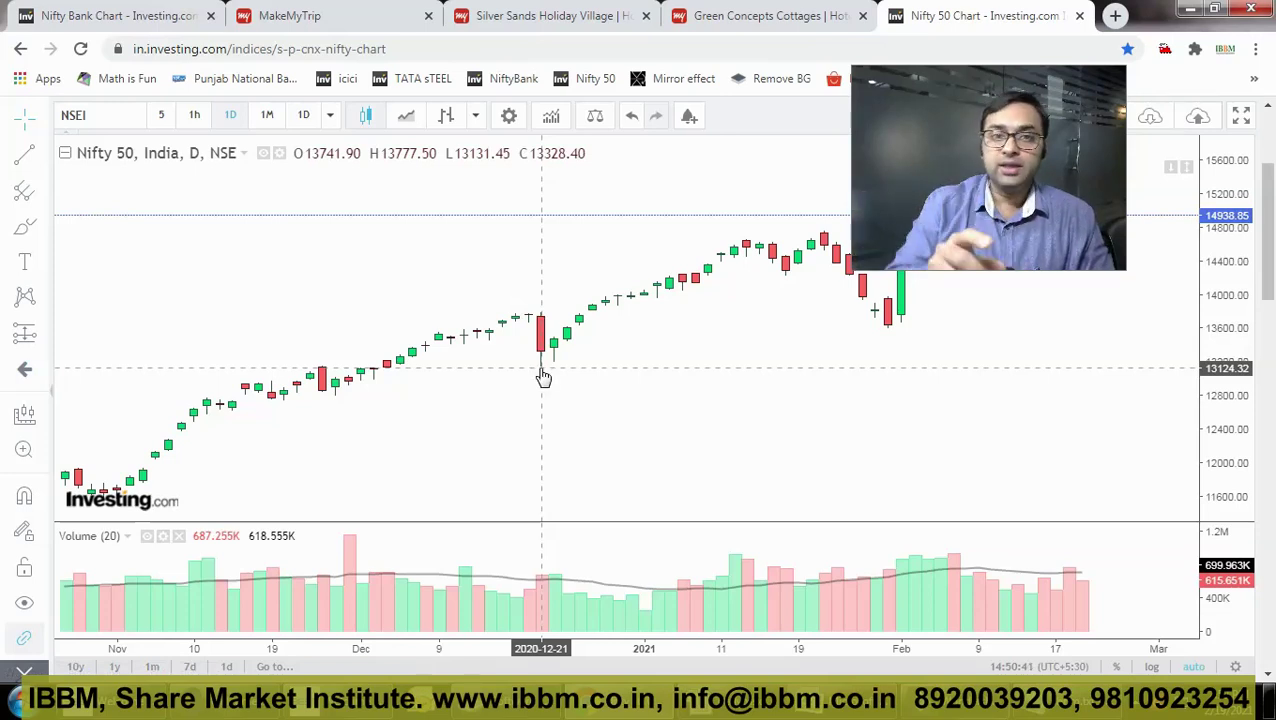
click(486, 165)
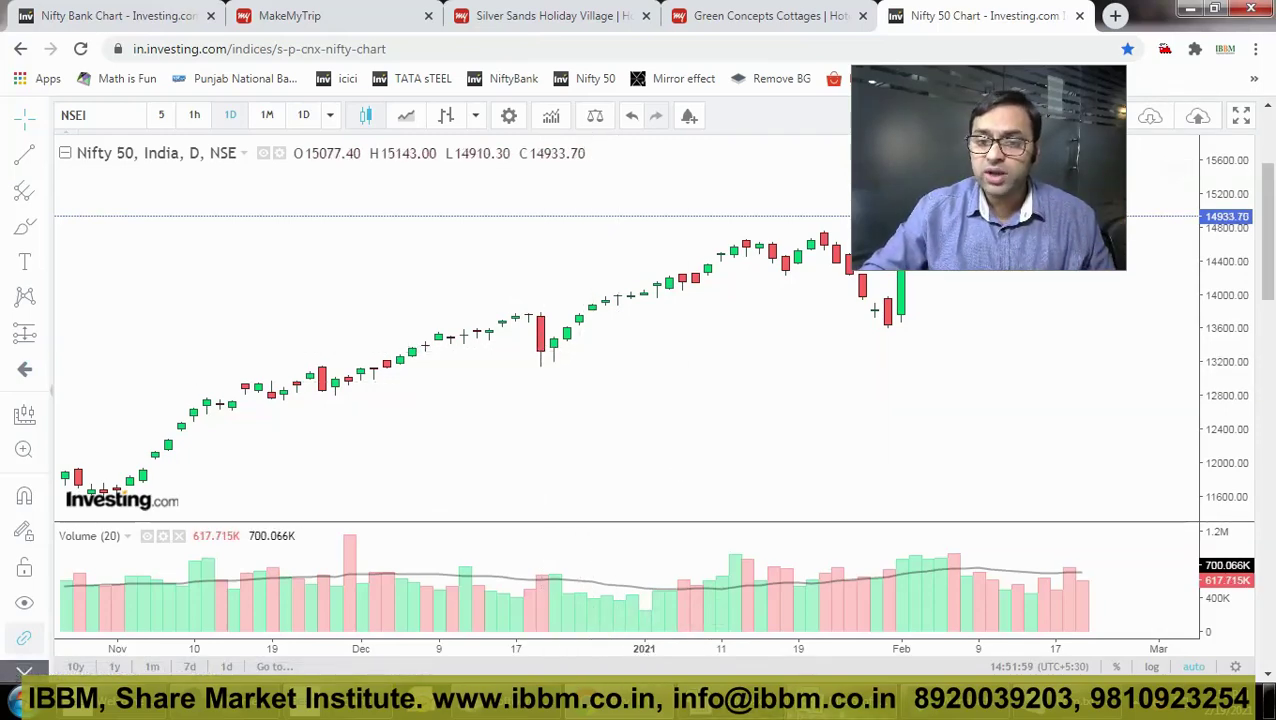
key(alt+Tab)
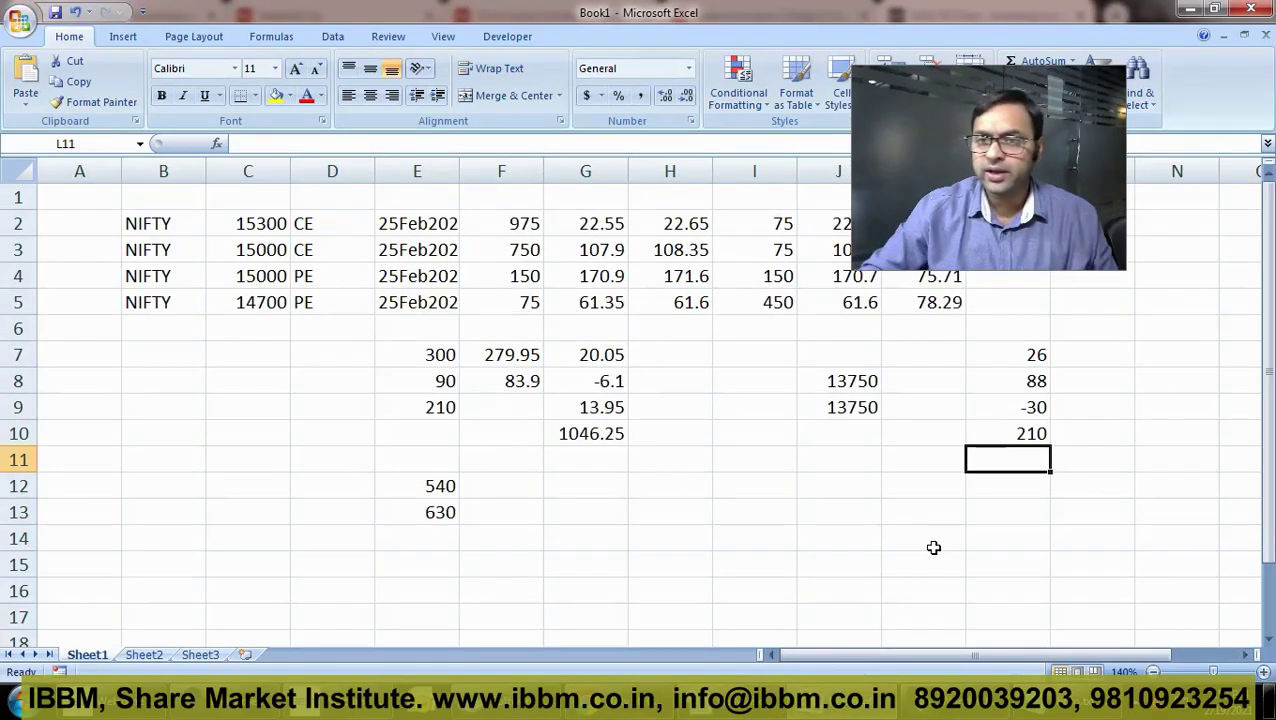
click(1189, 8)
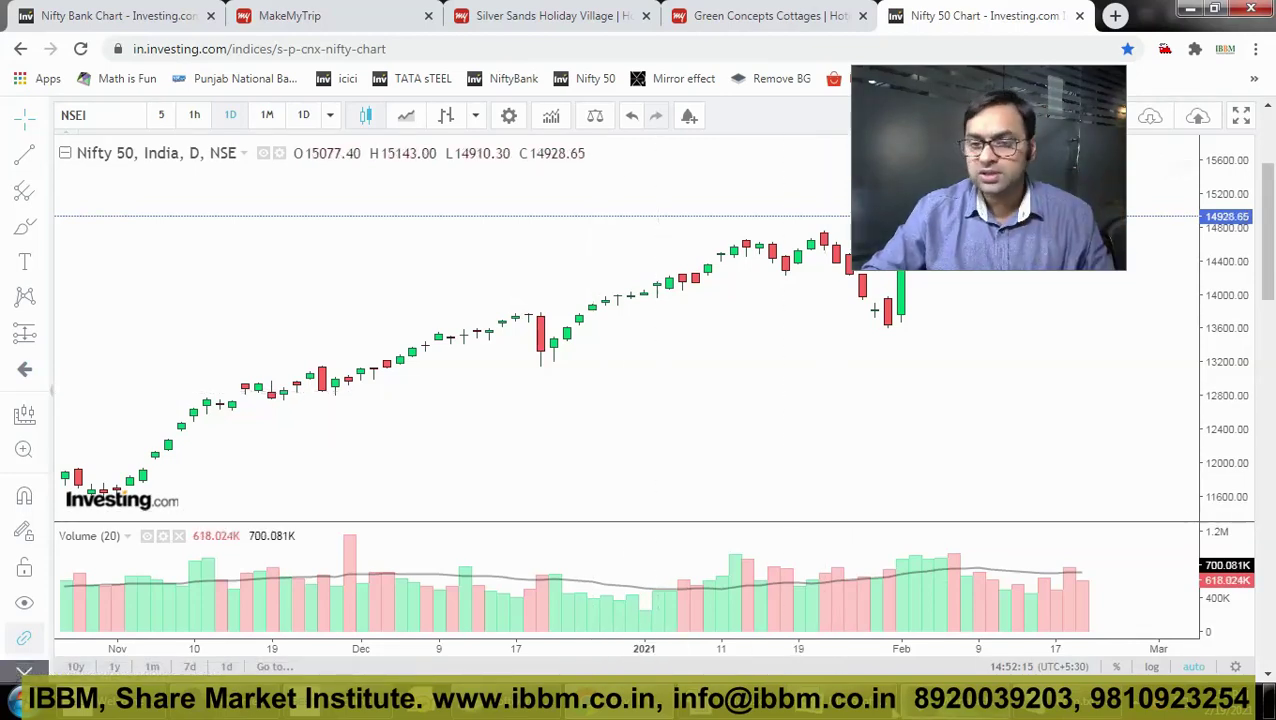
Return to Excel, set cell J8 to 13850 and clear the value in cell J9
key(alt+Tab)
click(835, 380)
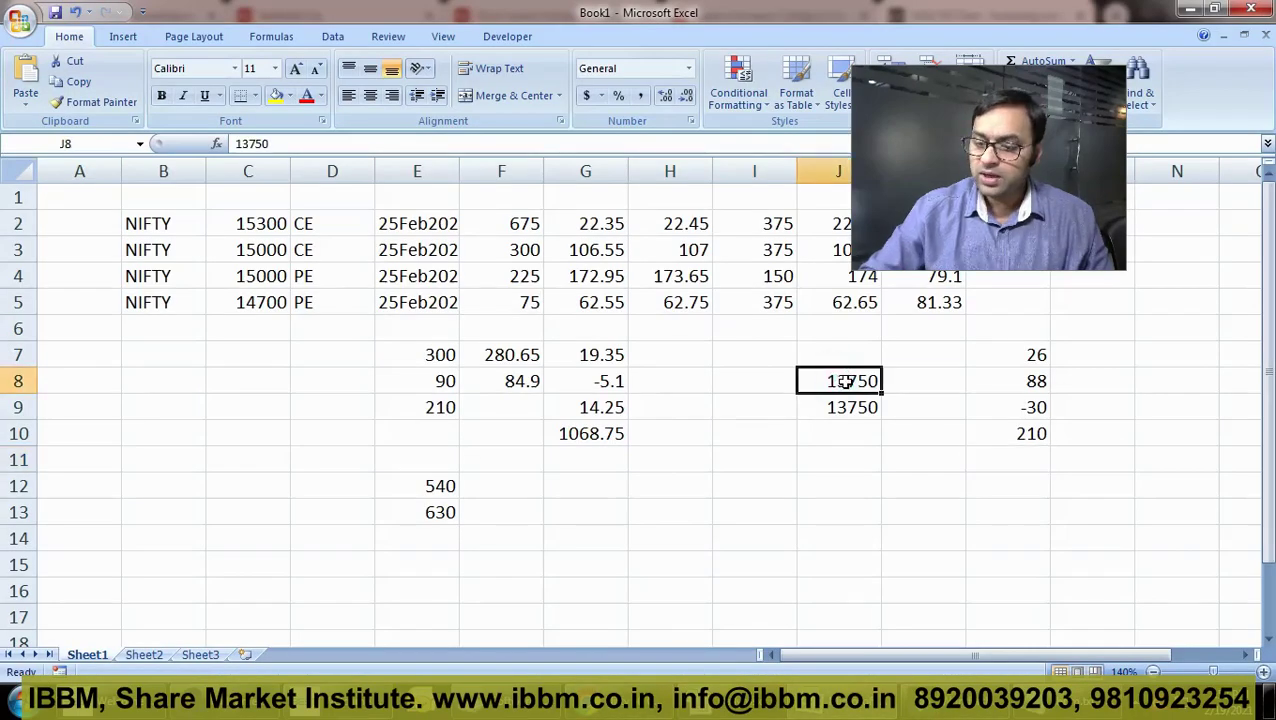
text(13850)
key(Return)
click(845, 381)
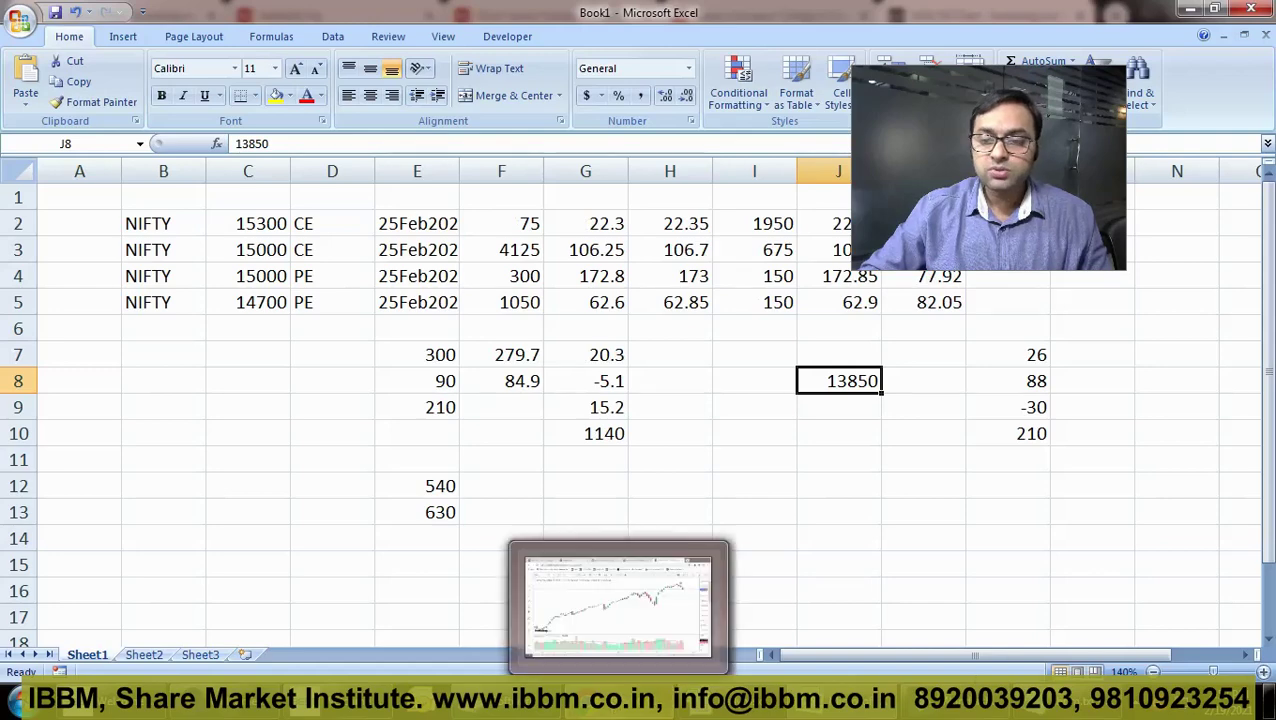
Check the January 2021 dates in the system calendar and close it
click(1222, 710)
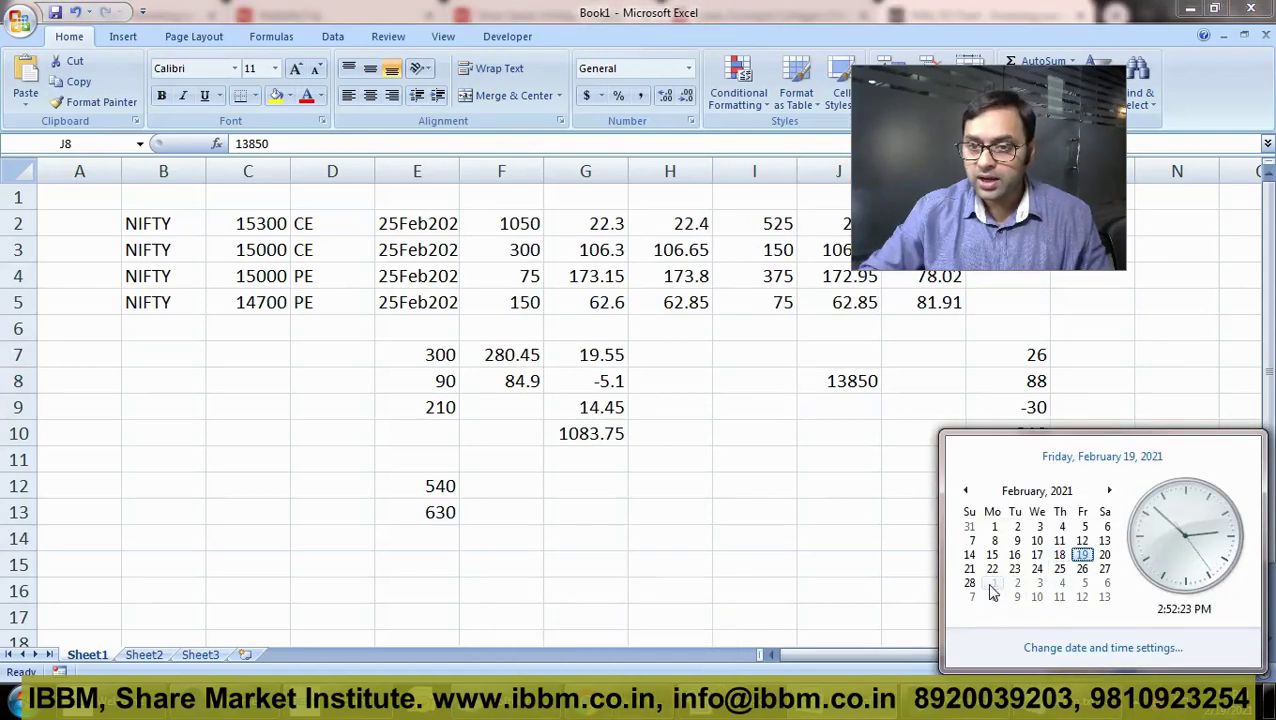
click(965, 490)
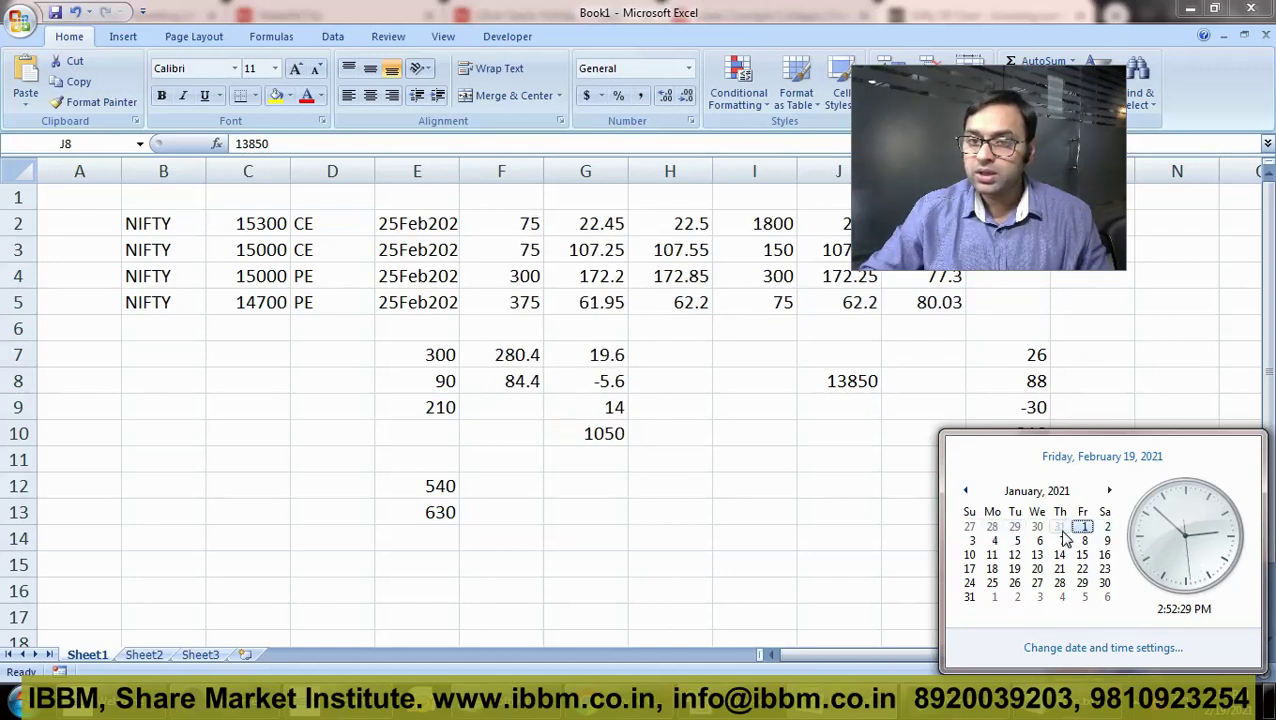
click(769, 484)
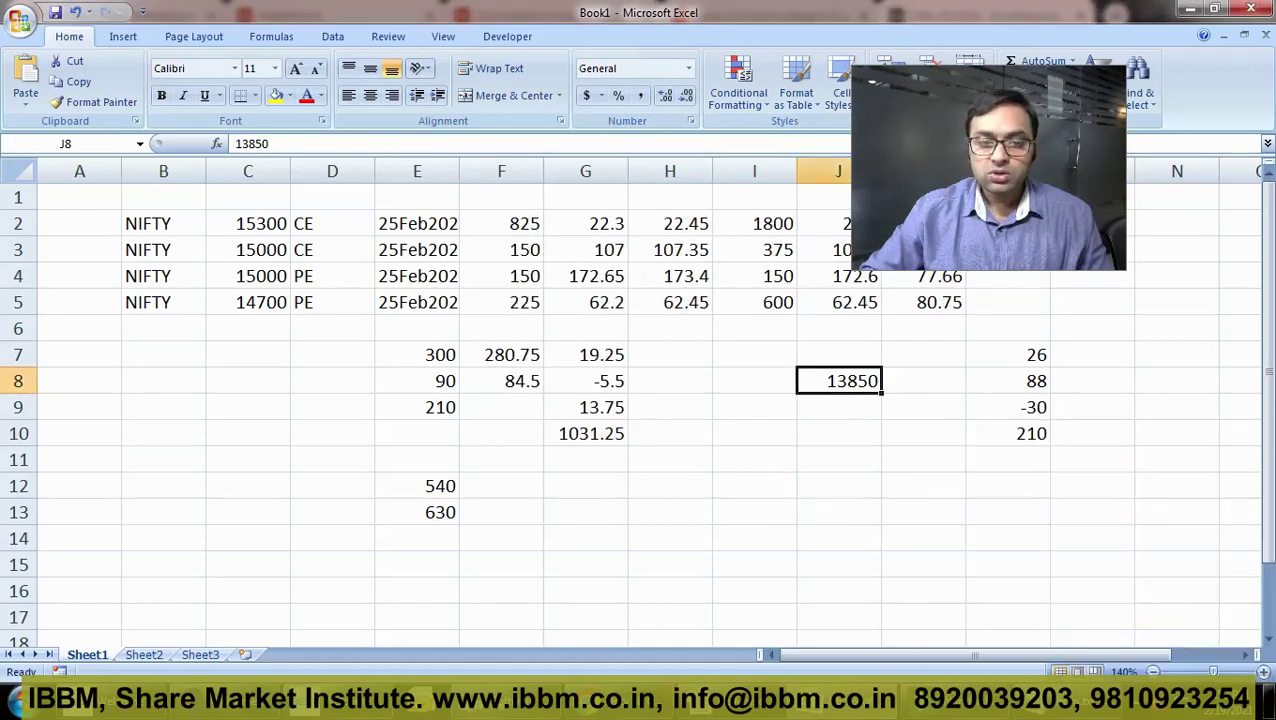
Read the 31 December 2020 closing level on the Nifty 50 chart and enter 13982 in cell J9
click(618, 705)
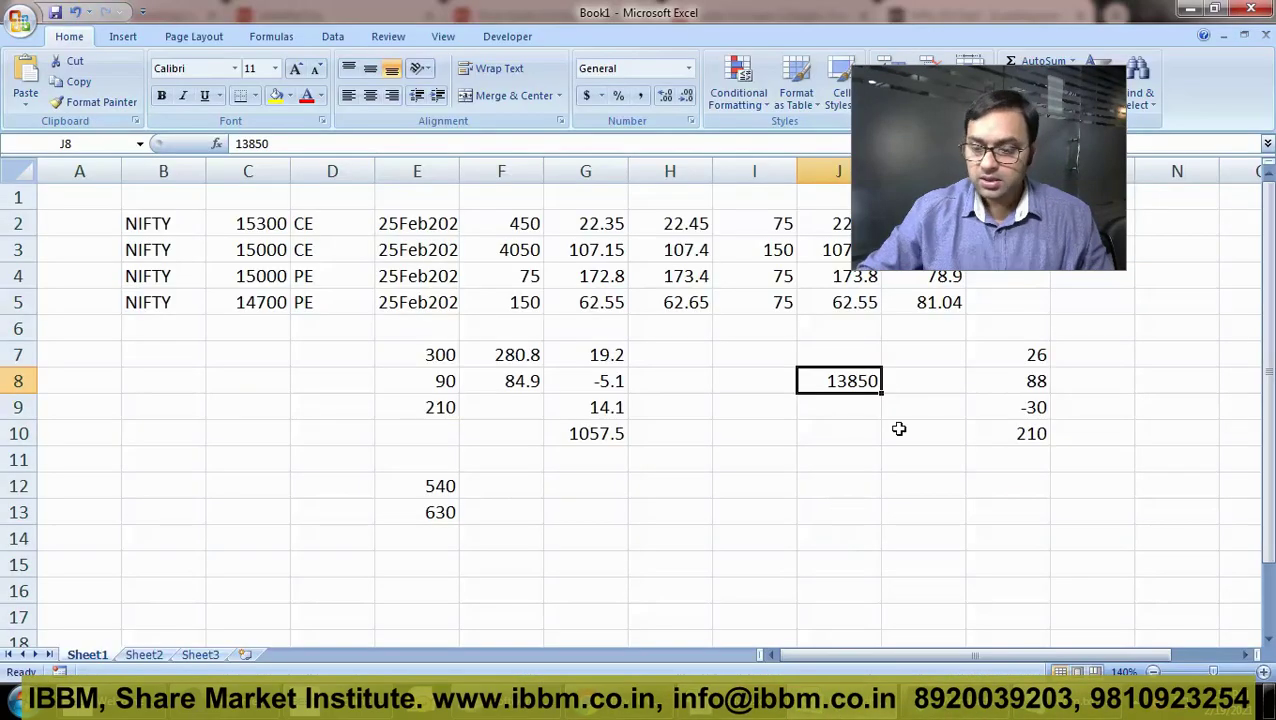
key(Return)
text(13982)
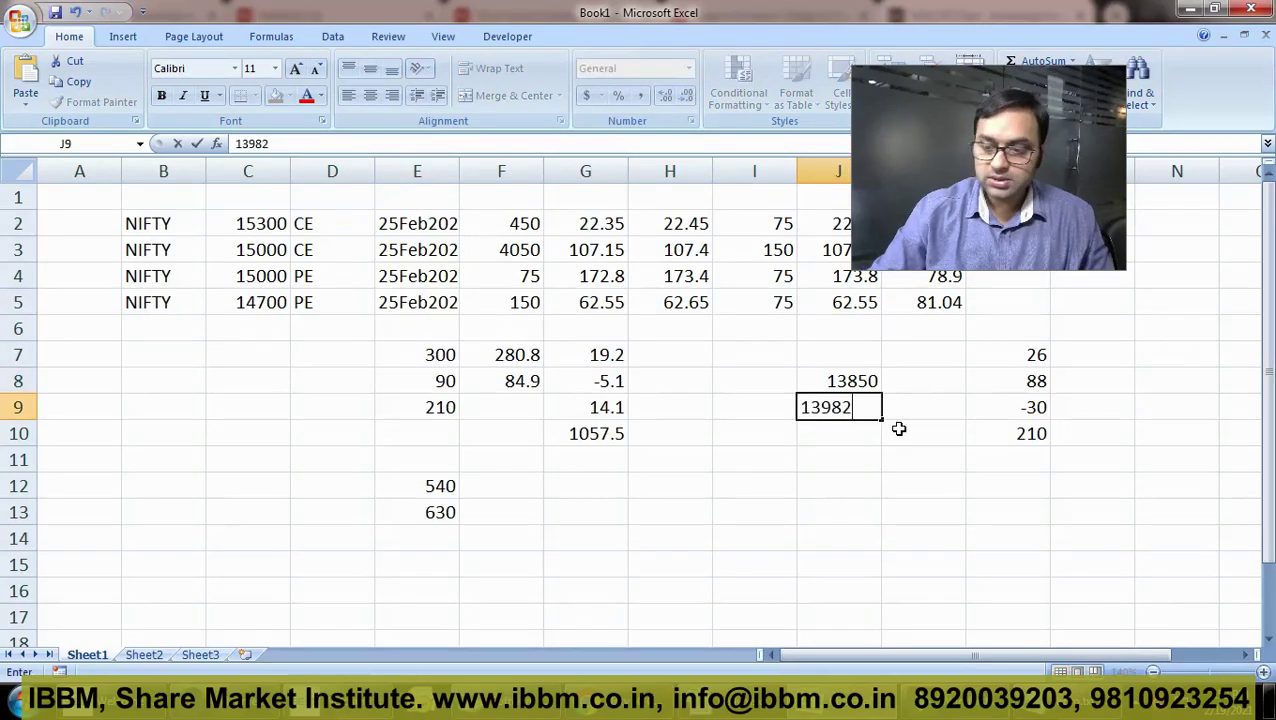
key(Return)
text([)
key(BackSpace)
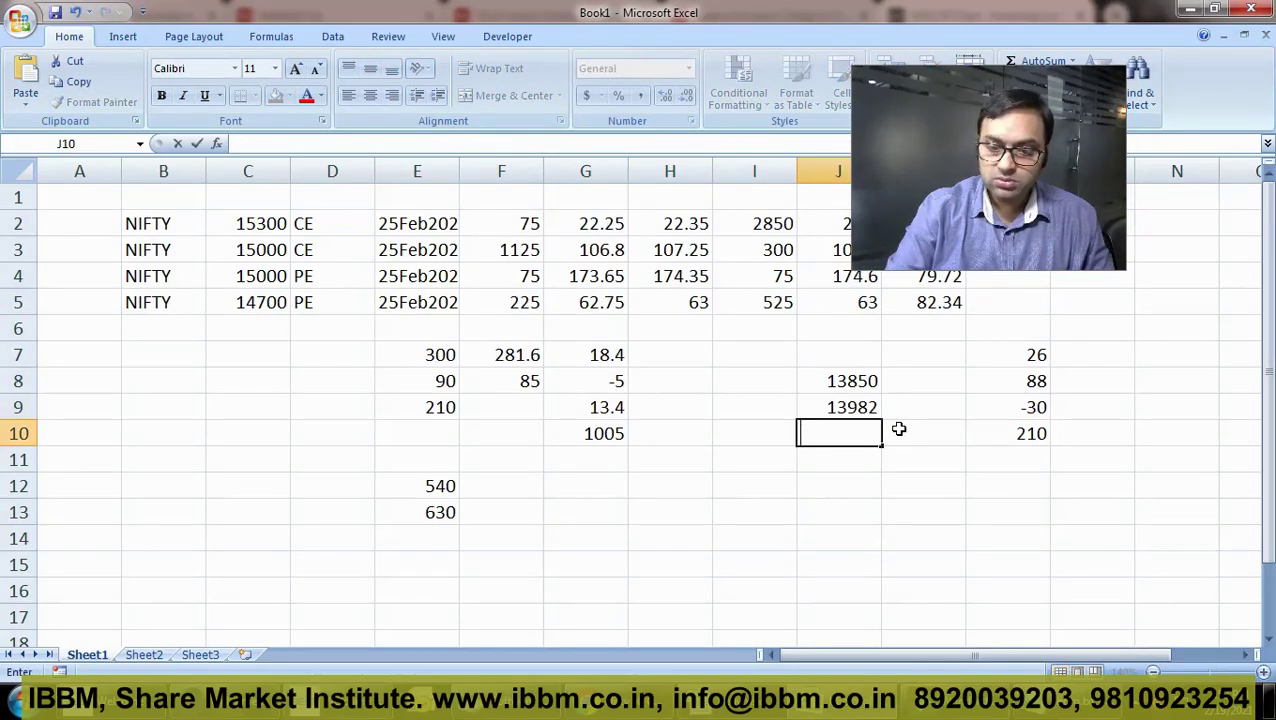
Calculate the index move in cell J10 by subtracting J9 from J8
text(=)
key(Up)
key(Up)
text(-)
key(Up)
key(Return)
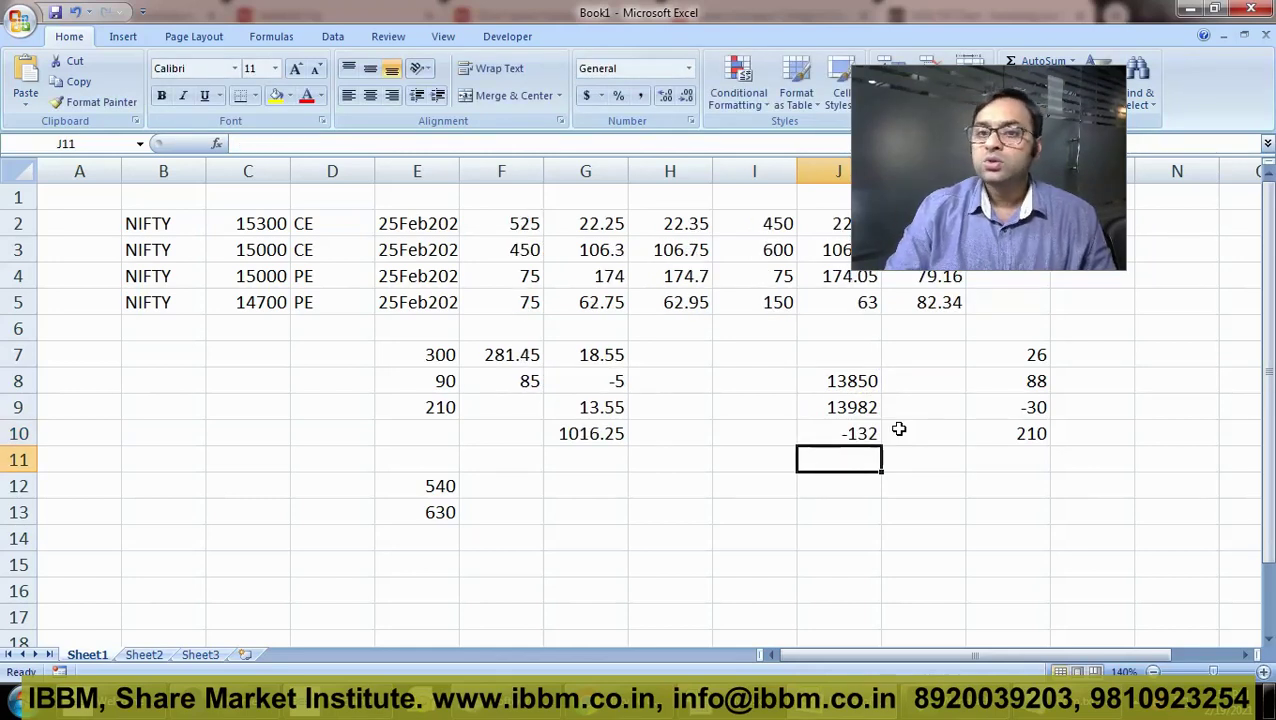
Enter 210 in cell J11 and select J10:J11 to read their sum
key(Right)
key(Right)
key(Left)
key(Left)
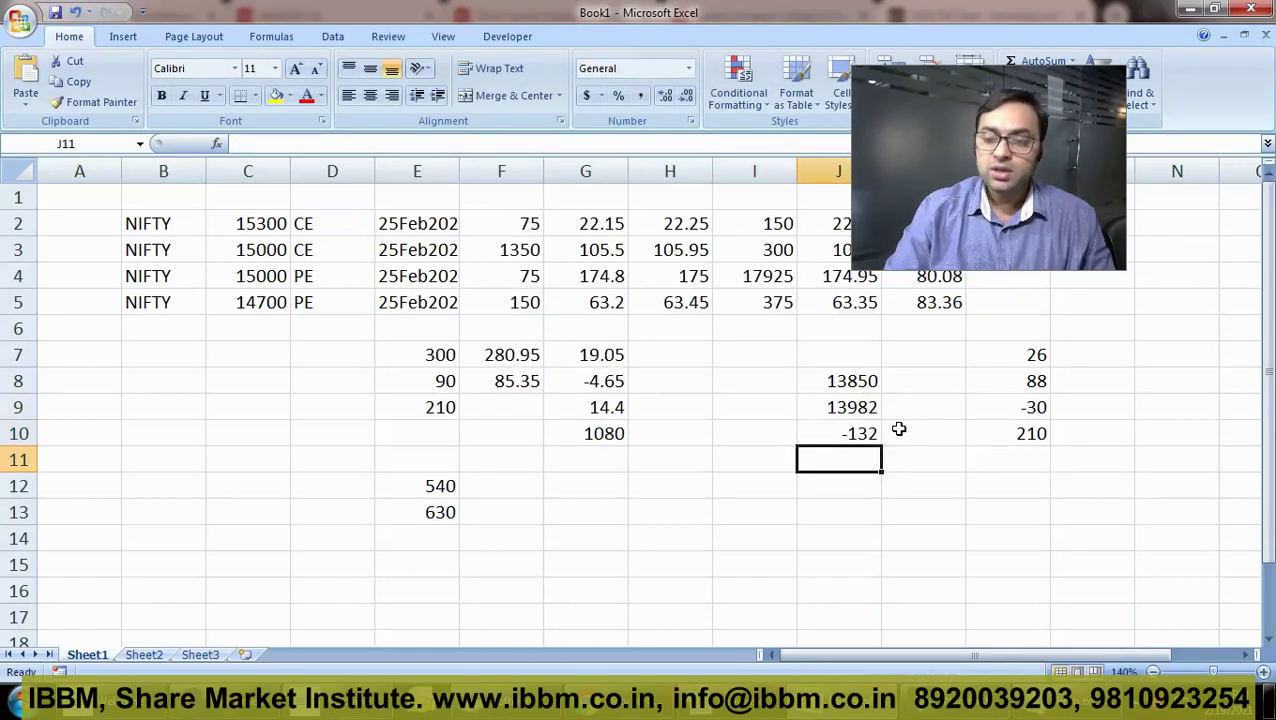
text(210)
key(Up)
key(shift+Down)
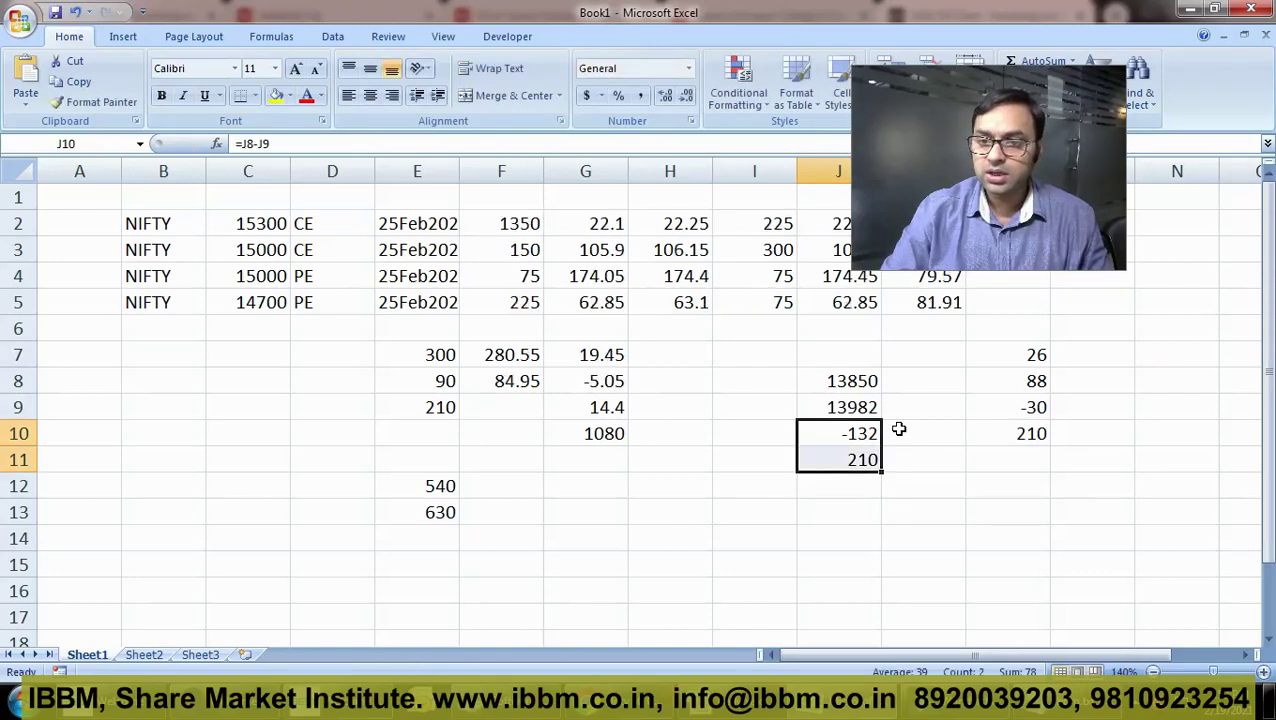
Enter 78 in cell L11 as the next result
key(Right)
key(Down)
key(Right)
text(78)
key(Return)
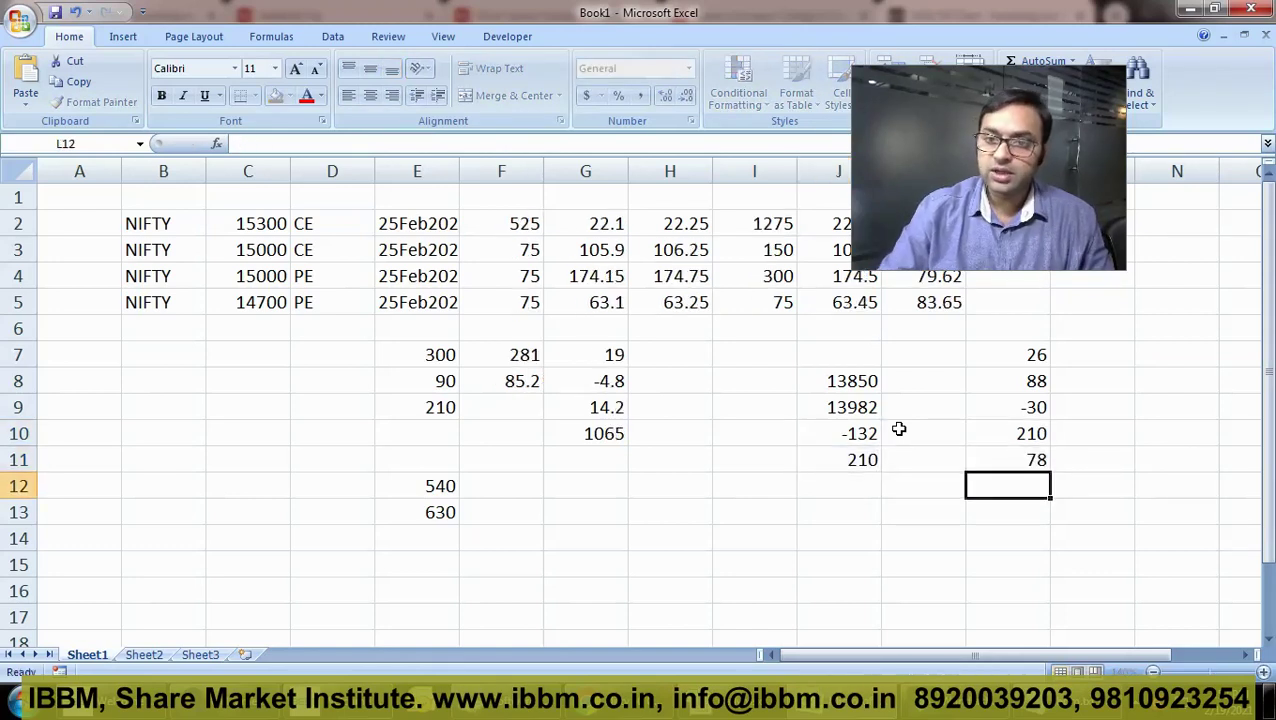
Clear the working values in cells J8 to J11
key(Left)
key(Left)
key(Up)
key(Up)
key(Up)
key(Up)
key(shift+Down)
key(shift+Down)
key(shift+Down)
key(Delete)
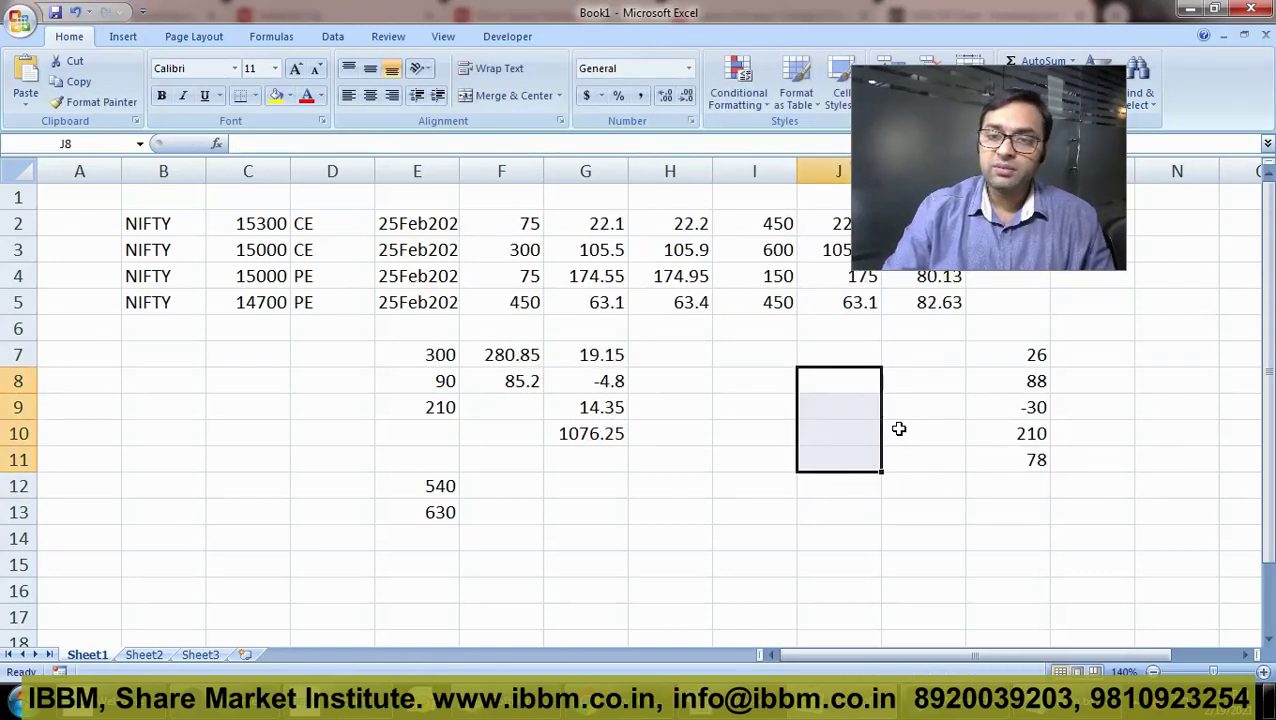
key(Up)
key(Down)
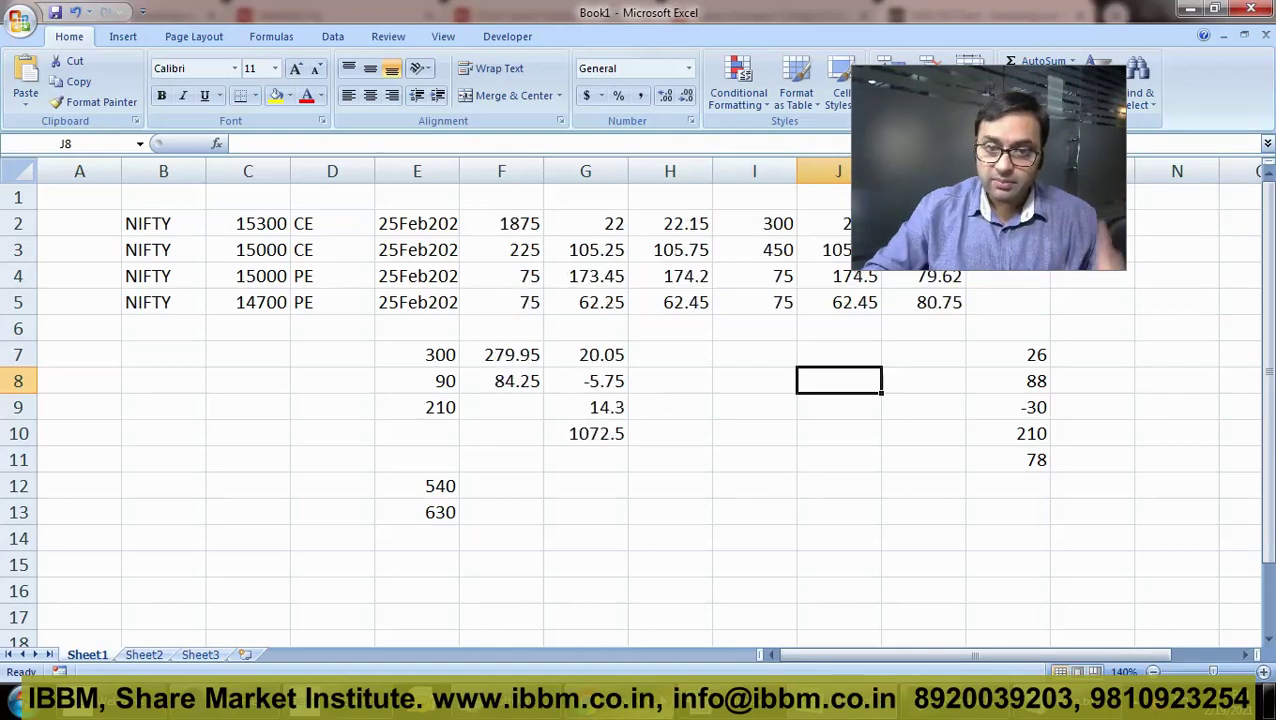
Check the Nifty 50 chart around 1 January 2021, return to Excel and enter 14000 in cell J8
key(alt+Tab)
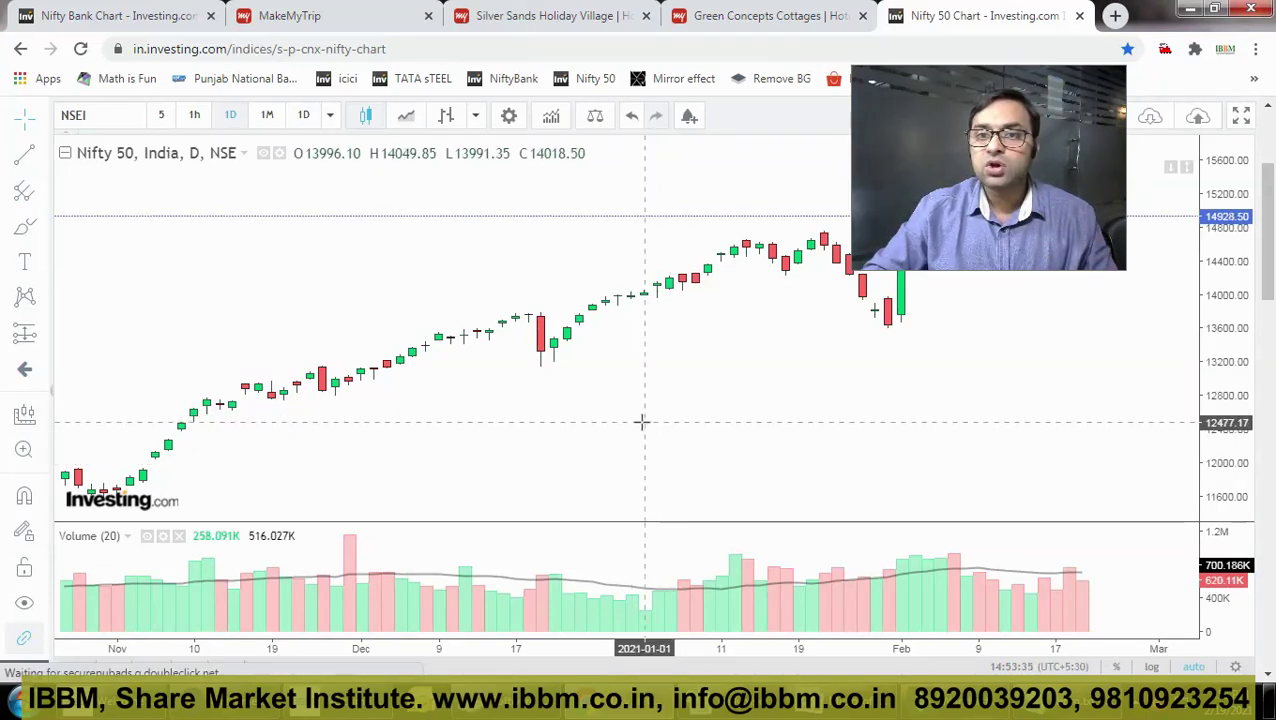
key(alt+Tab)
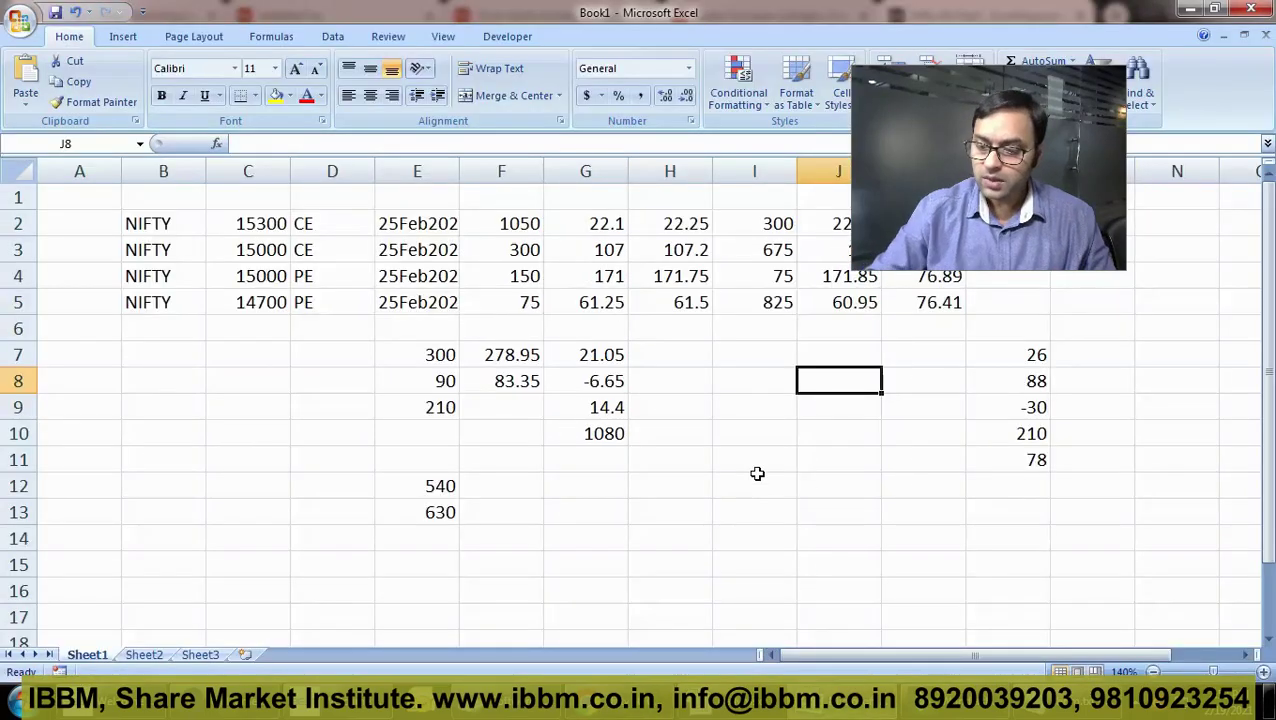
text(14000)
key(Return)
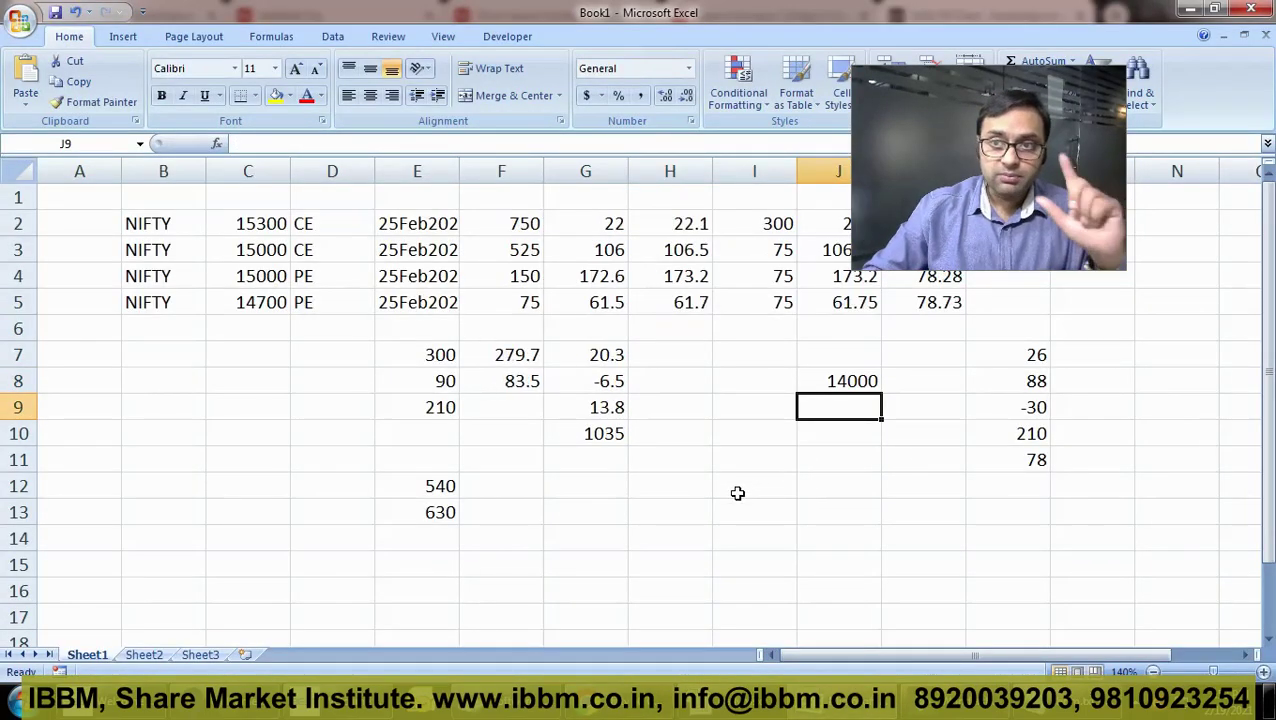
Bring up the Nifty 50 chart, check the Thursdays of January 2021 in the system calendar and close it
key(alt+Tab)
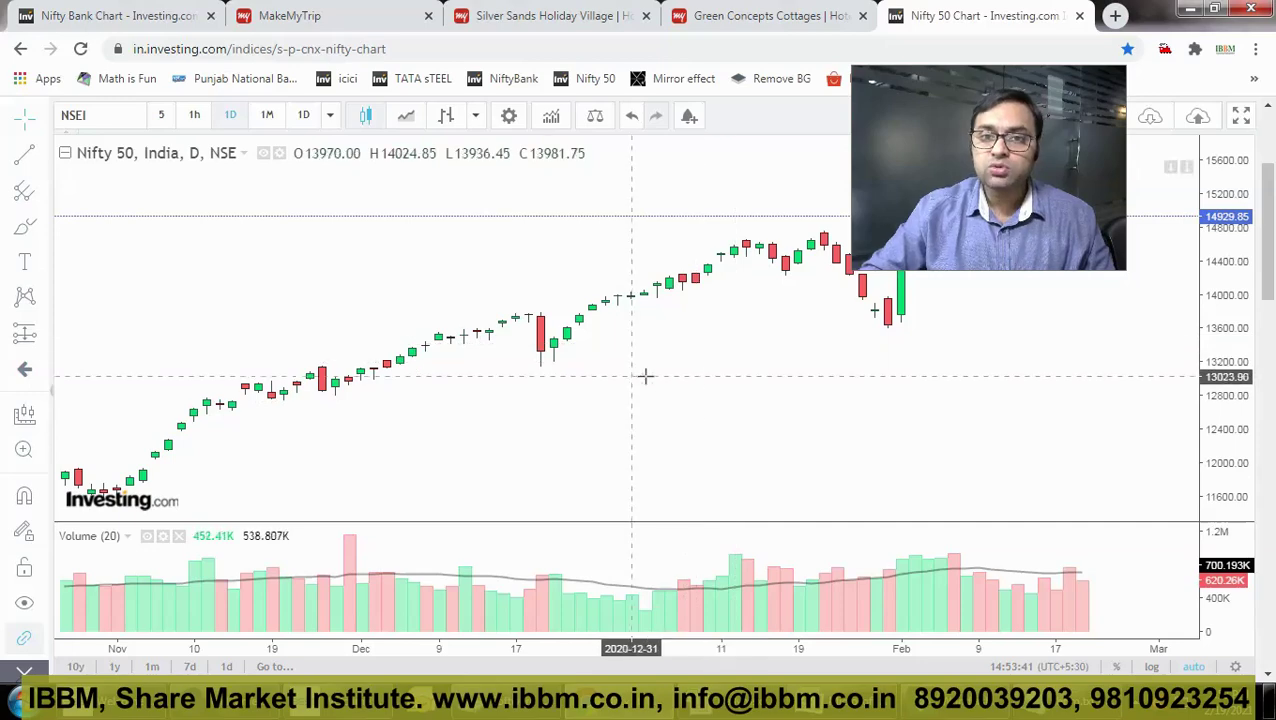
click(1225, 705)
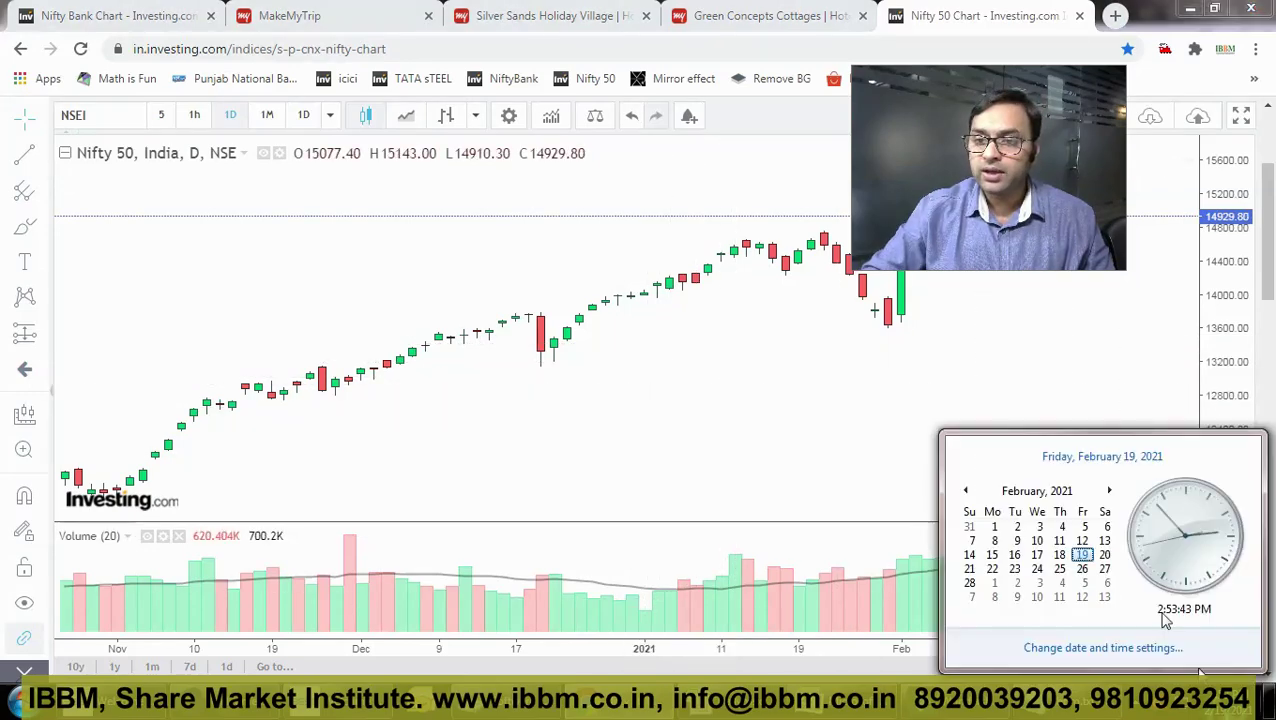
click(965, 490)
click(1084, 530)
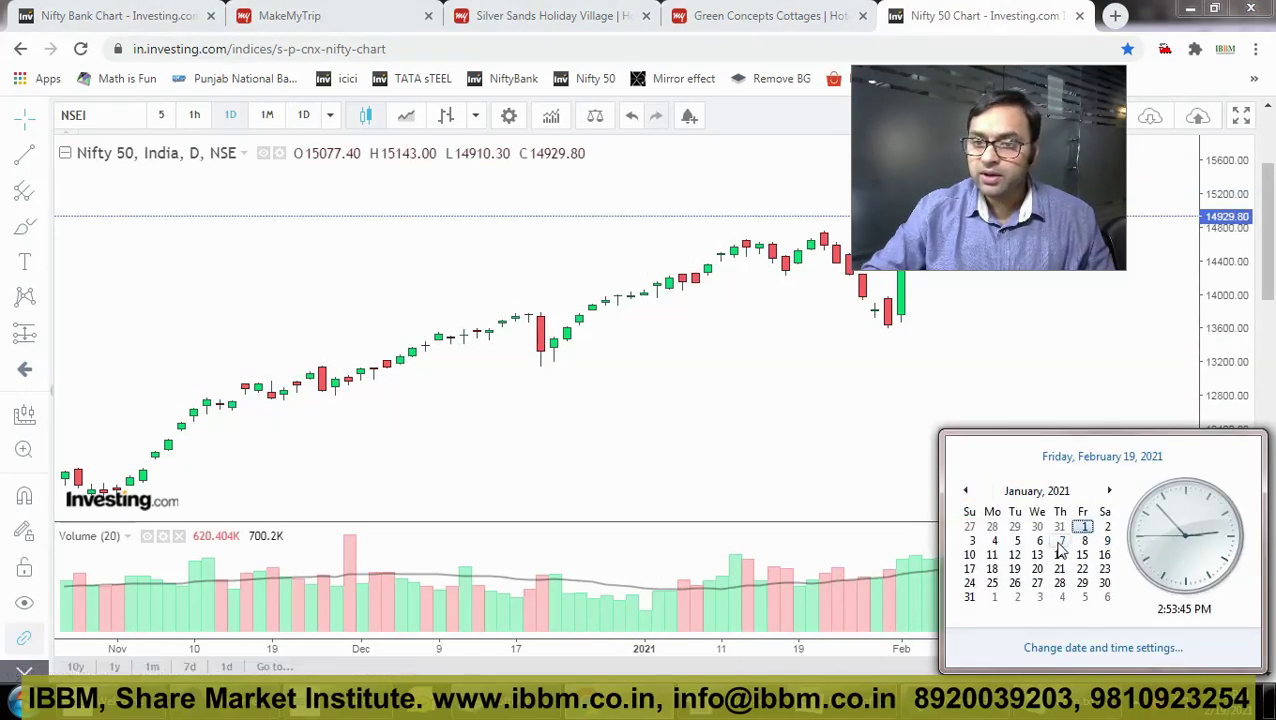
click(786, 470)
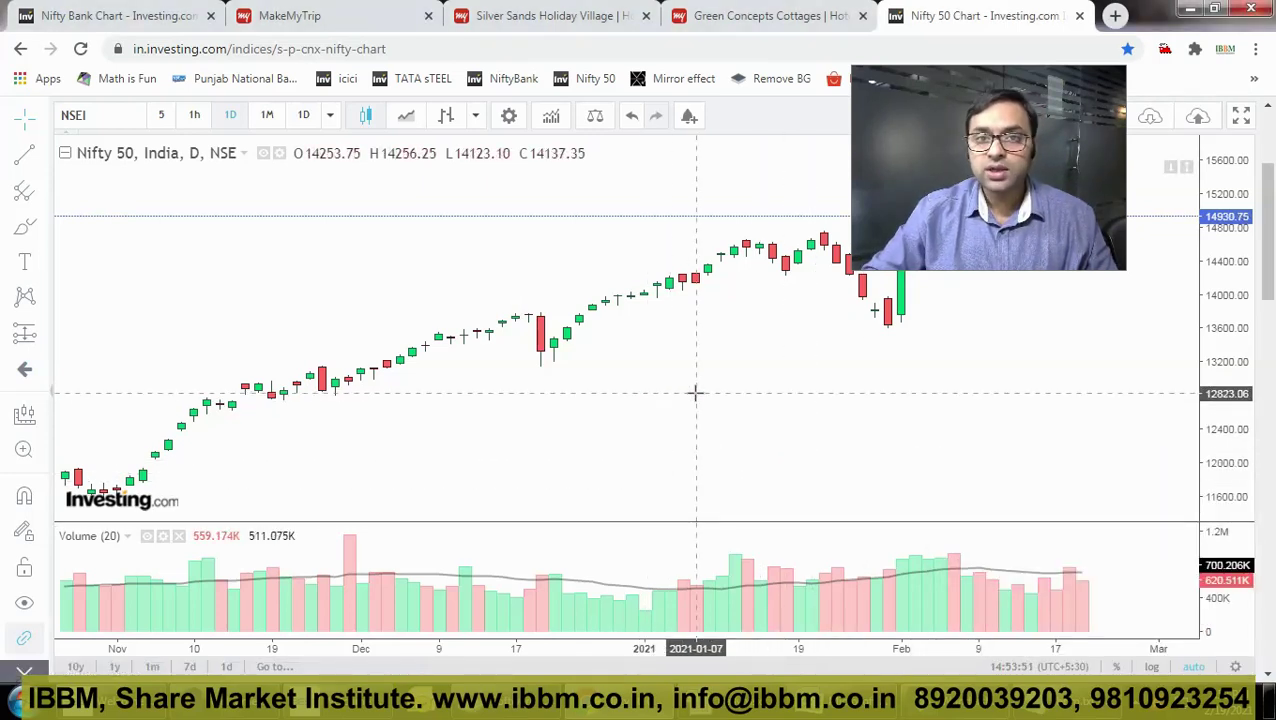
Read the 7 January 2021 closing level on the chart, return to Excel and enter 14137 in cell J9
click(850, 705)
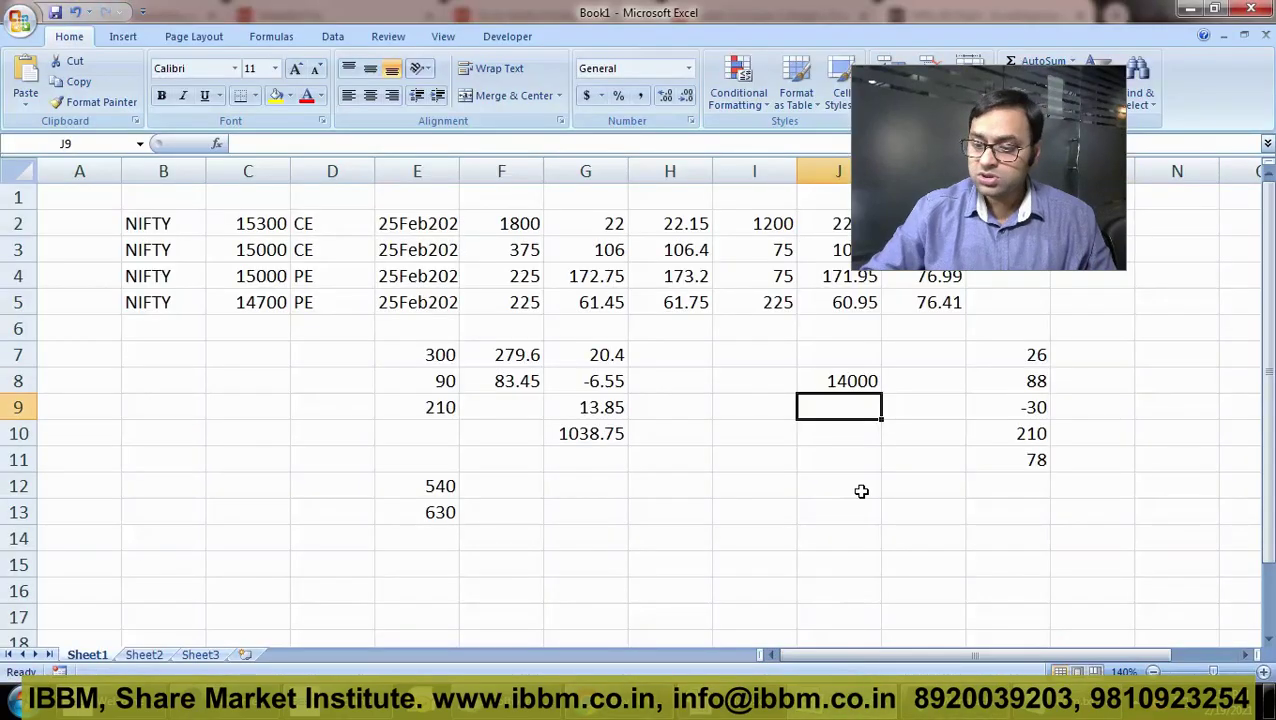
text(1431)
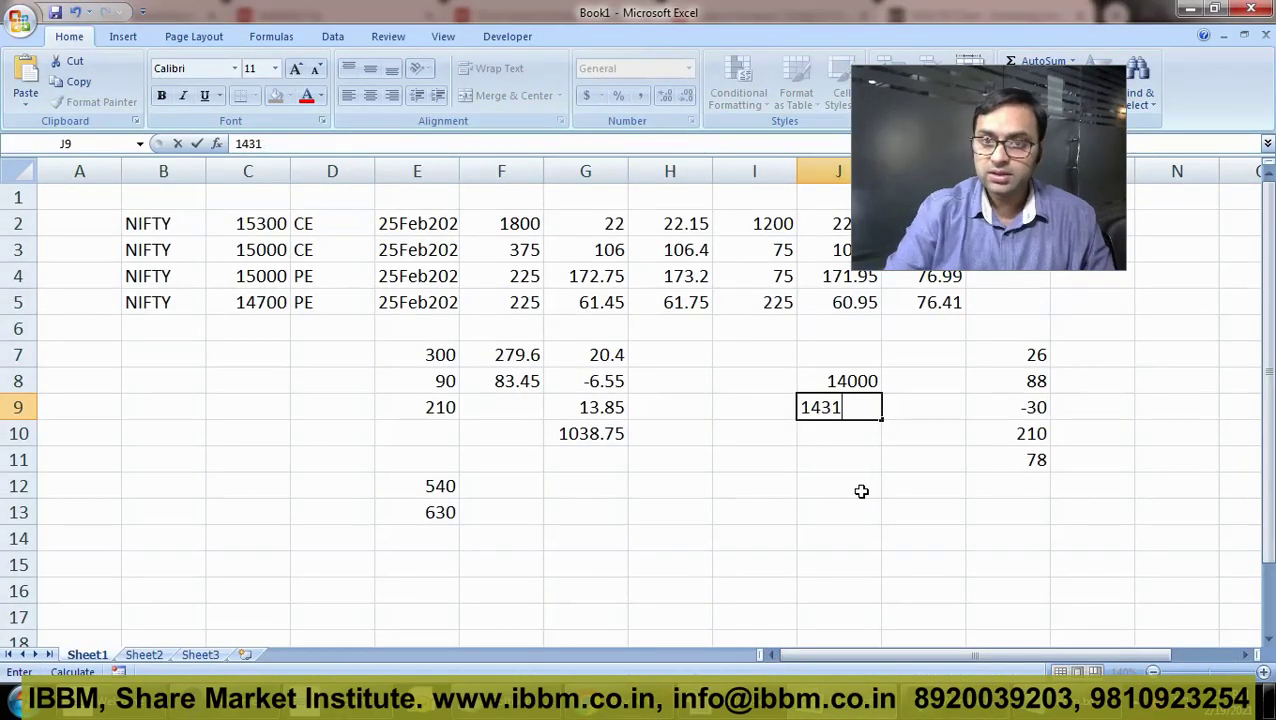
key(BackSpace)
key(BackSpace)
text(137)
key(Return)
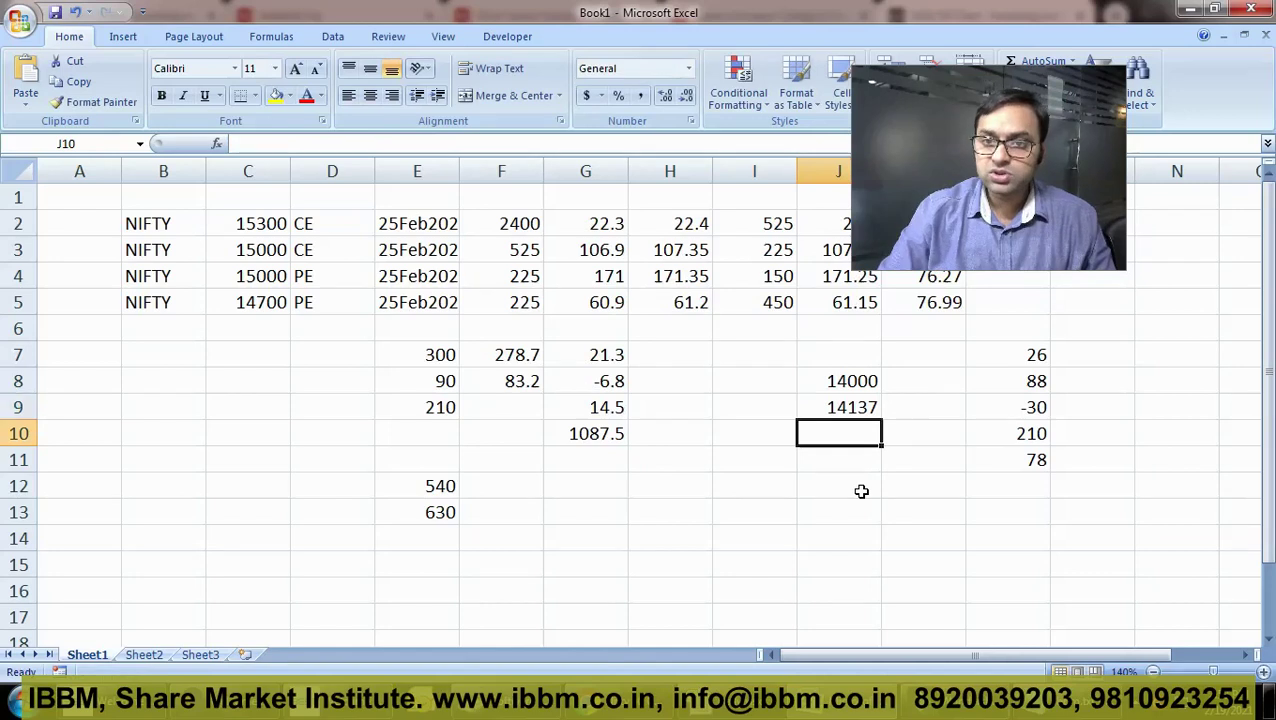
Enter -137 in cell J10 and 210 in cell J11
text(13)
key(BackSpace)
key(BackSpace)
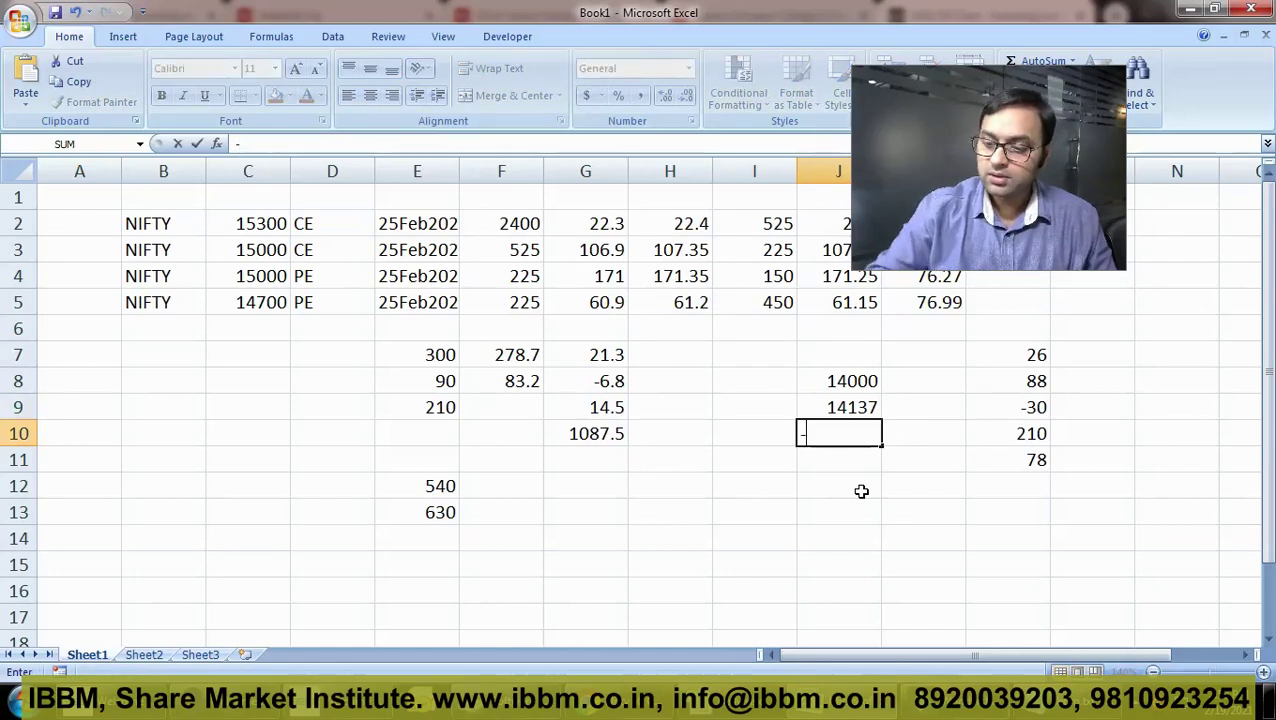
text(-137)
key(Return)
text(210)
key(Up)
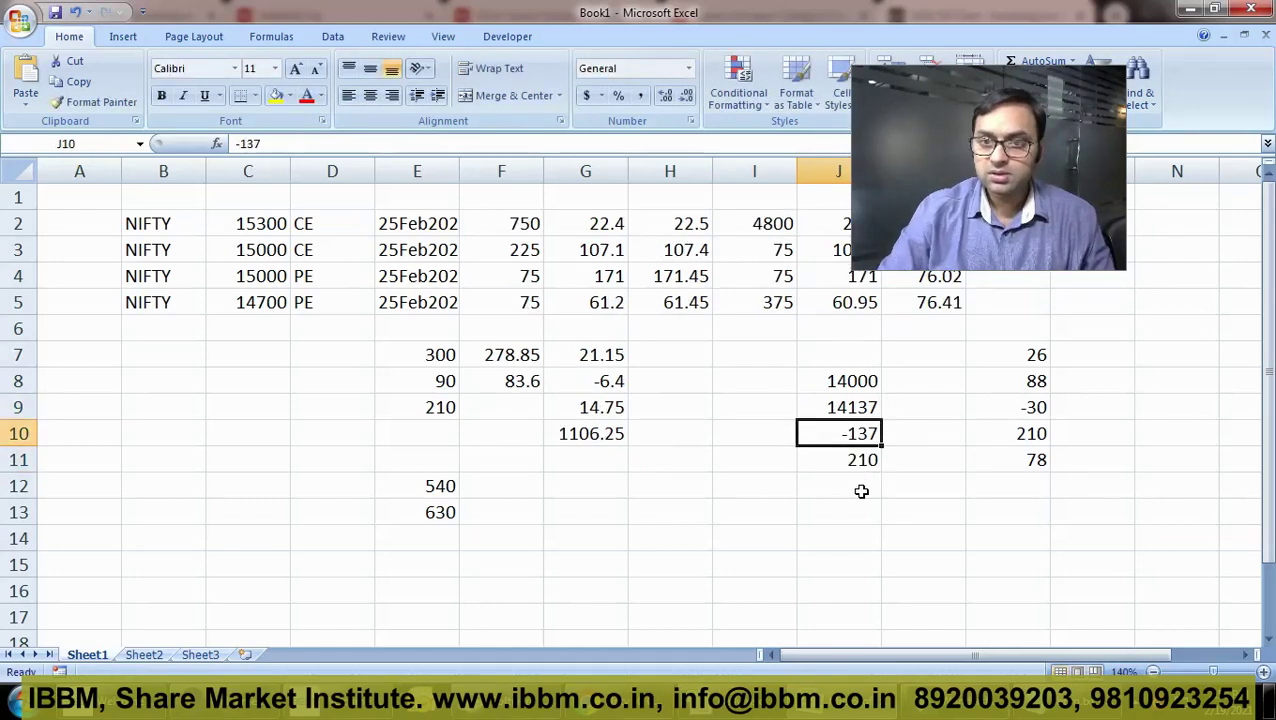
Select J10:J11 to read their sum and enter 73 in cell L12 as the next result
key(Down)
key(Up)
key(shift+Down)
key(Right)
key(Left)
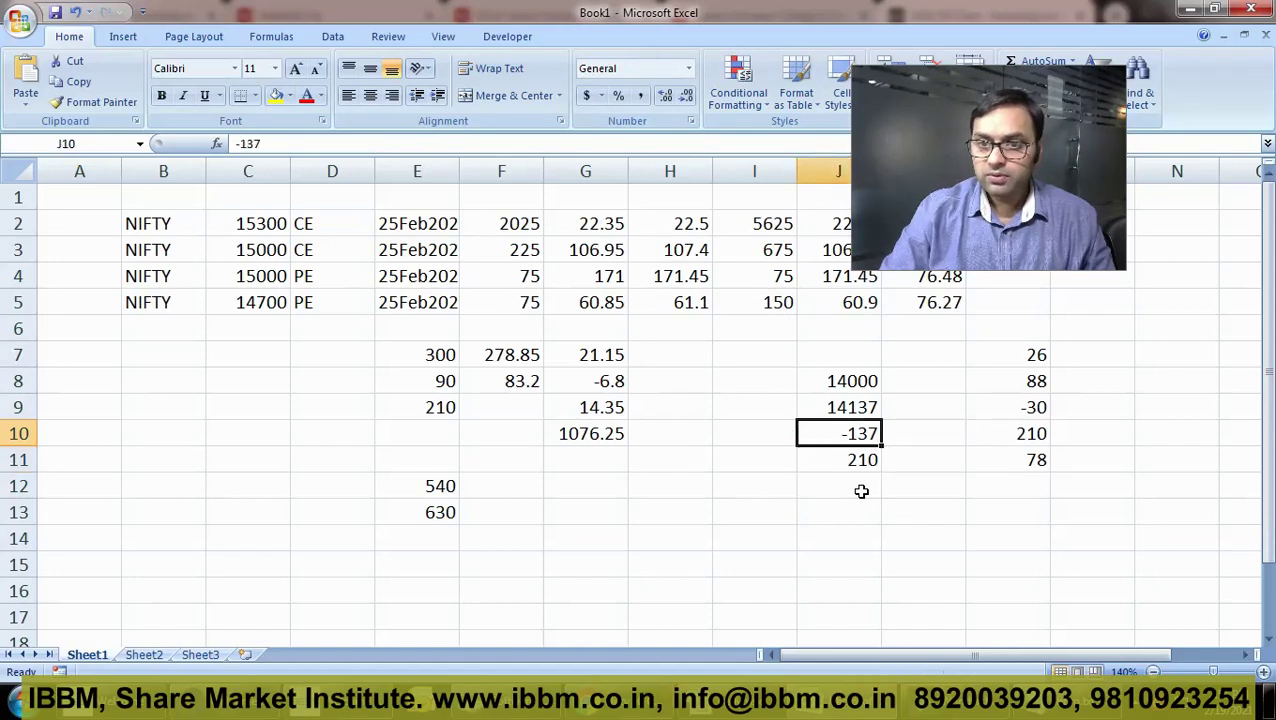
key(shift+Down)
key(Down)
key(Right)
key(Down)
key(Right)
text(73)
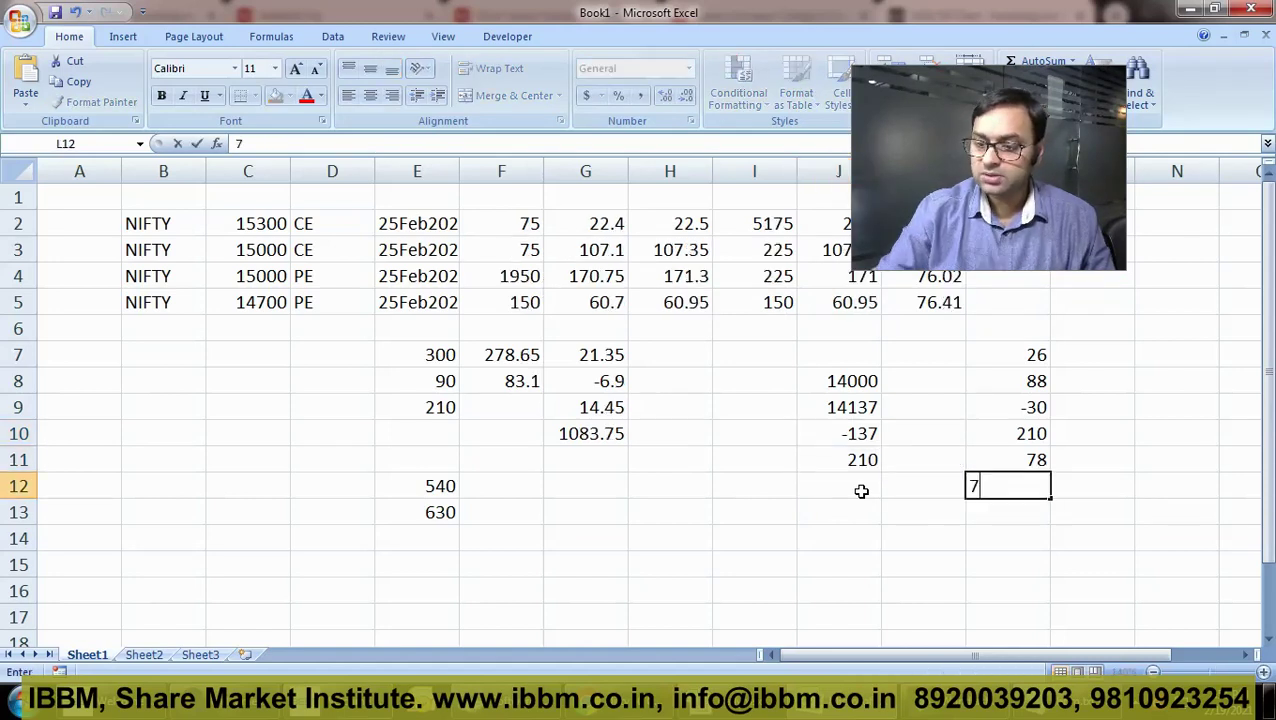
key(Return)
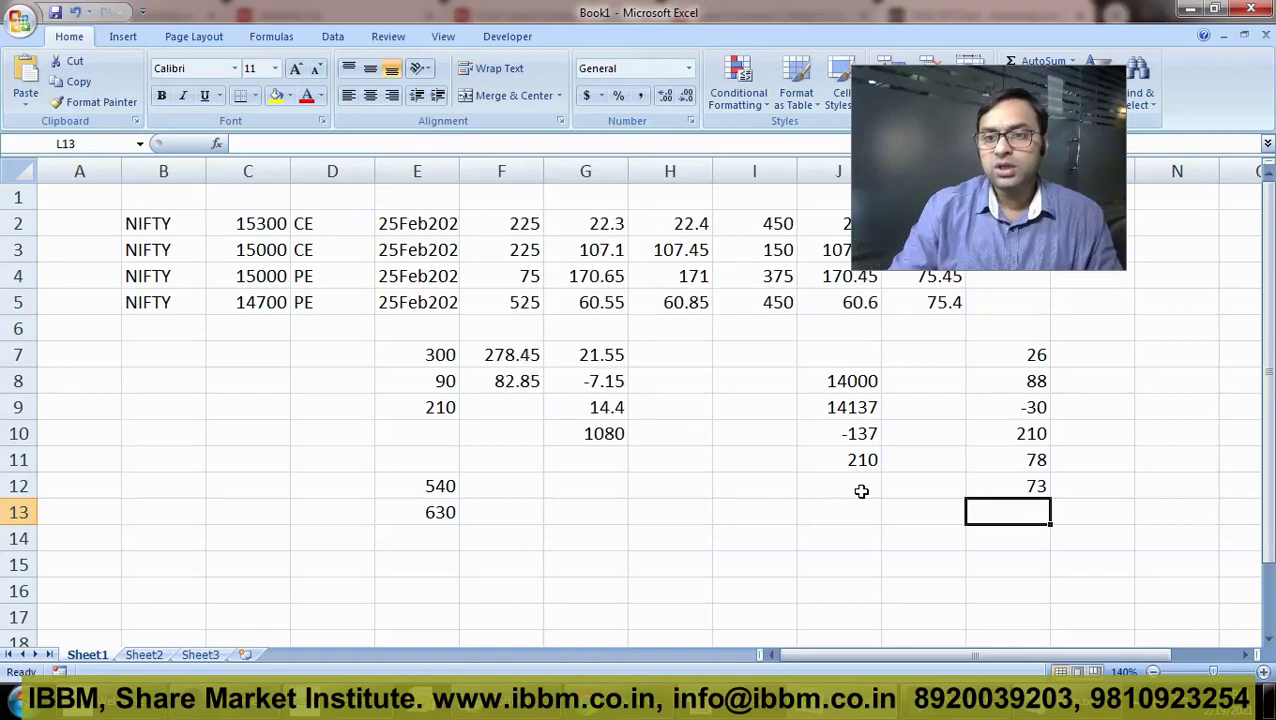
Select the results in L7:L12 and read their sum
key(Up)
key(Up)
key(Up)
key(Up)
key(Up)
key(Up)
key(ctrl+shift+Down)
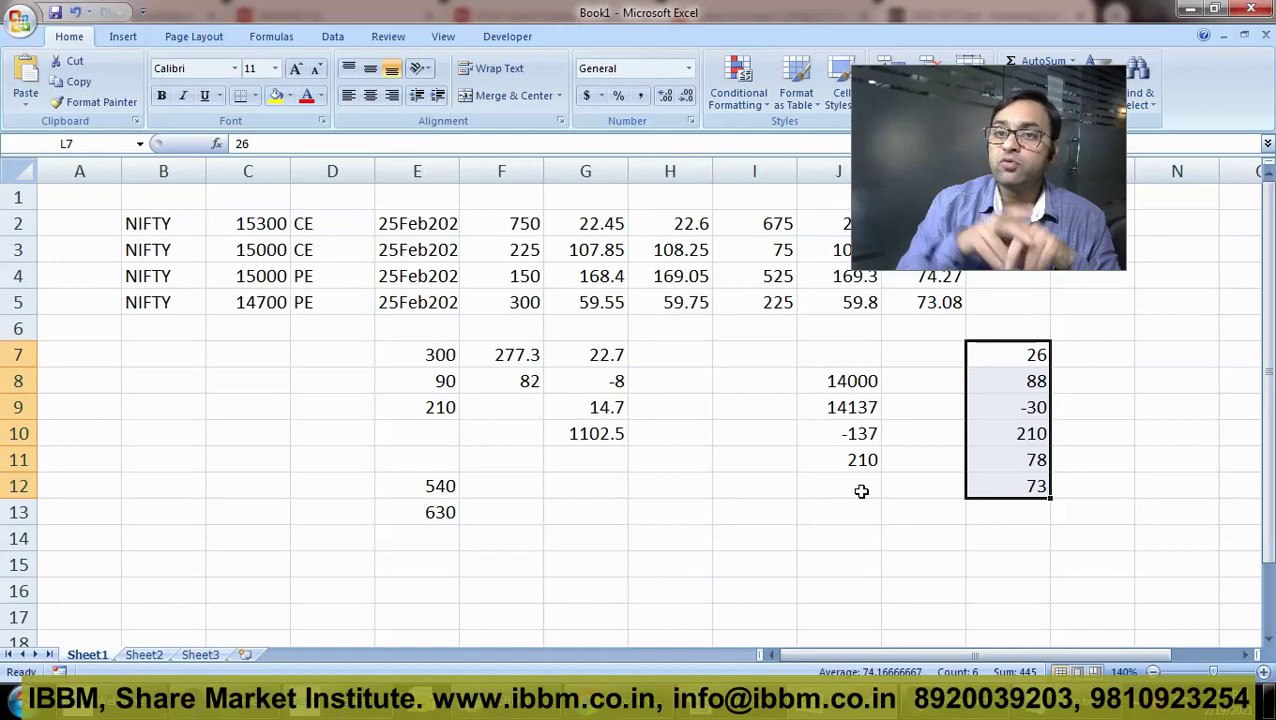
key(Down)
key(Down)
key(Down)
key(Down)
key(Down)
key(Down)
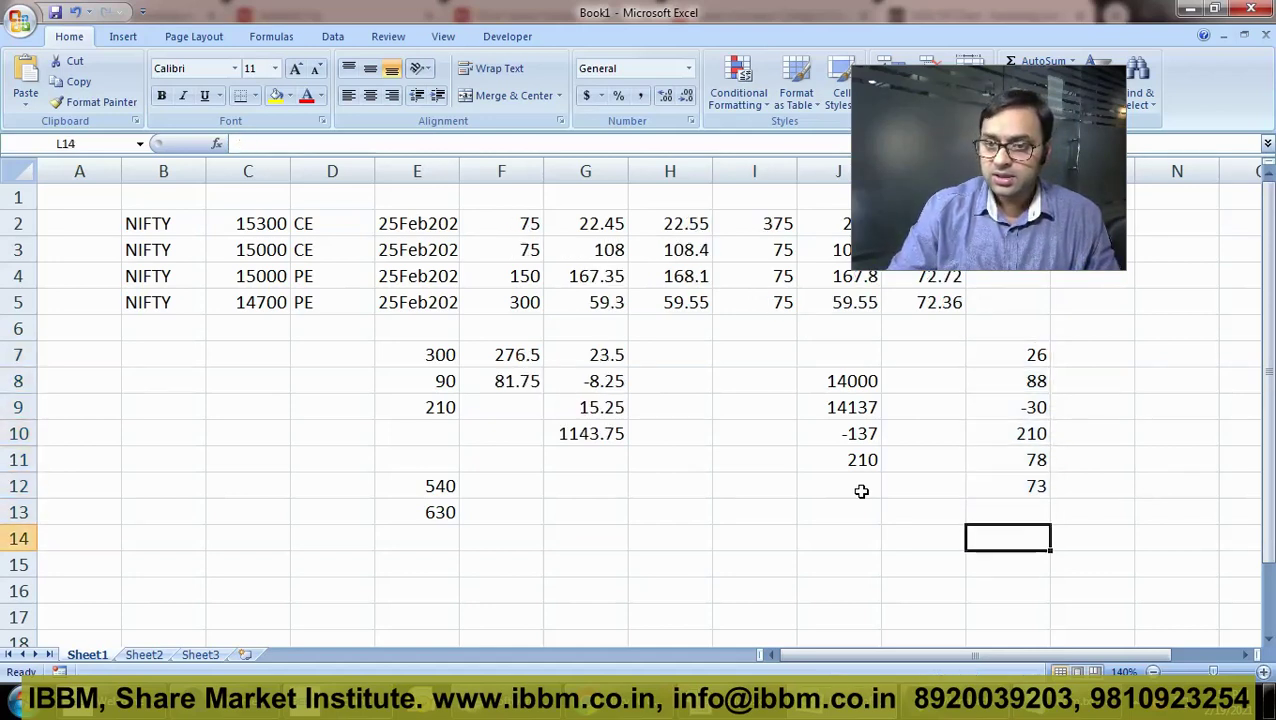
Enter the formula =445*90 in cell L13 below the results
text(=4)
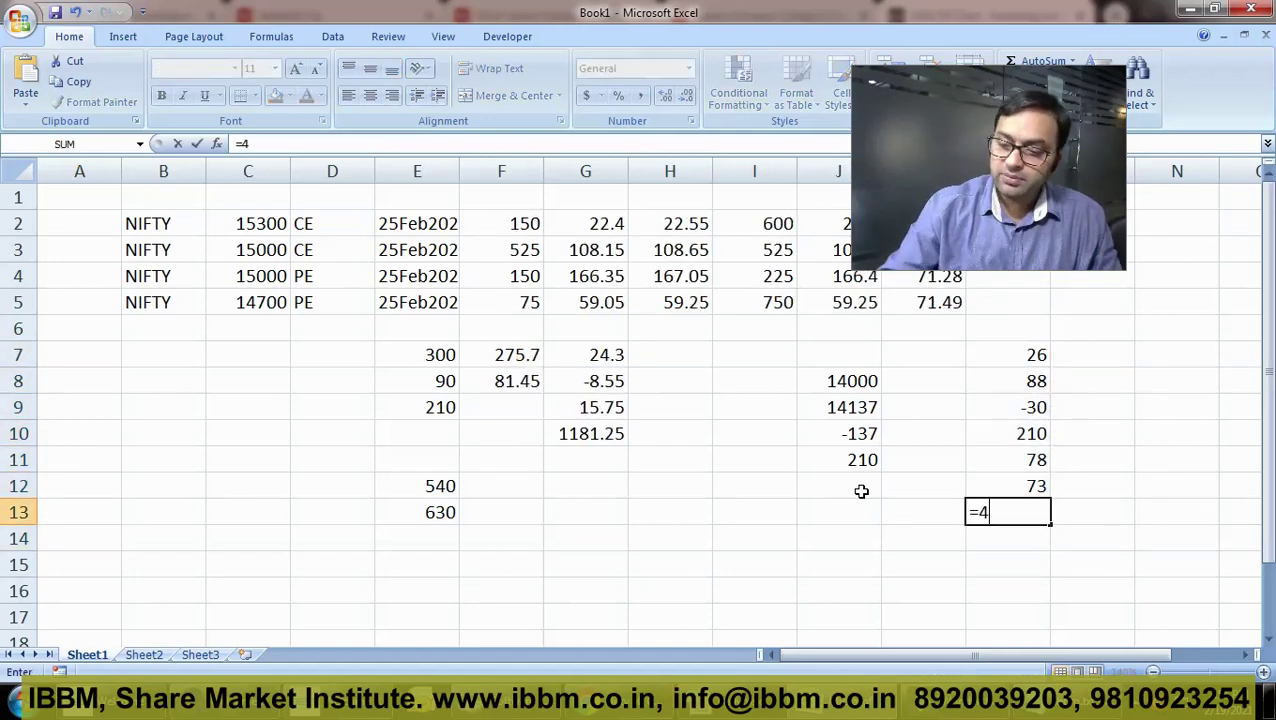
text(45*90)
key(Return)
key(Up)
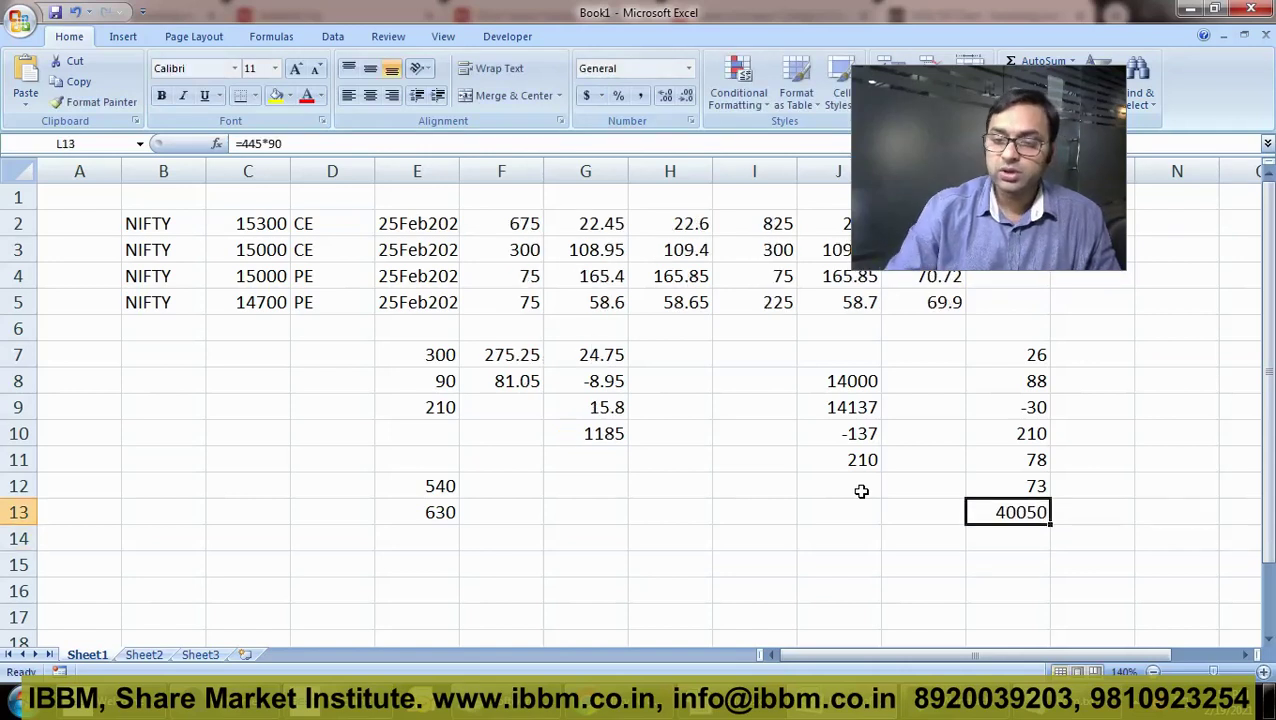
Change the multiplier in cell L13's formula to 75 and switch to the Nifty 50 chart
key(F2)
key(shift+Left)
key(shift+Left)
text(75)
key(Return)
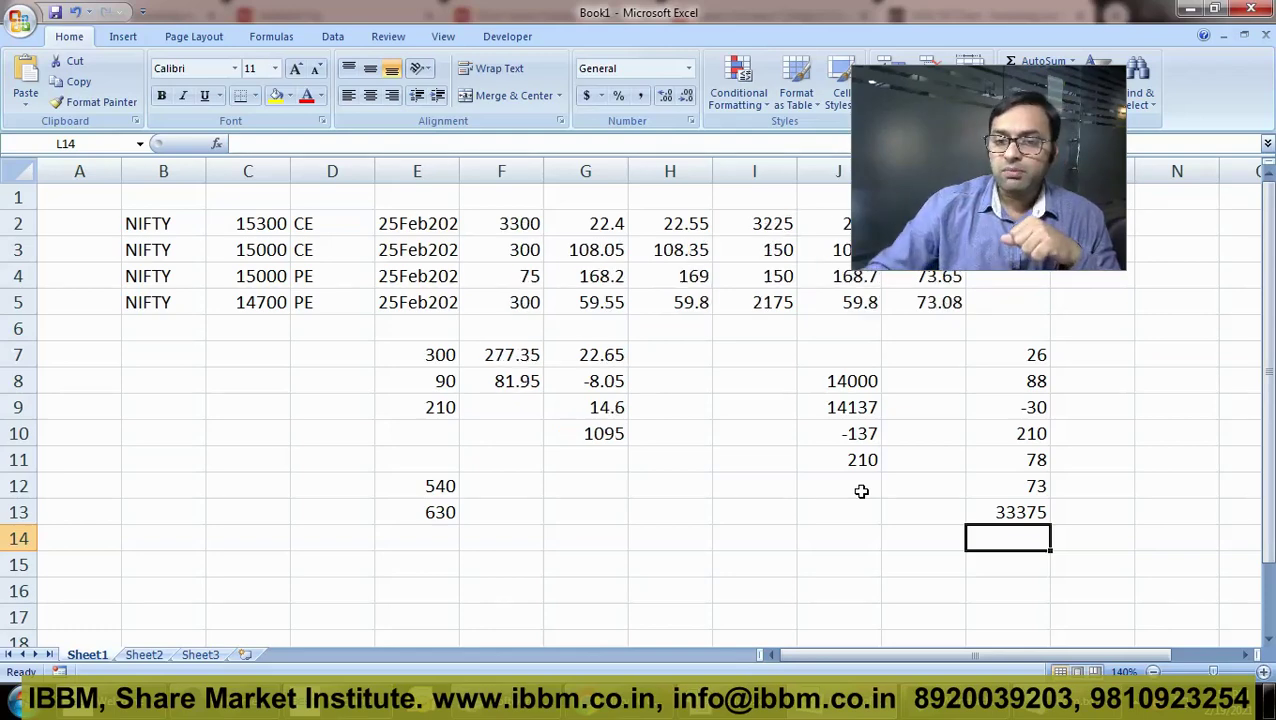
click(650, 640)
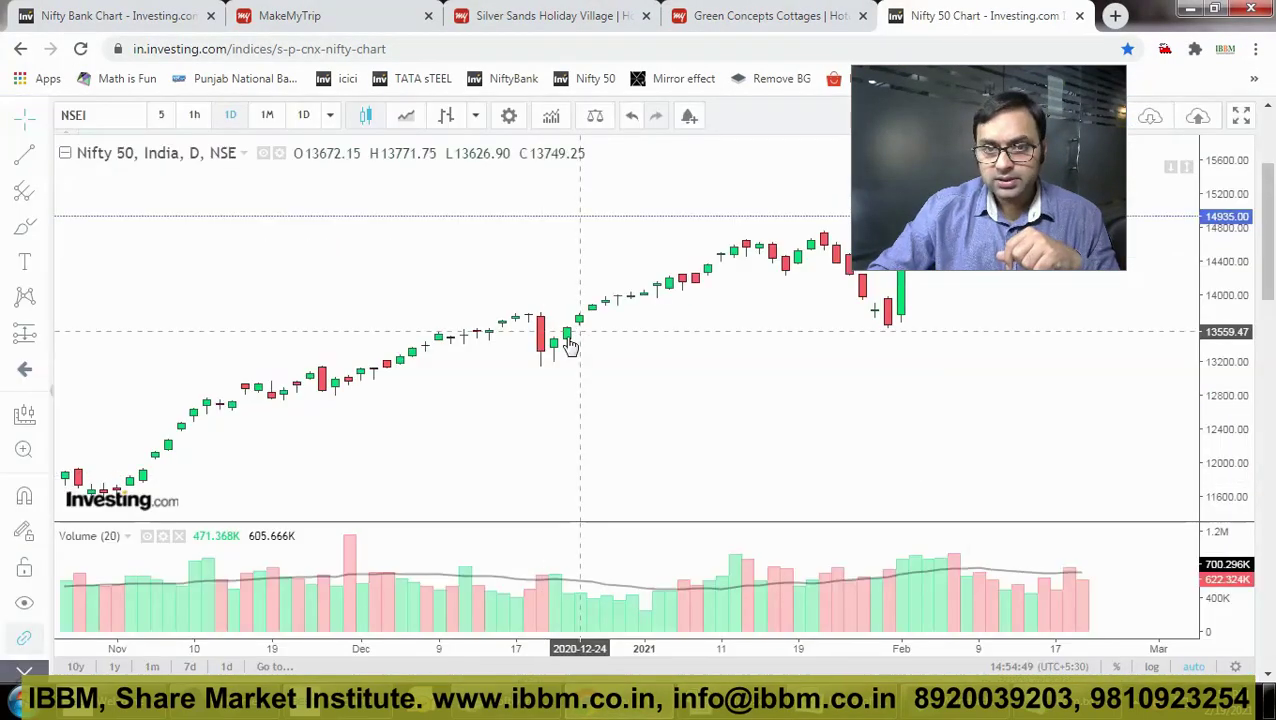